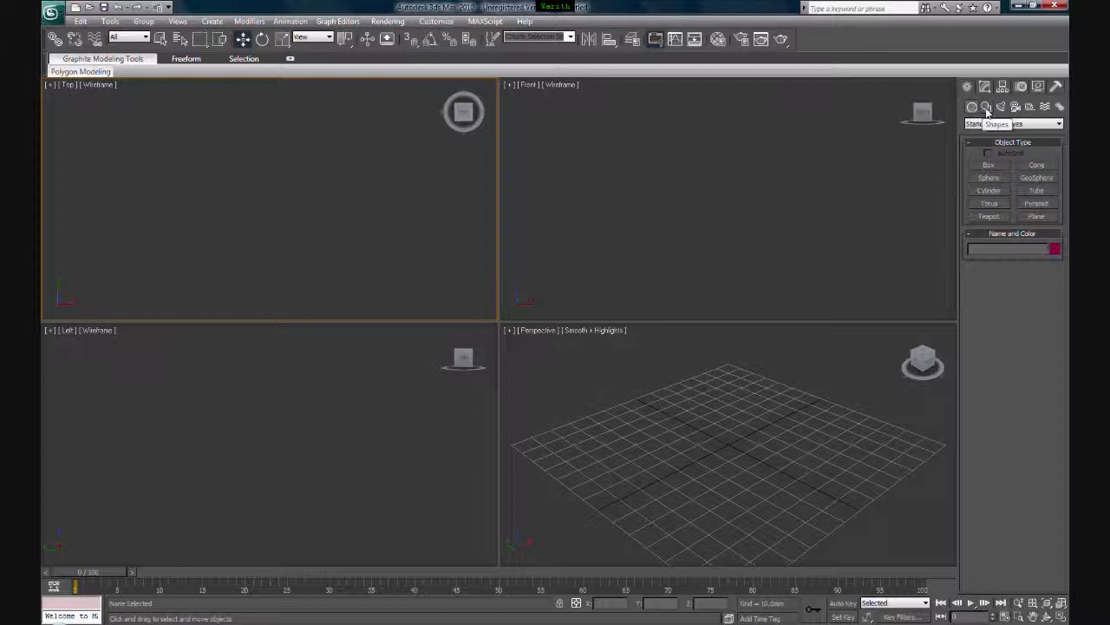
# Step: Start a Line spline in the Top viewport with nine corner points outlining the straight-sided part of a rounded body shape
pyautogui.click(987, 107)
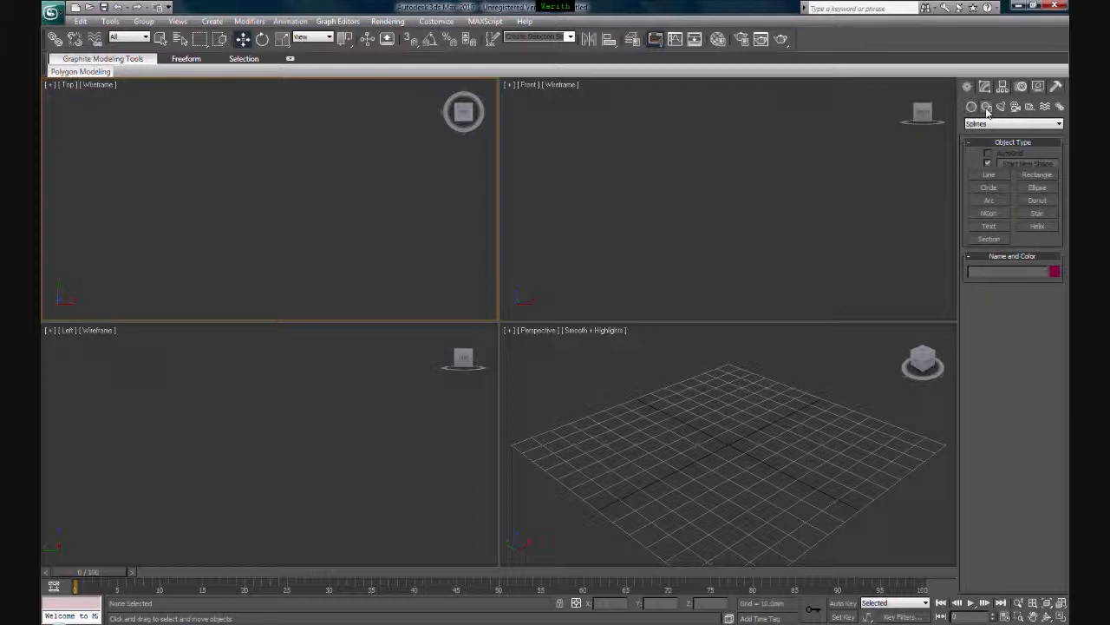
pyautogui.click(988, 175)
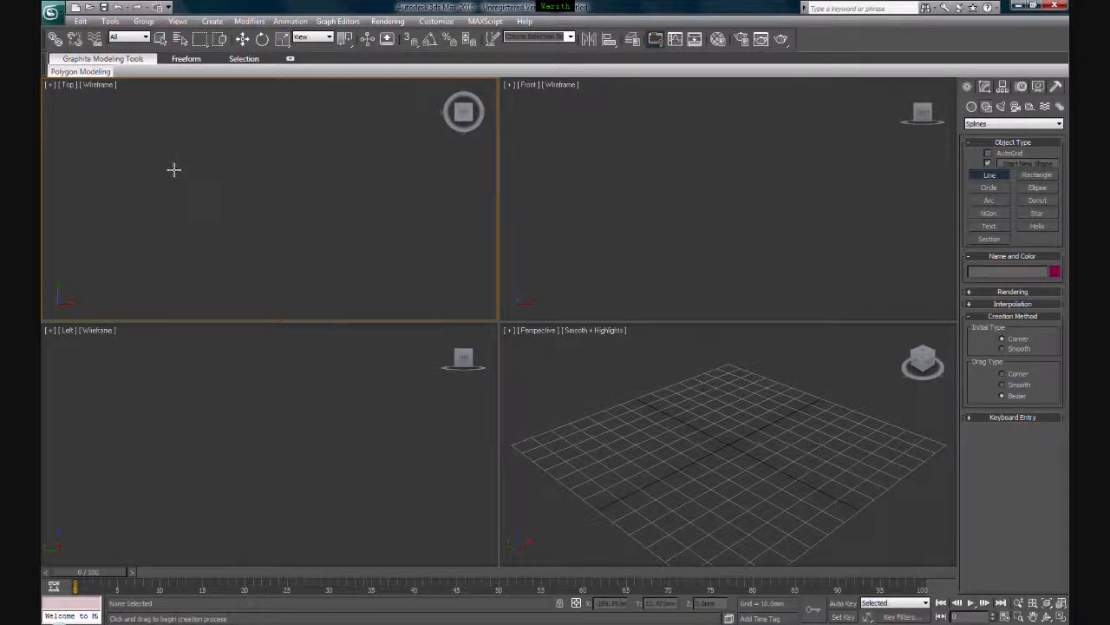
pyautogui.click(175, 115)
pyautogui.click(273, 112)
pyautogui.click(338, 158)
pyautogui.click(338, 212)
pyautogui.click(283, 249)
pyautogui.click(228, 258)
pyautogui.click(198, 226)
pyautogui.click(151, 206)
pyautogui.click(161, 176)
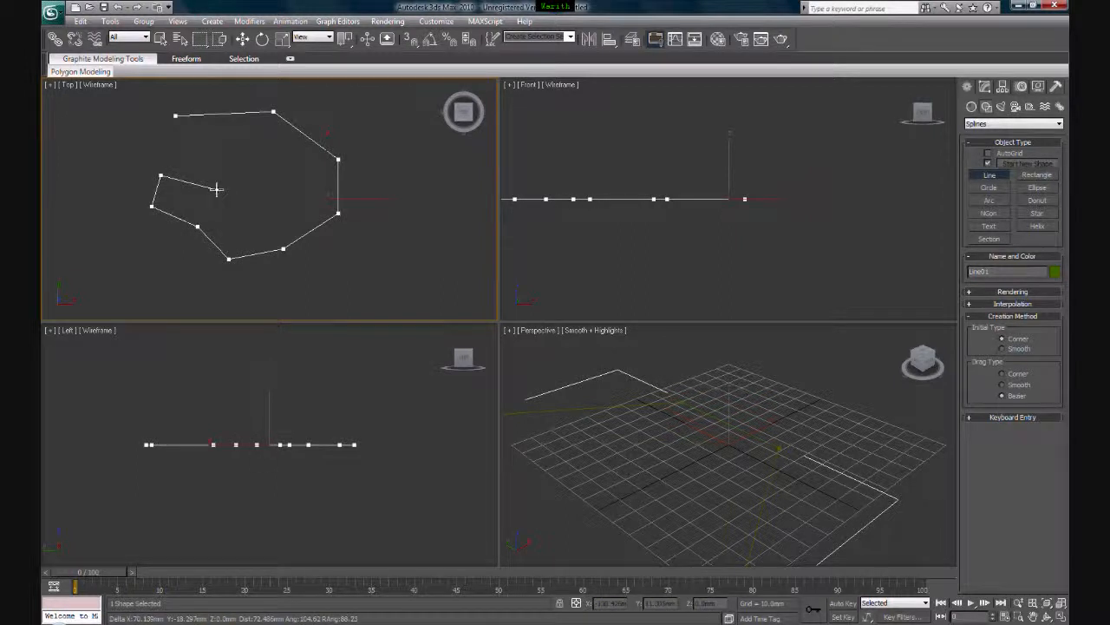
# Step: Continue the outline with a curved notch and a rounded protruding end back to the first point, and close the spline
pyautogui.moveTo(218, 179); pyautogui.dragTo(182, 155)
pyautogui.click(183, 155)
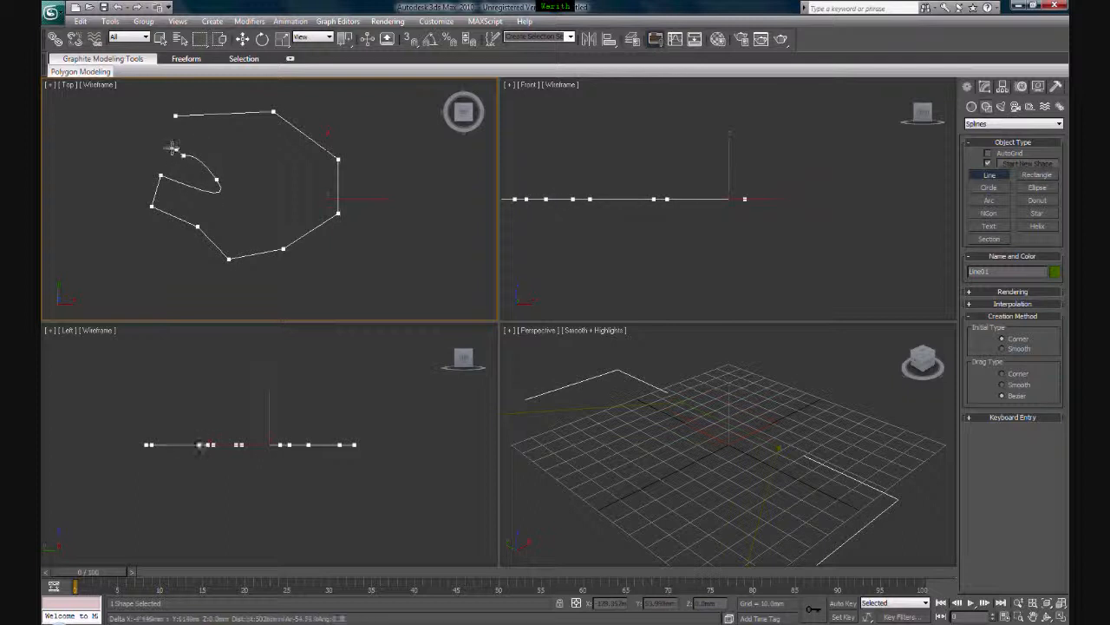
pyautogui.click(122, 135)
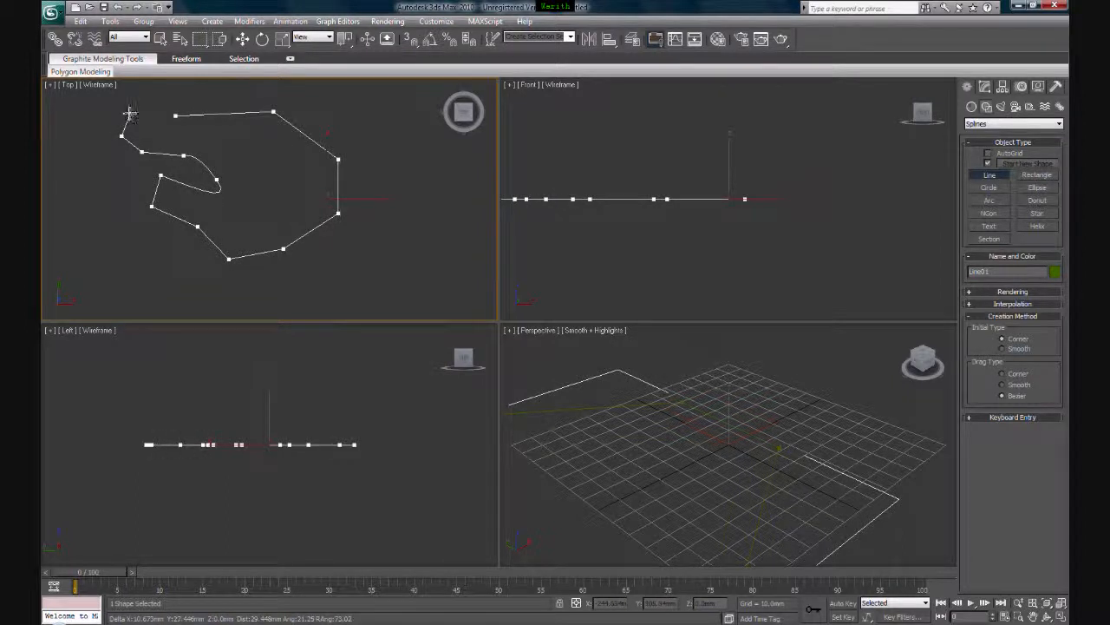
pyautogui.click(129, 111)
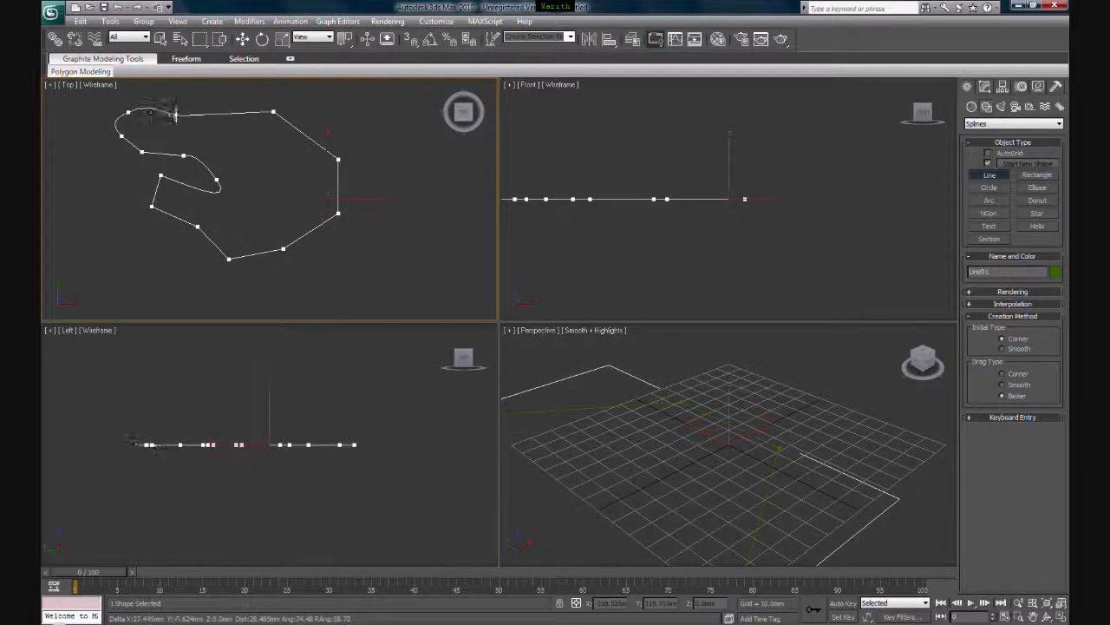
pyautogui.click(154, 115)
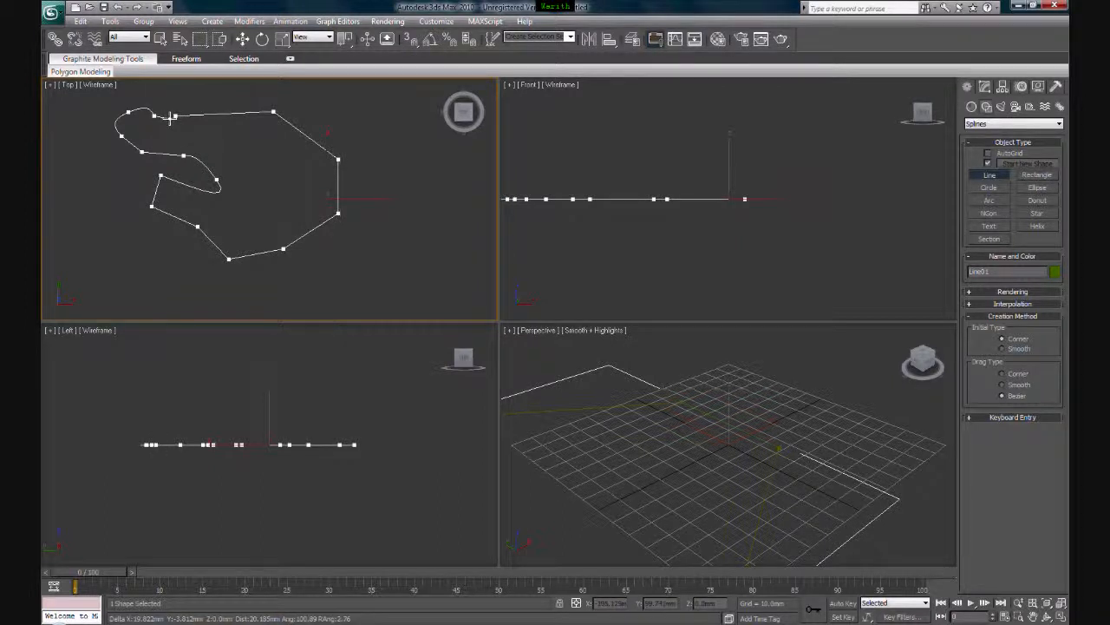
pyautogui.click(175, 115)
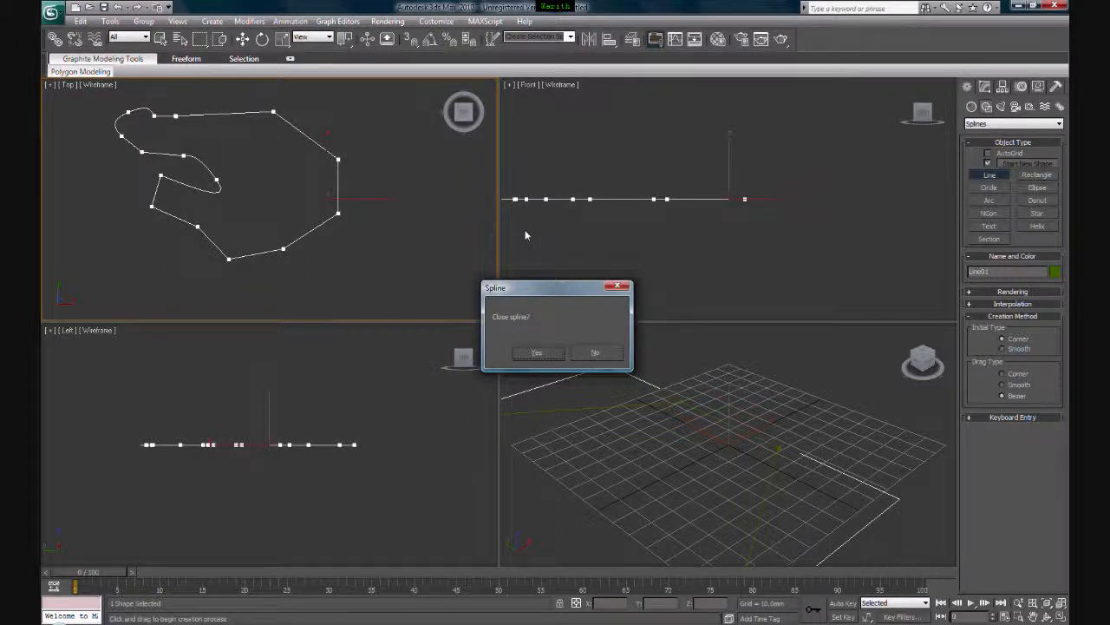
pyautogui.click(538, 352)
# Step: Maximize the Top viewport around the closed shape and enter Vertex editing for the line
pyautogui.scroll(-5, 696, 442)
pyautogui.scroll(3, 719, 426)
pyautogui.moveTo(143, 146); pyautogui.dragTo(202, 174, button='middle')
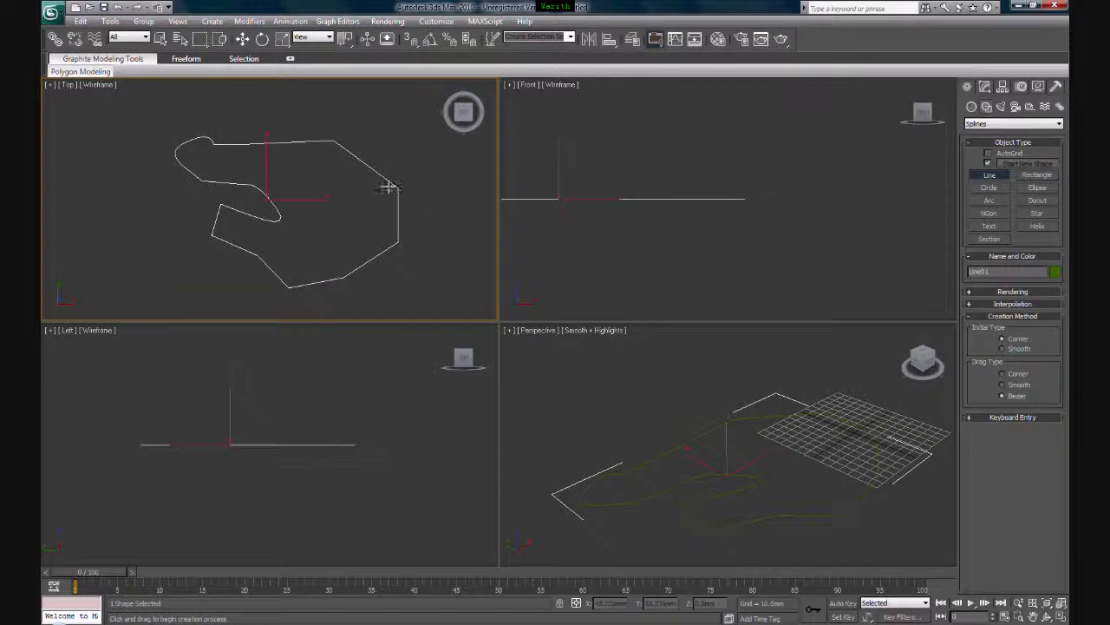
pyautogui.click(1060, 617)
pyautogui.scroll(3, 394, 245)
pyautogui.scroll(2, 395, 243)
pyautogui.scroll(2, 408, 245)
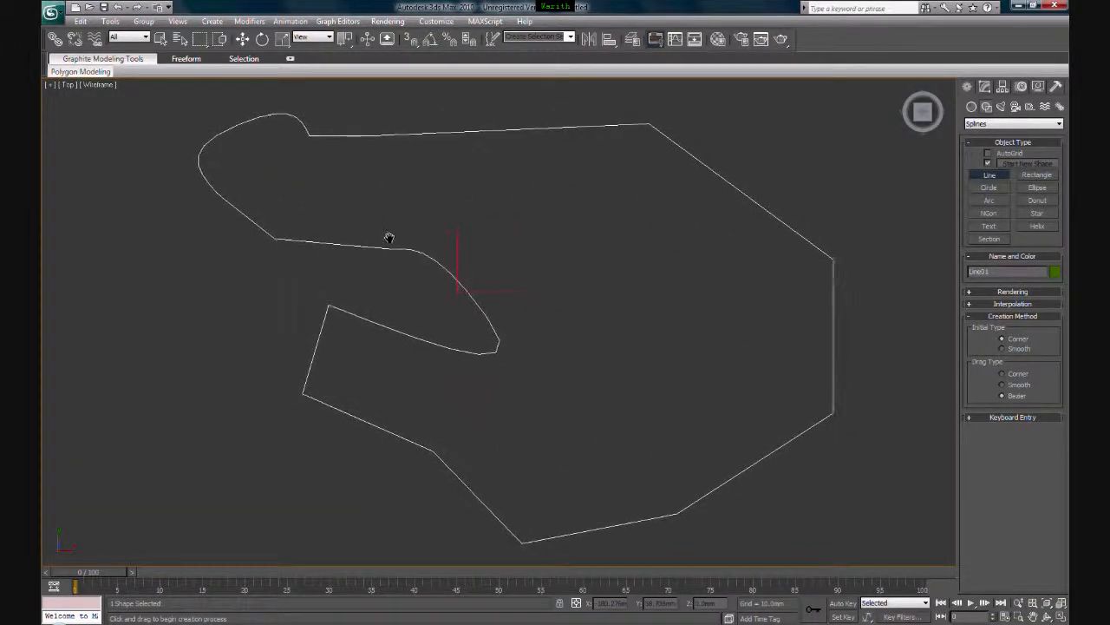
pyautogui.press('1')
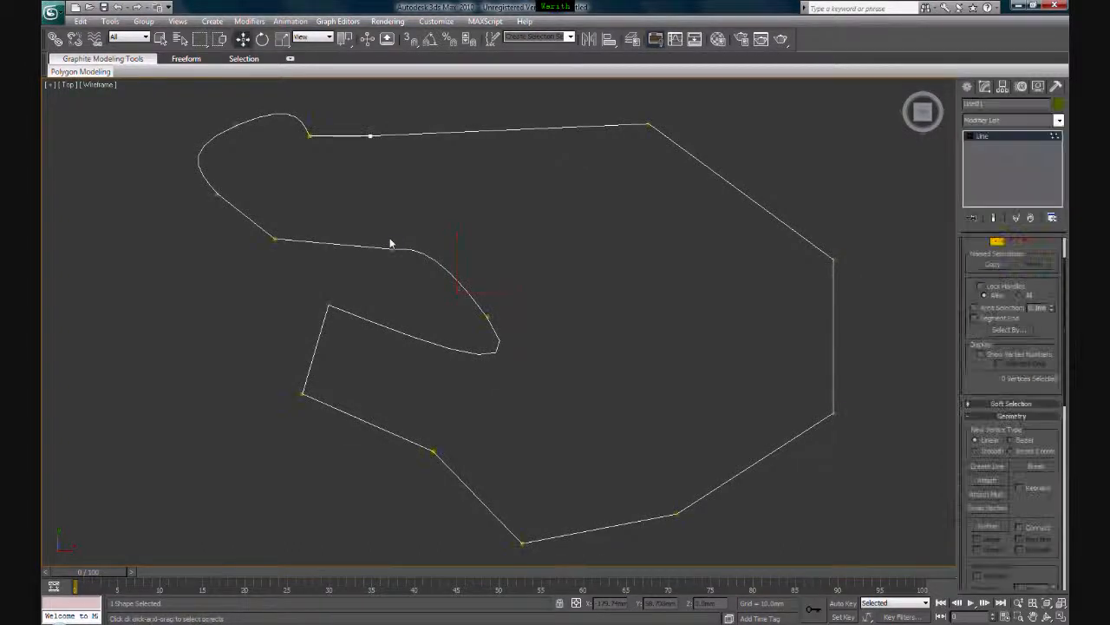
pyautogui.moveTo(570, 142); pyautogui.dragTo(588, 140, button='middle')
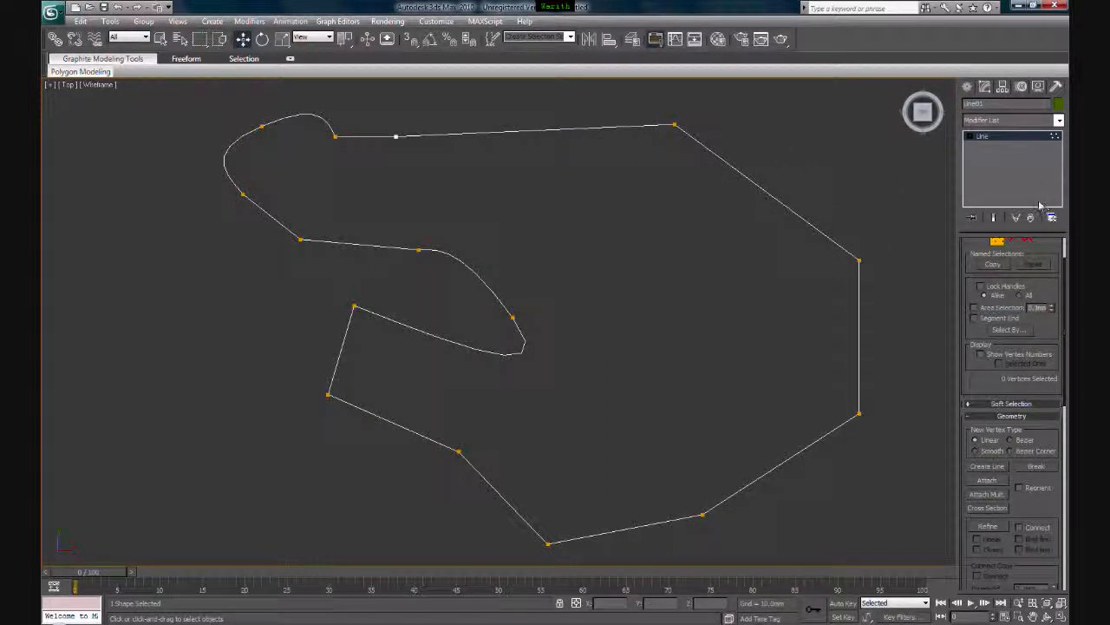
pyautogui.moveTo(1066, 277); pyautogui.dragTo(1065, 250)
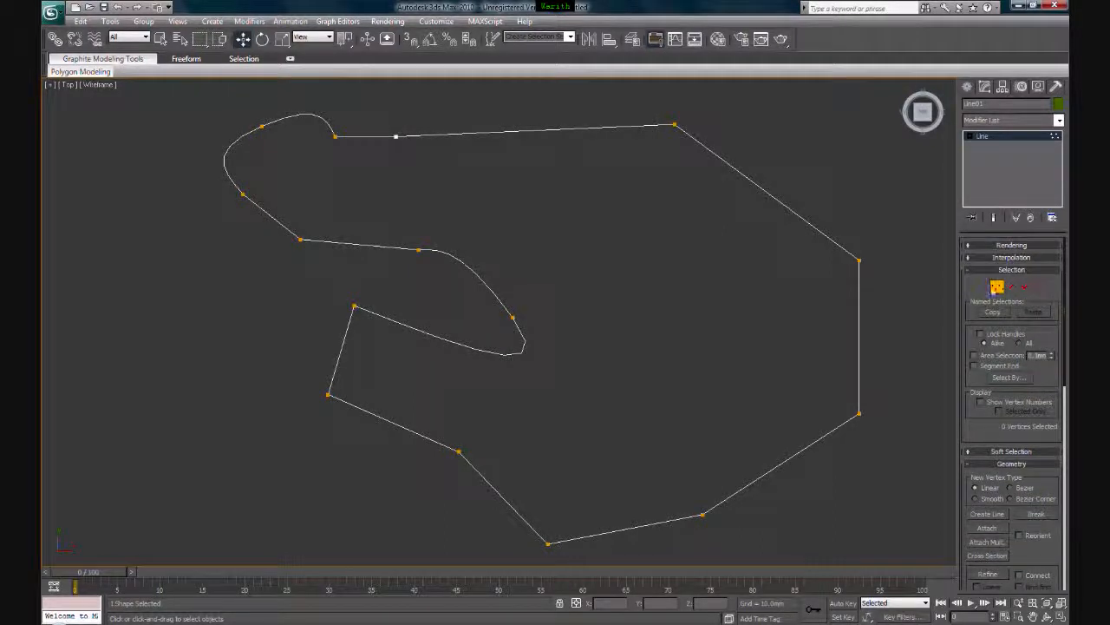
pyautogui.moveTo(436, 171); pyautogui.dragTo(677, 151, button='middle')
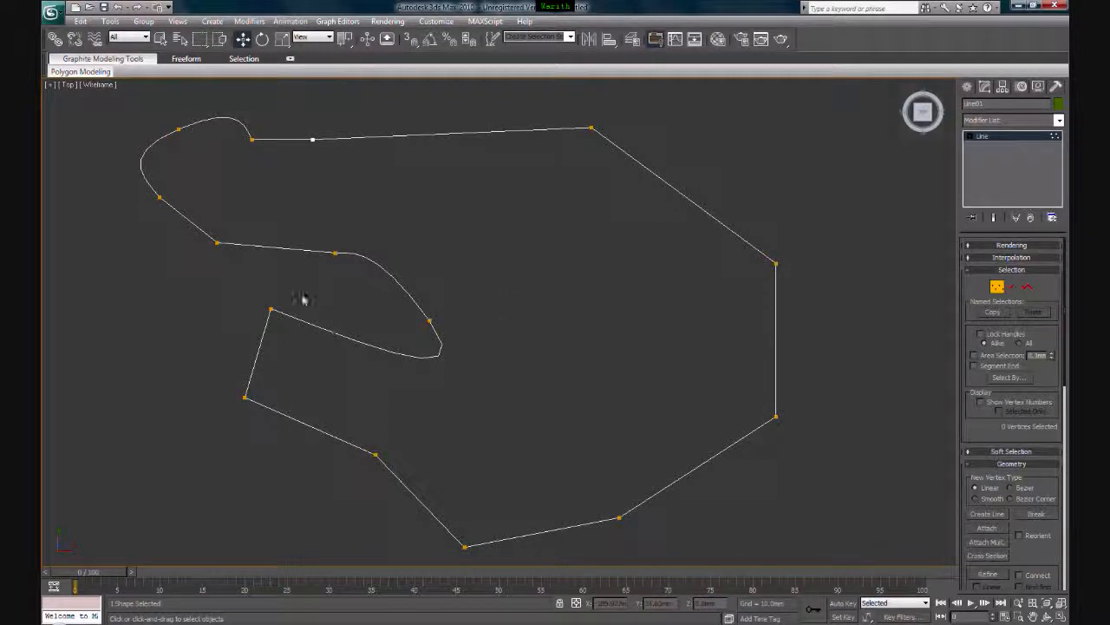
# Step: Convert the upper corner vertex below the notch to Bezier and adjust its handle to round that corner
pyautogui.moveTo(299, 298); pyautogui.dragTo(245, 344)
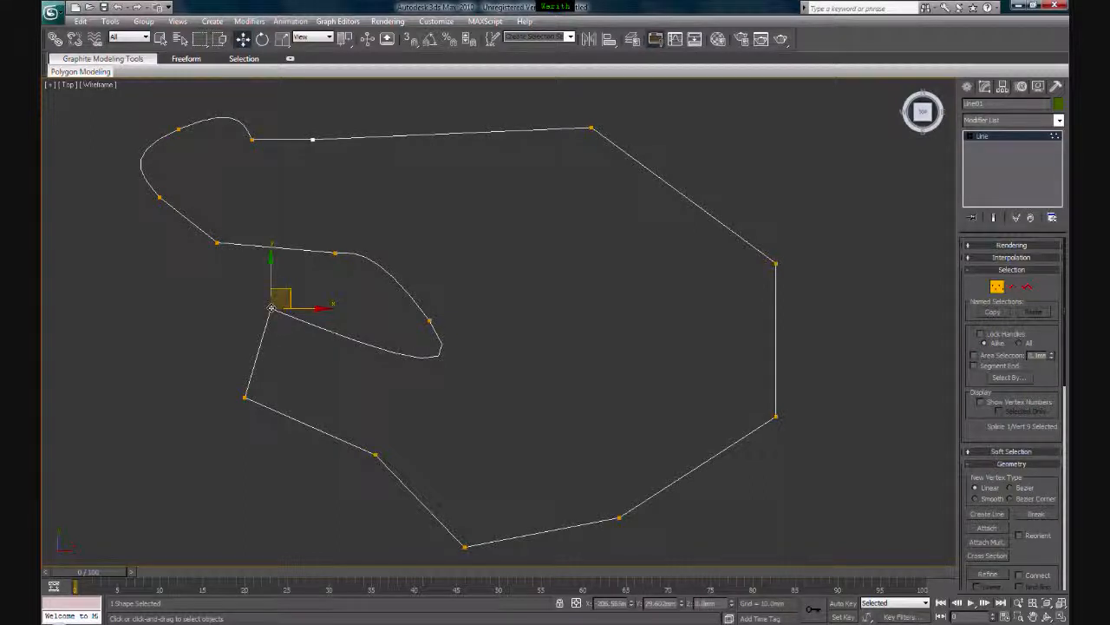
pyautogui.rightClick(253, 318)
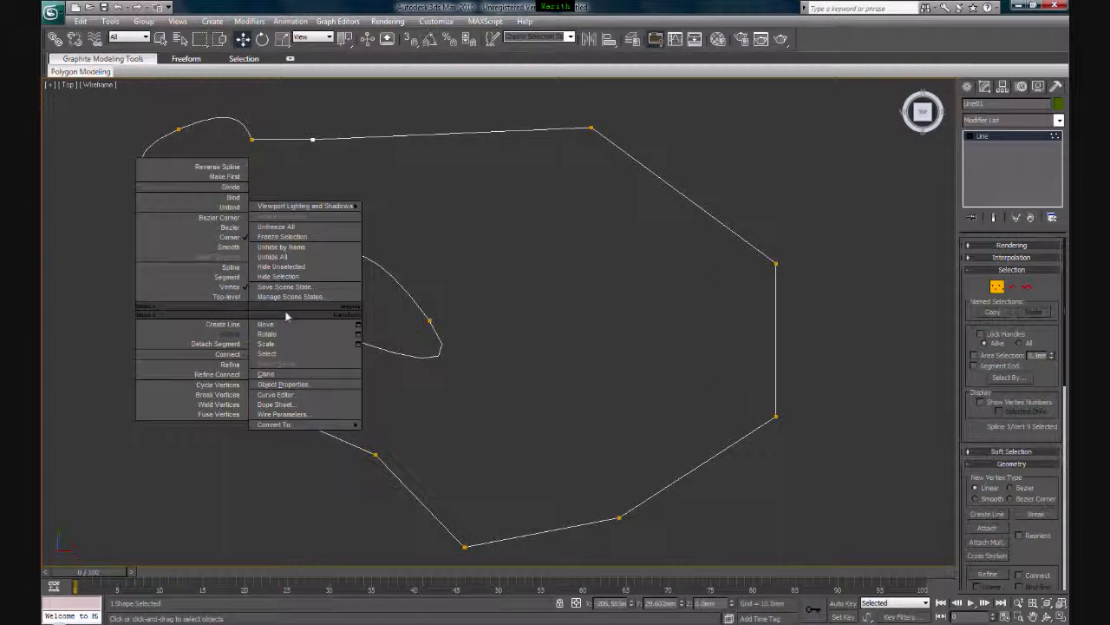
pyautogui.click(235, 228)
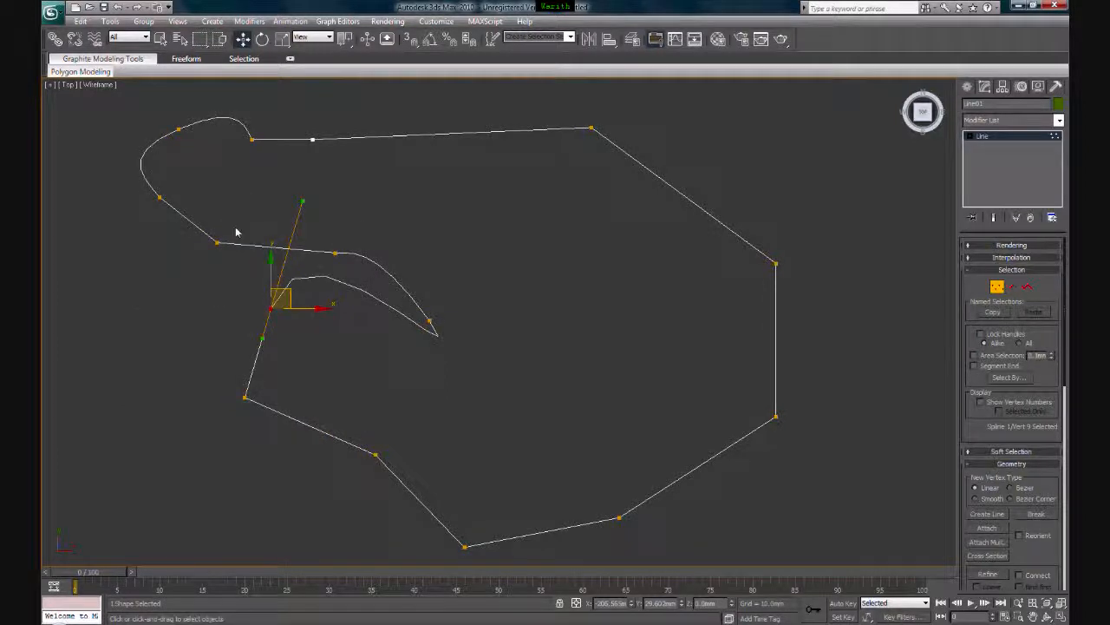
pyautogui.moveTo(303, 201); pyautogui.dragTo(341, 284)
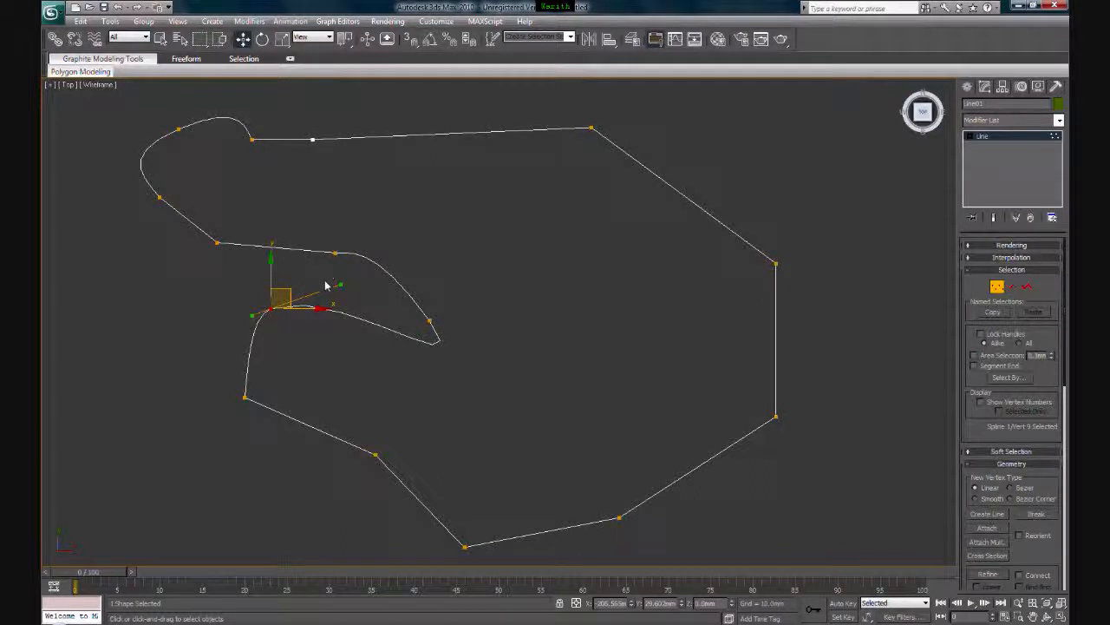
pyautogui.moveTo(340, 288); pyautogui.dragTo(322, 273)
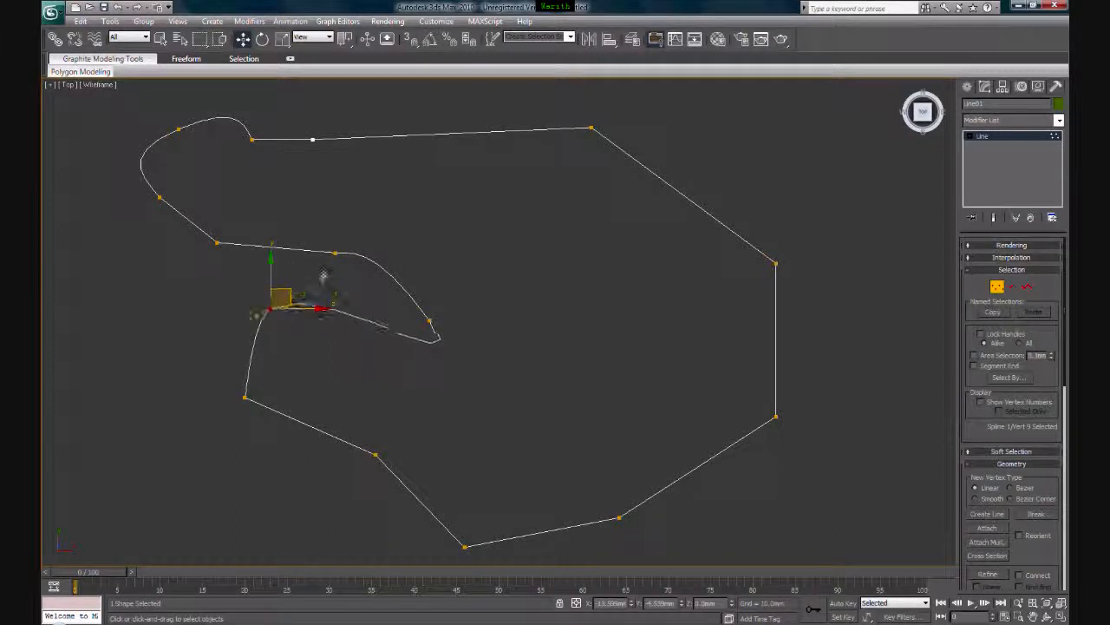
# Step: Convert the upper of the shape's two rightmost vertices to Bezier Corner and pull its two handles outward independently to bulge both adjoining segments
pyautogui.moveTo(830, 233); pyautogui.dragTo(741, 297)
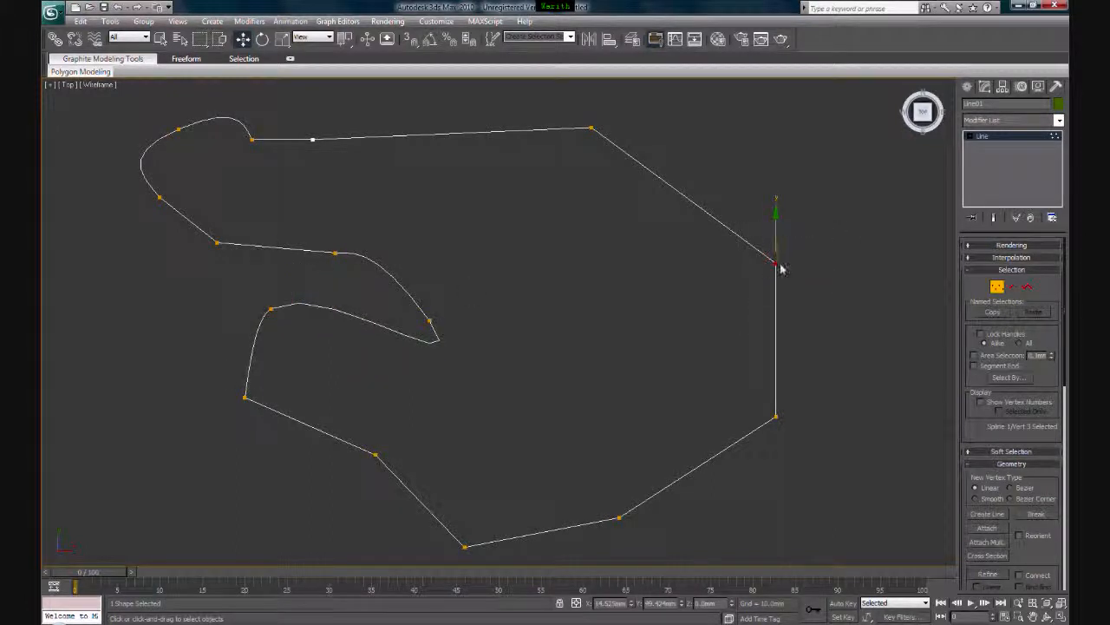
pyautogui.rightClick(769, 268)
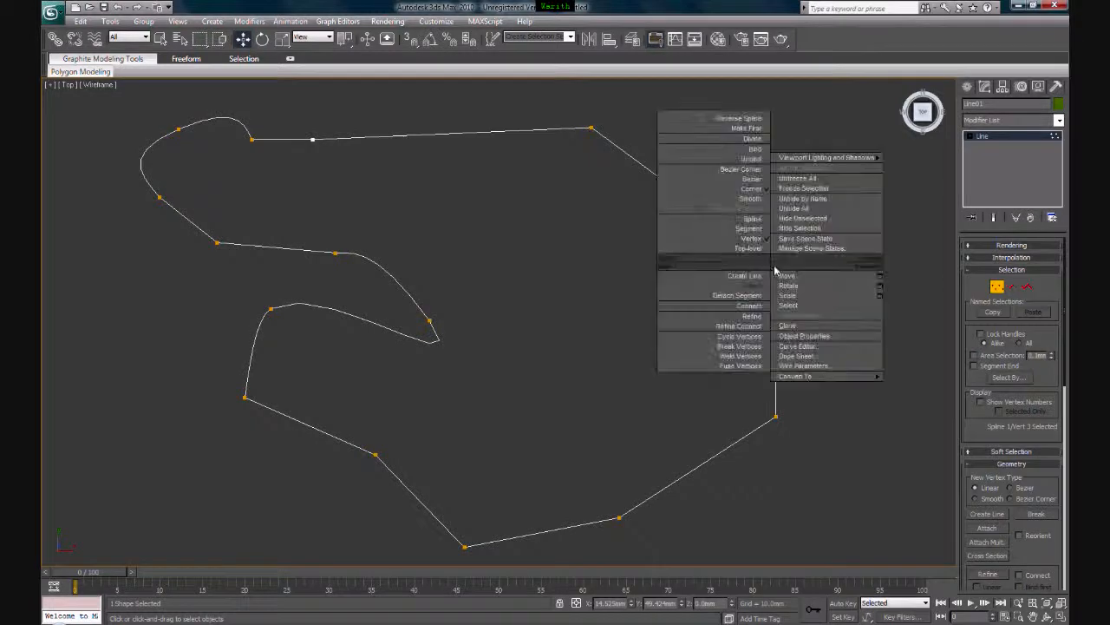
pyautogui.click(759, 184)
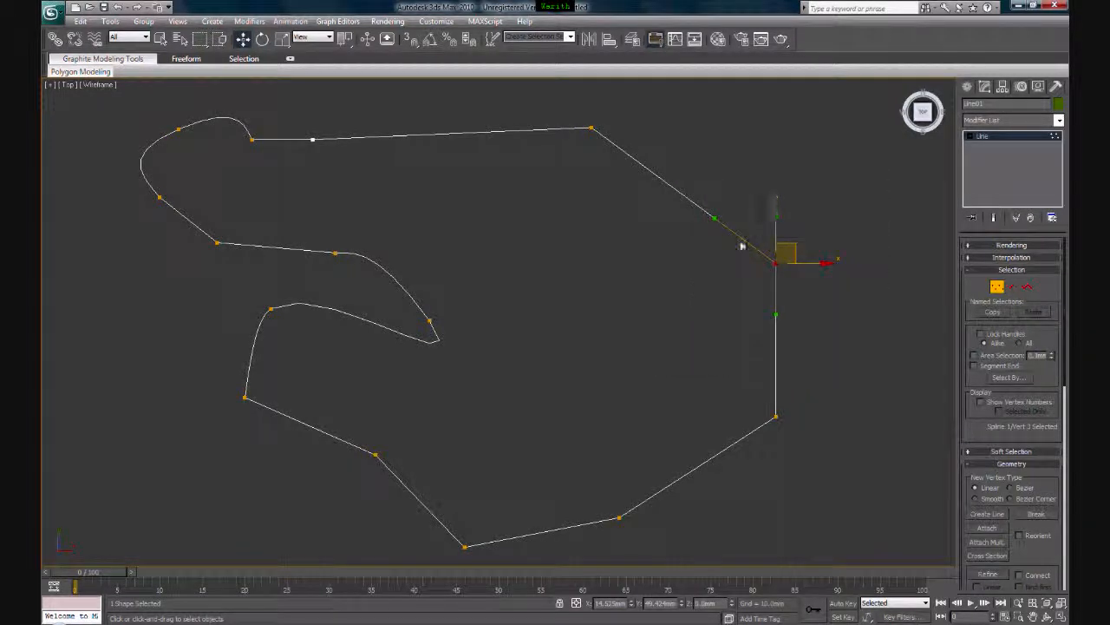
pyautogui.moveTo(714, 215); pyautogui.dragTo(773, 165)
pyautogui.moveTo(775, 314); pyautogui.dragTo(829, 326)
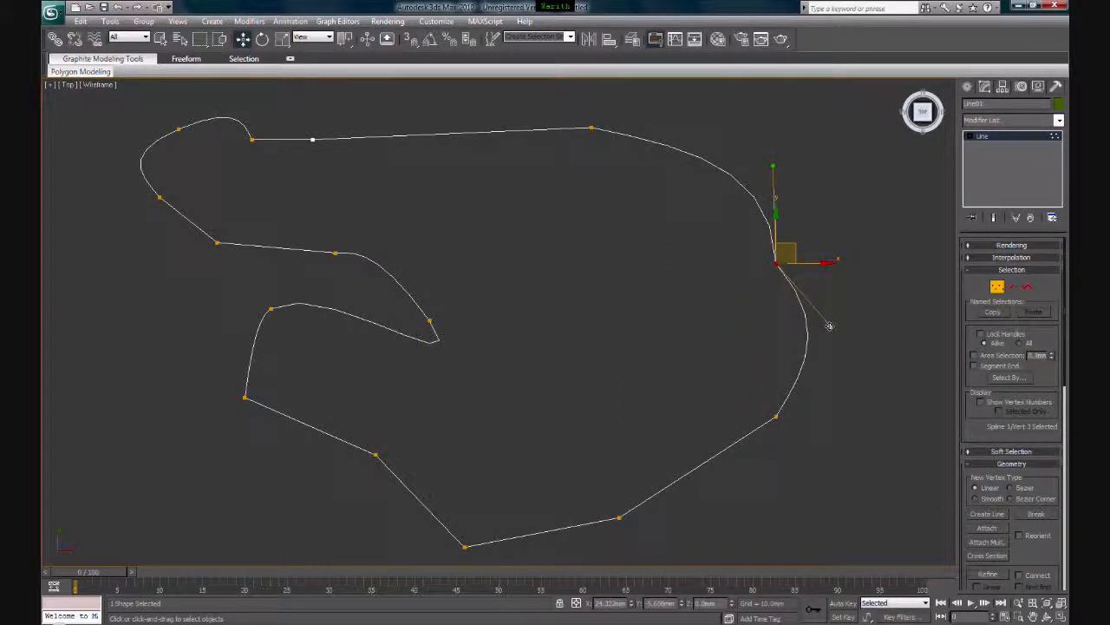
# Step: Convert the shape's lowest vertex to Smooth and move it slightly down and to the left
pyautogui.moveTo(290, 296); pyautogui.dragTo(251, 316)
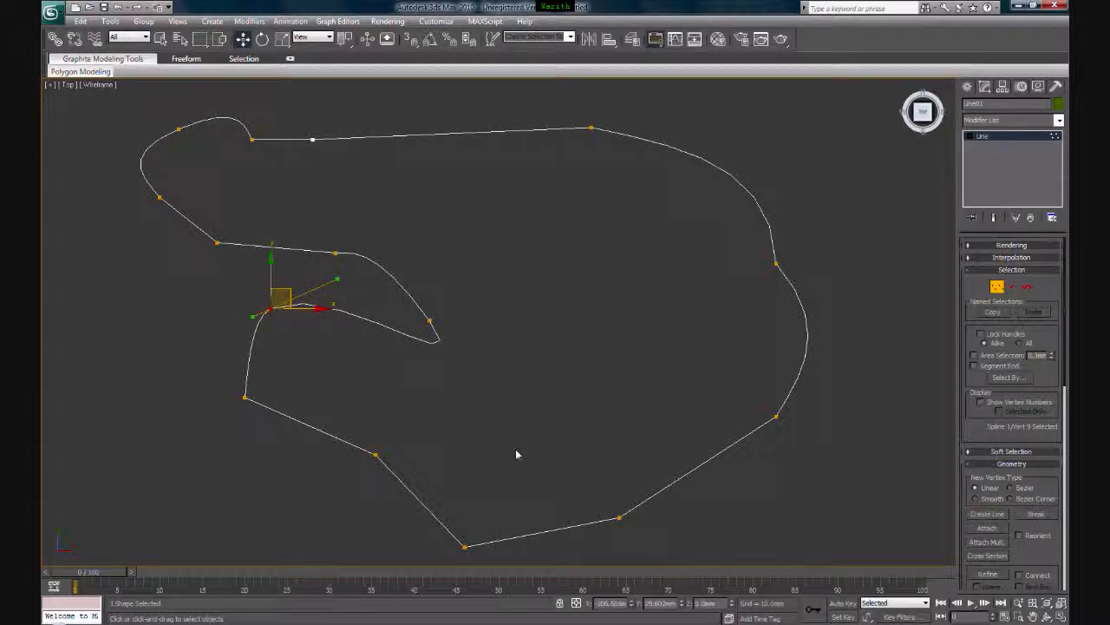
pyautogui.moveTo(515, 454); pyautogui.dragTo(535, 409, button='middle')
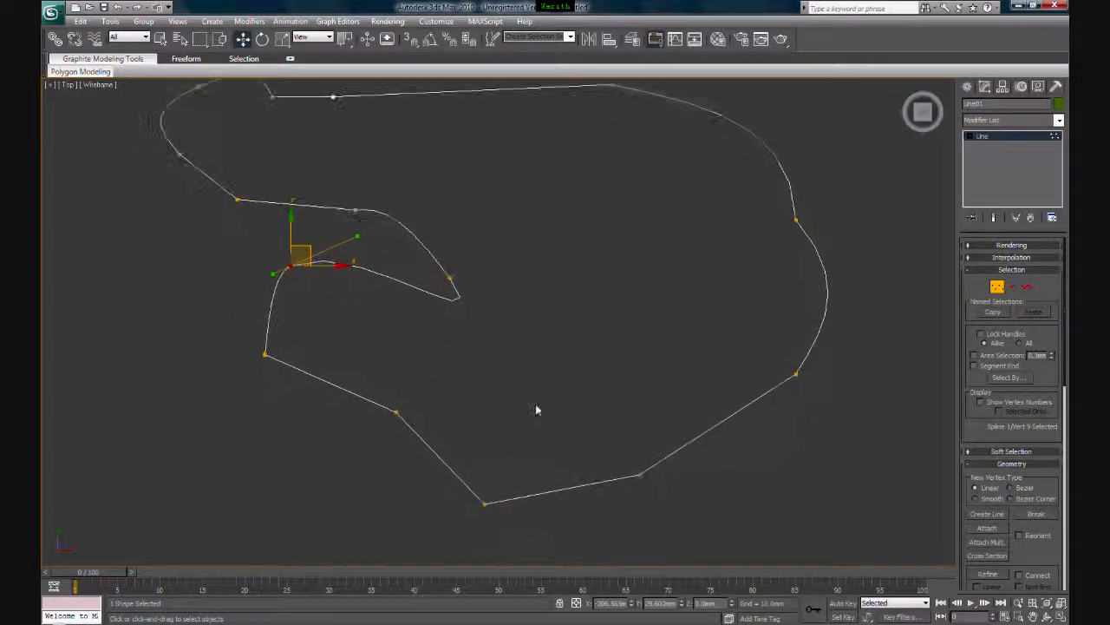
pyautogui.click(484, 503)
pyautogui.rightClick(488, 507)
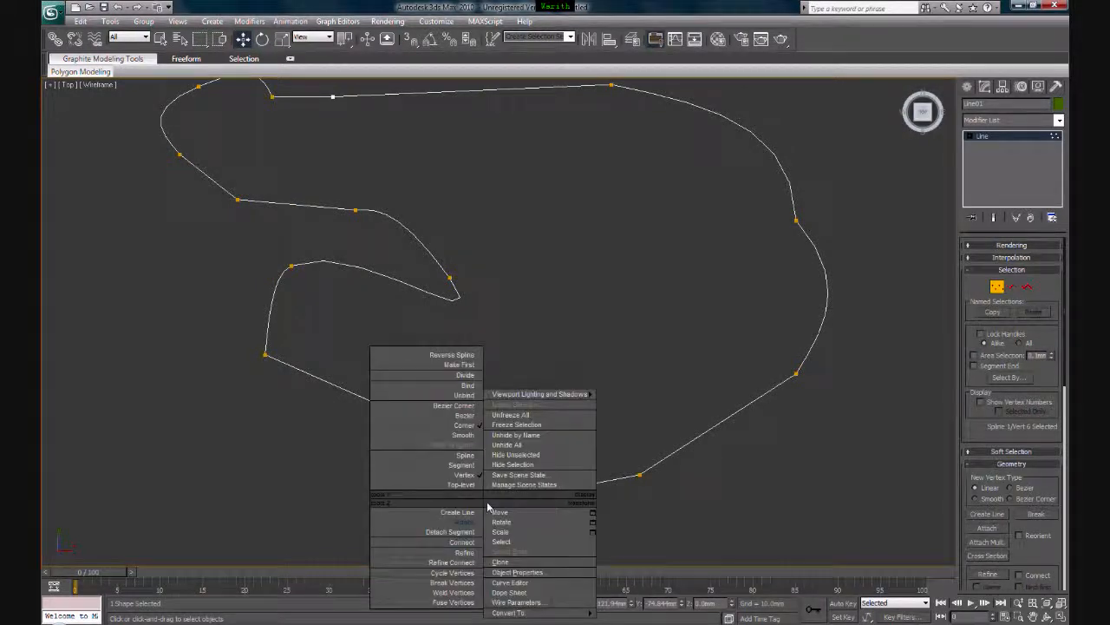
pyautogui.click(465, 435)
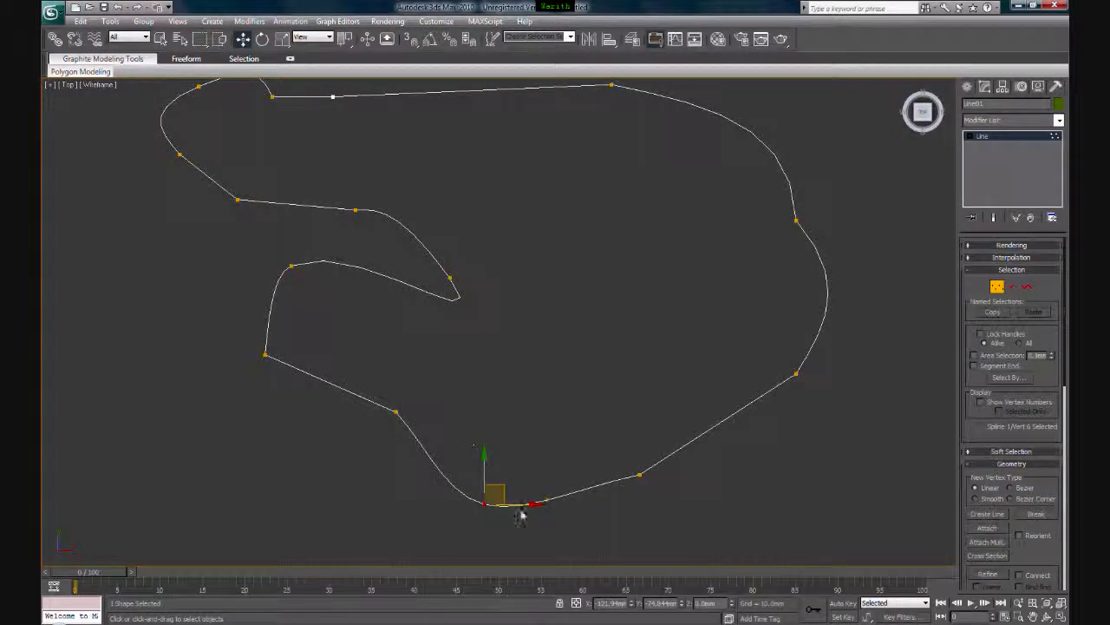
pyautogui.moveTo(495, 494); pyautogui.dragTo(471, 496)
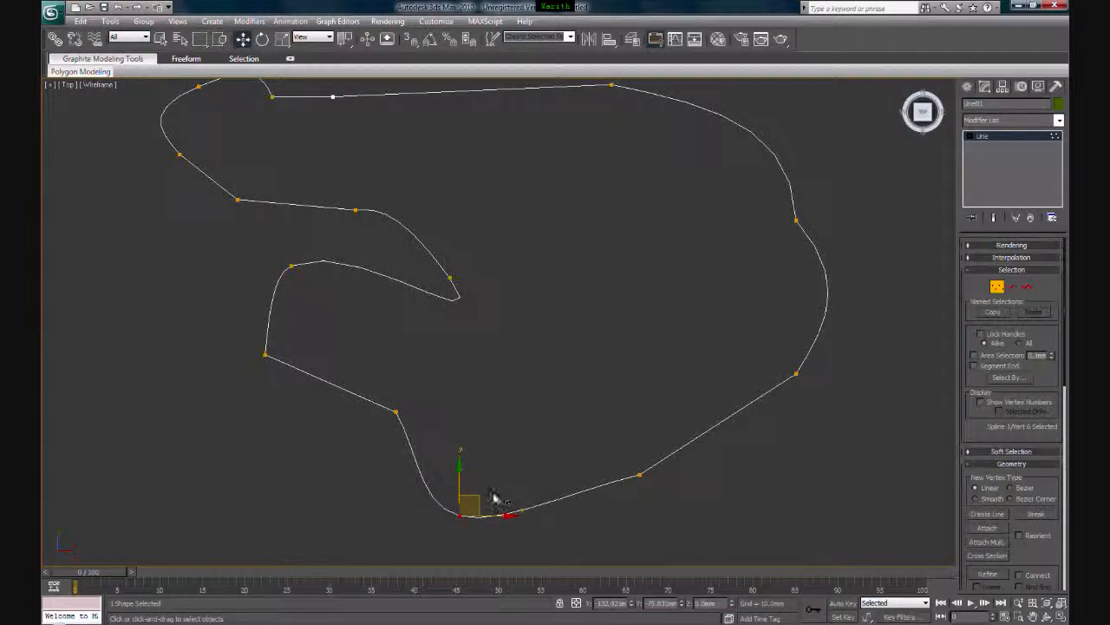
pyautogui.scroll(-3, 526, 395)
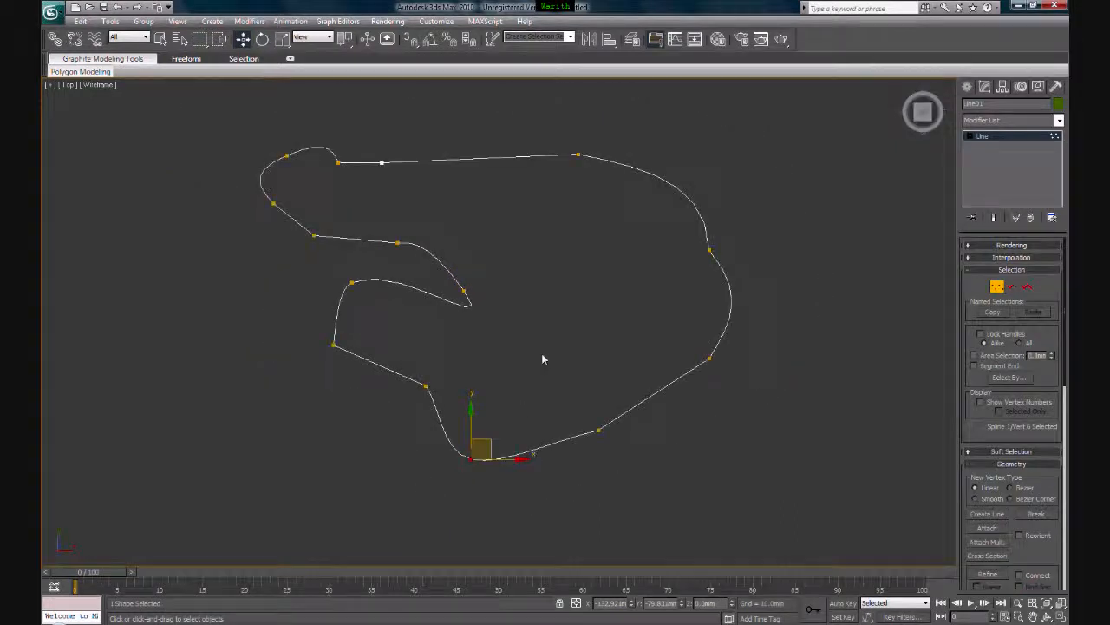
# Step: Change the shape's lowest vertex back to a Corner vertex and deselect it
pyautogui.rightClick(472, 458)
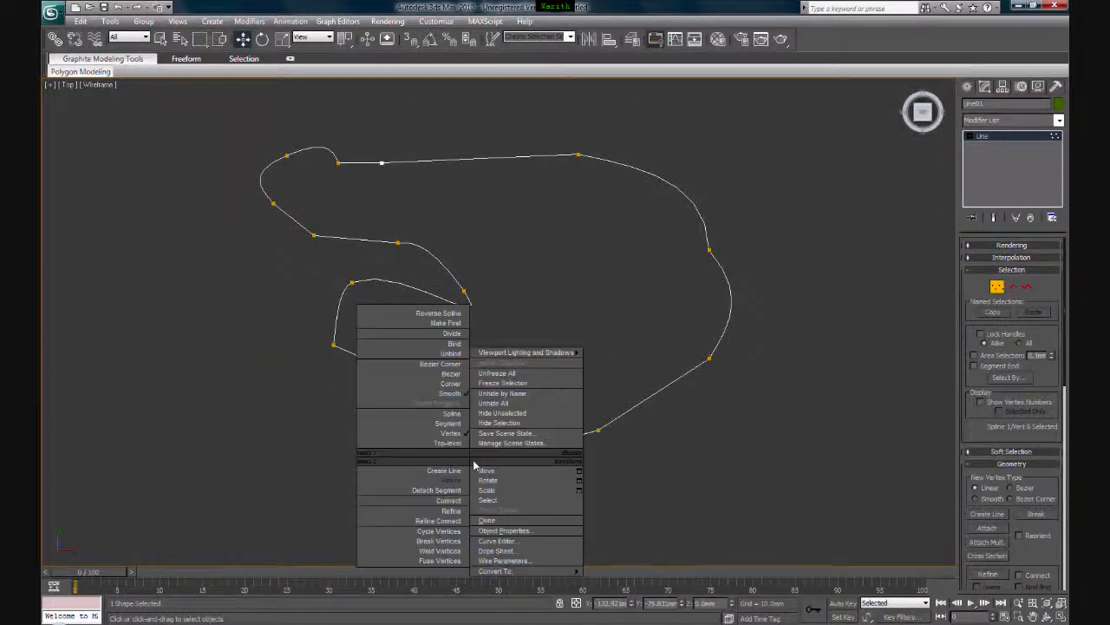
pyautogui.click(458, 391)
pyautogui.click(507, 481)
pyautogui.moveTo(644, 276); pyautogui.dragTo(607, 312, button='middle')
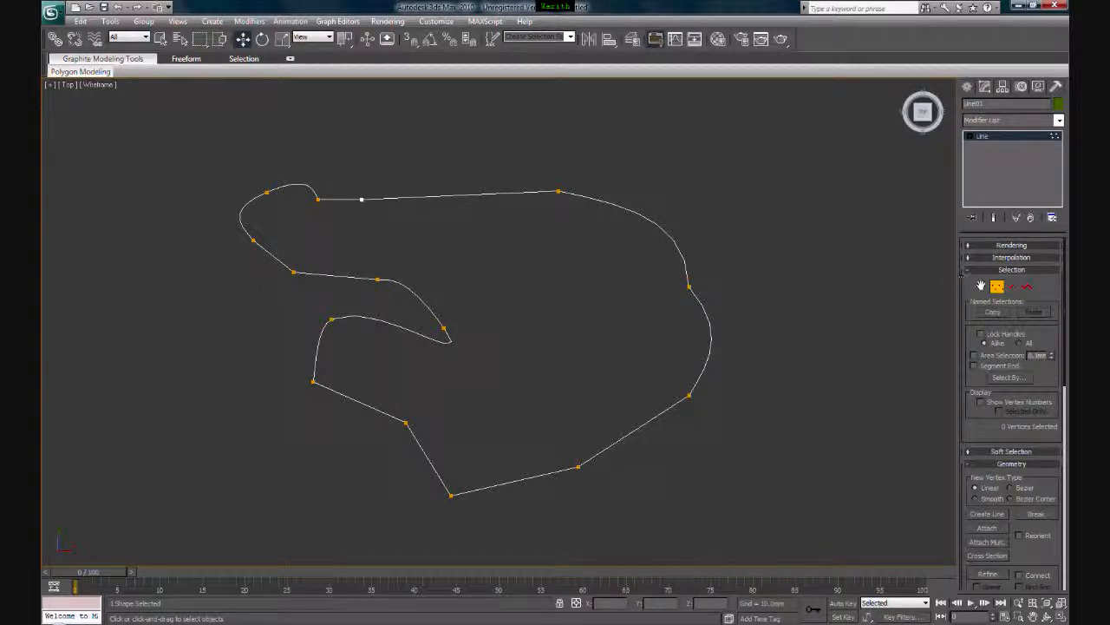
# Step: Try a fillet on the shape's lowest corner vertex, and undo it
pyautogui.click(997, 288)
pyautogui.moveTo(1066, 269); pyautogui.dragTo(1053, 438)
pyautogui.moveTo(701, 354); pyautogui.dragTo(682, 357, button='middle')
pyautogui.moveTo(466, 317); pyautogui.dragTo(556, 321, button='middle')
pyautogui.moveTo(555, 415); pyautogui.dragTo(506, 472)
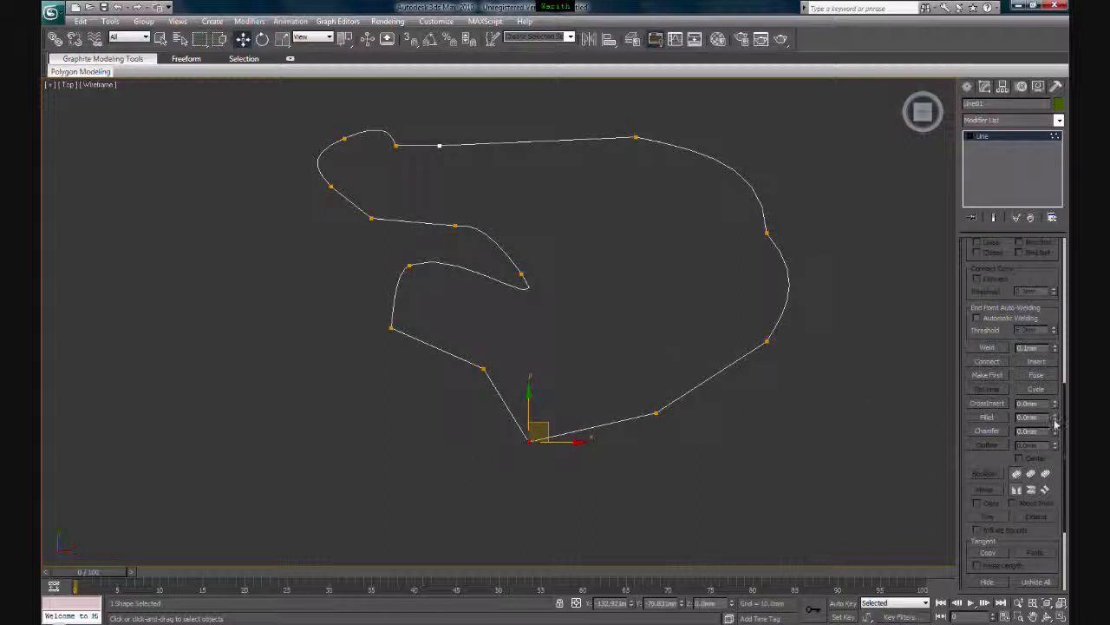
pyautogui.moveTo(1057, 420); pyautogui.dragTo(1054, 395)
pyautogui.moveTo(696, 397); pyautogui.dragTo(650, 416, button='middle')
pyautogui.hotkey('ctrl', 'z')
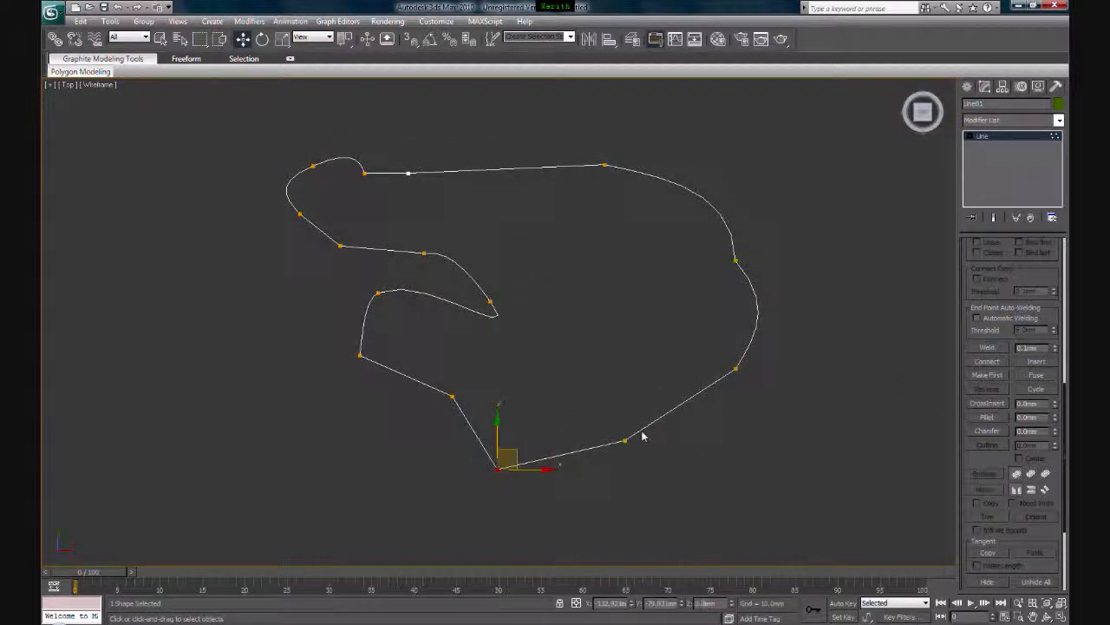
# Step: Try a chamfer on the shape's lowest corner vertex, and undo it
pyautogui.moveTo(1055, 431)
pyautogui.mouseDown()
pyautogui.moveTo(1053, 403)
pyautogui.moveTo(1049, 414)
pyautogui.mouseUp()
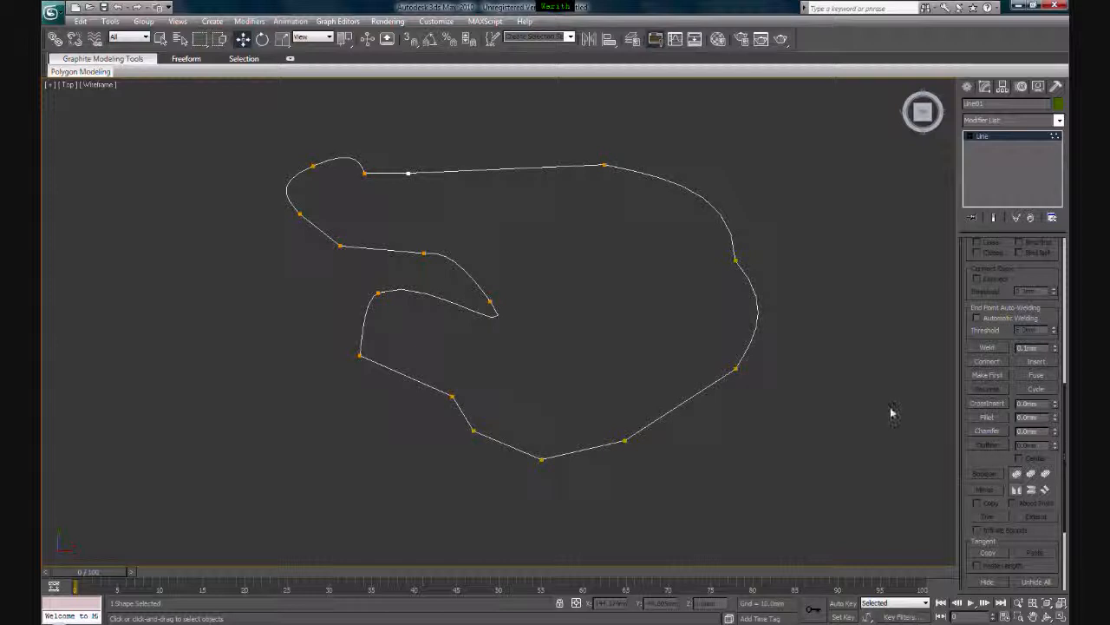
pyautogui.hotkey('ctrl', 'z')
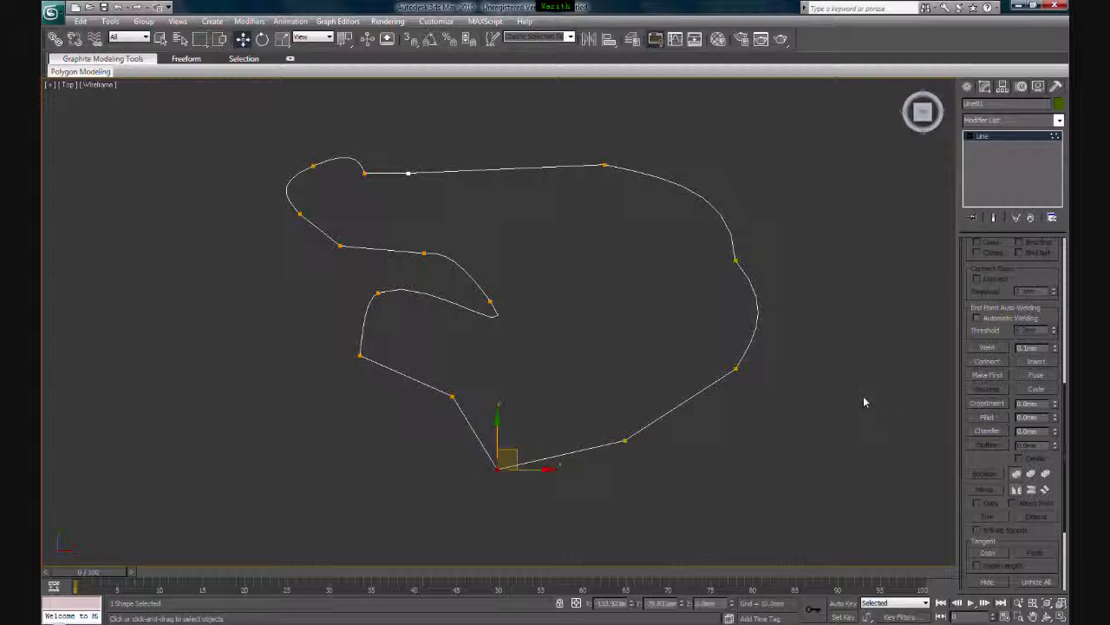
# Step: Insert four vertices into the segment at the shape's lower right, pulling them down into a narrow downward spike
pyautogui.click(1037, 361)
pyautogui.click(669, 409)
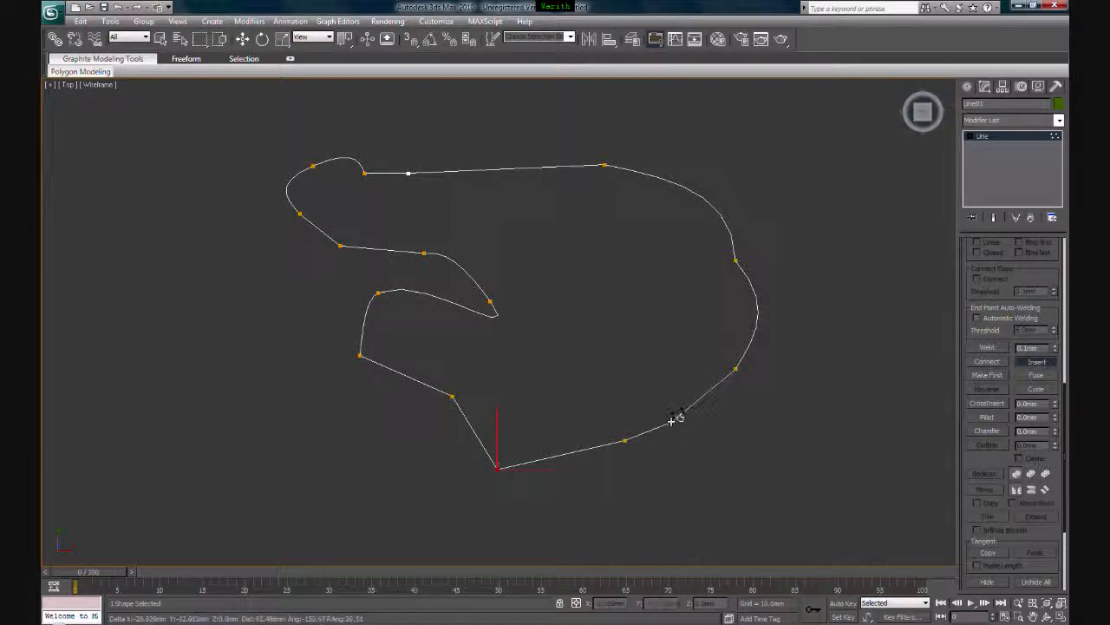
pyautogui.click(671, 422)
pyautogui.click(655, 431)
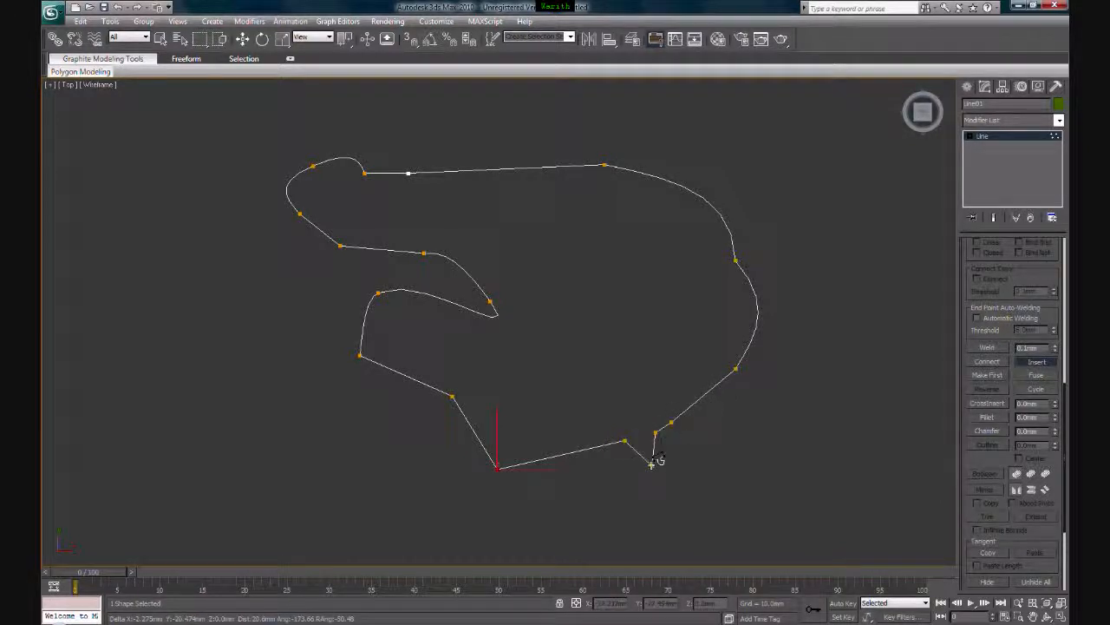
pyautogui.click(636, 500)
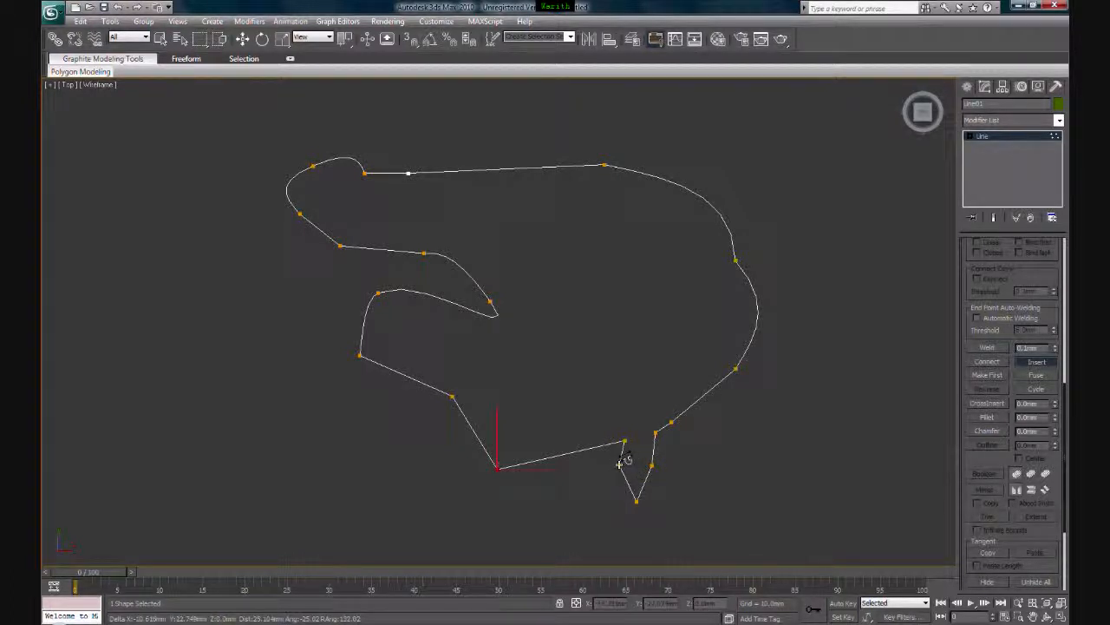
pyautogui.rightClick(619, 462)
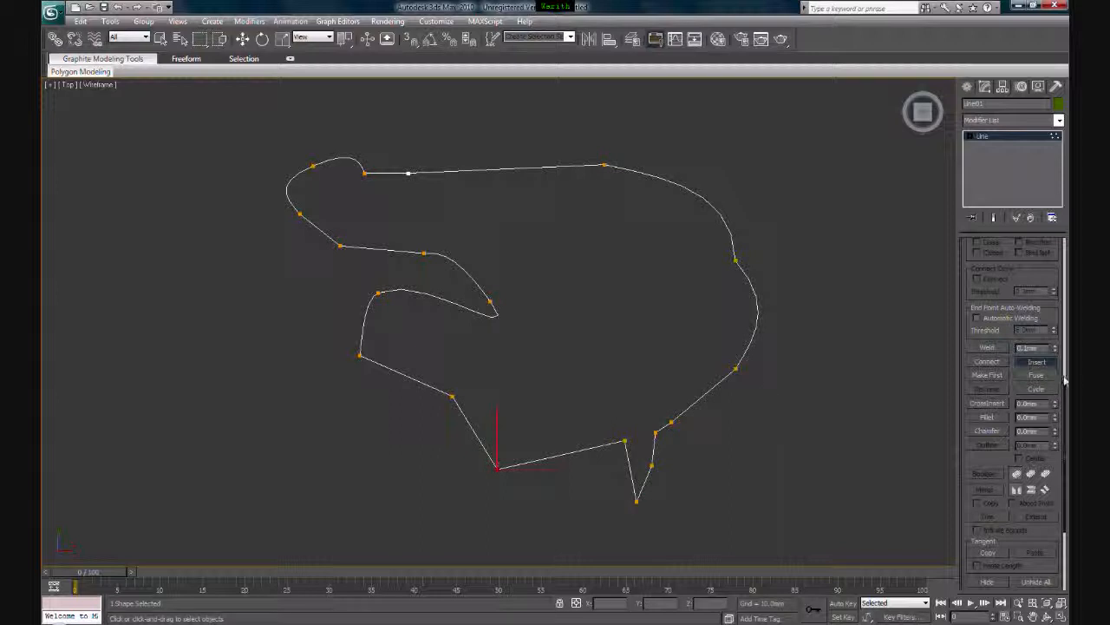
# Step: Refine the spline with four extra vertices along its right side, from the straight lower-right segment up to the upper-right curve
pyautogui.scroll(5, 1065, 379)
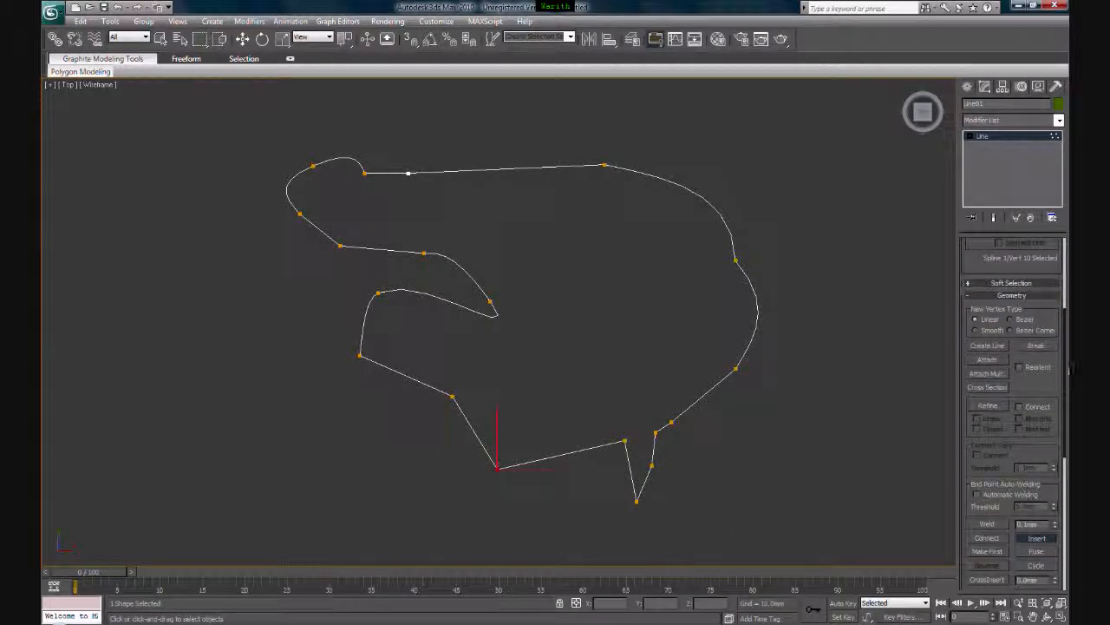
pyautogui.scroll(-5, 1066, 371)
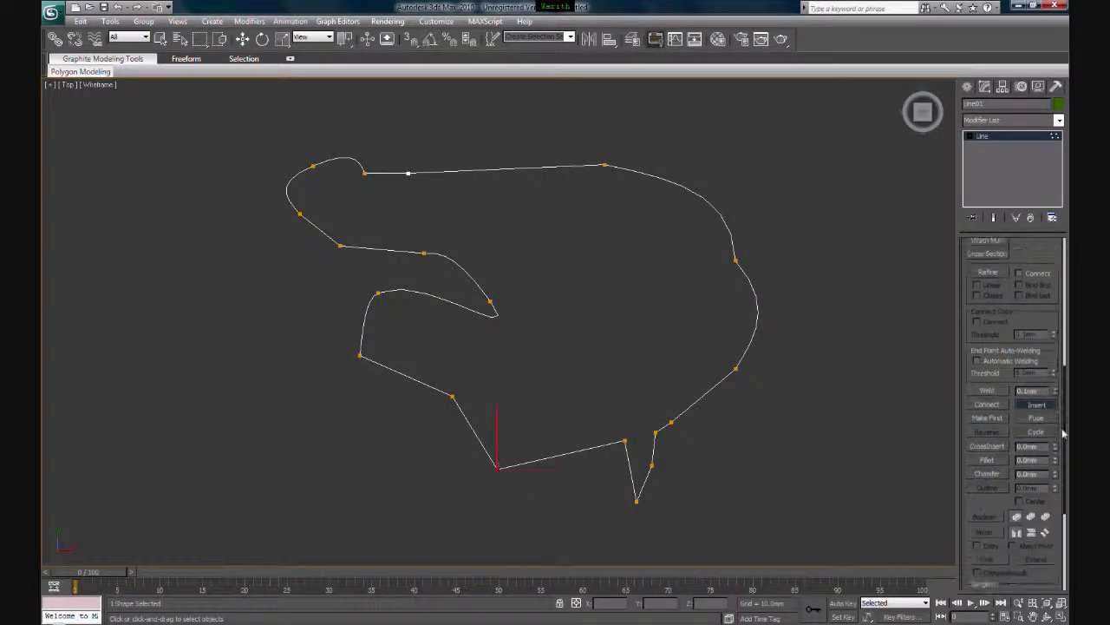
pyautogui.scroll(5, 1018, 406)
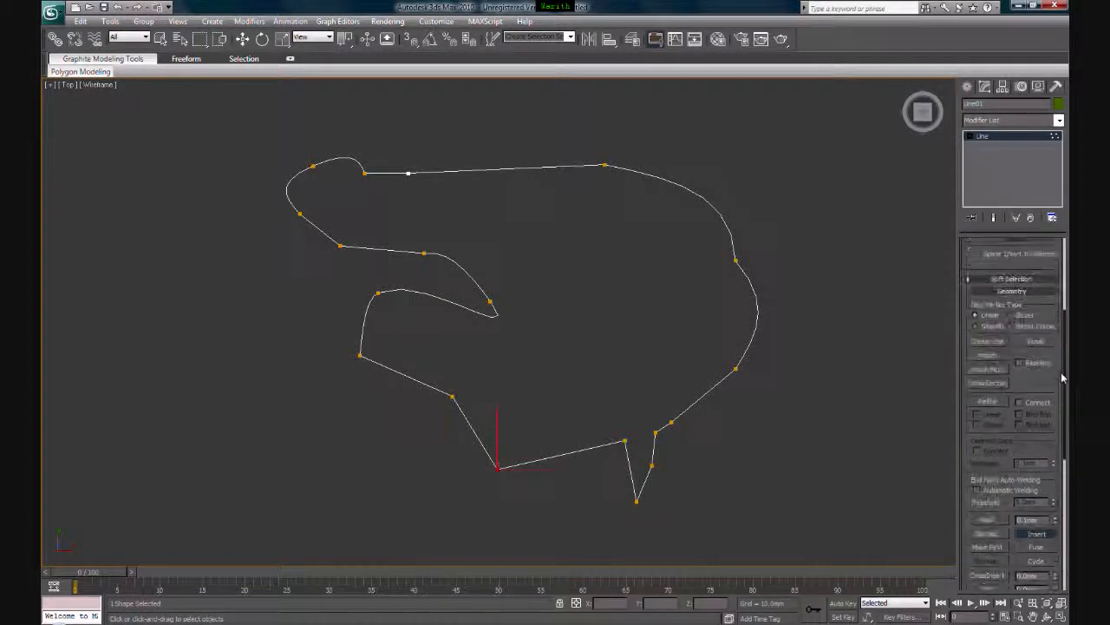
pyautogui.click(988, 412)
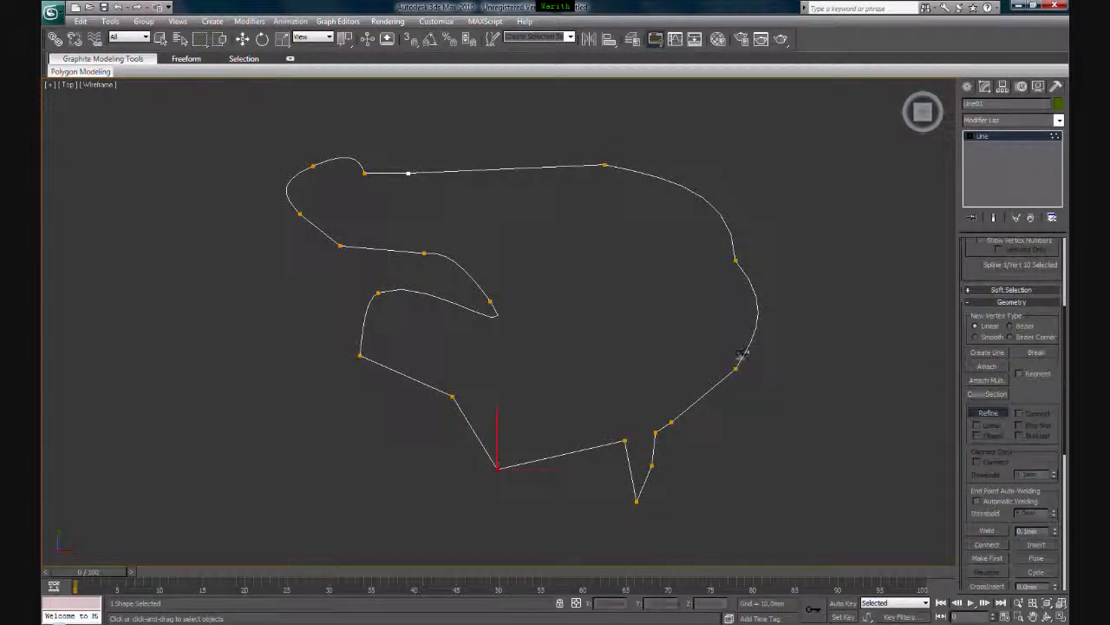
pyautogui.click(706, 393)
pyautogui.click(730, 230)
pyautogui.click(688, 188)
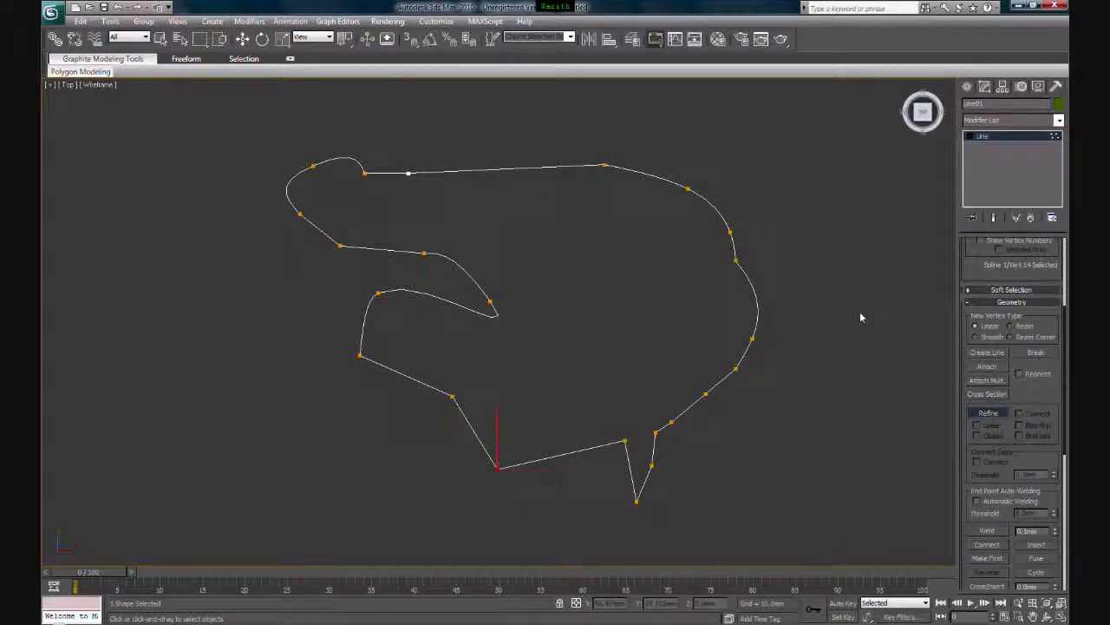
pyautogui.click(994, 416)
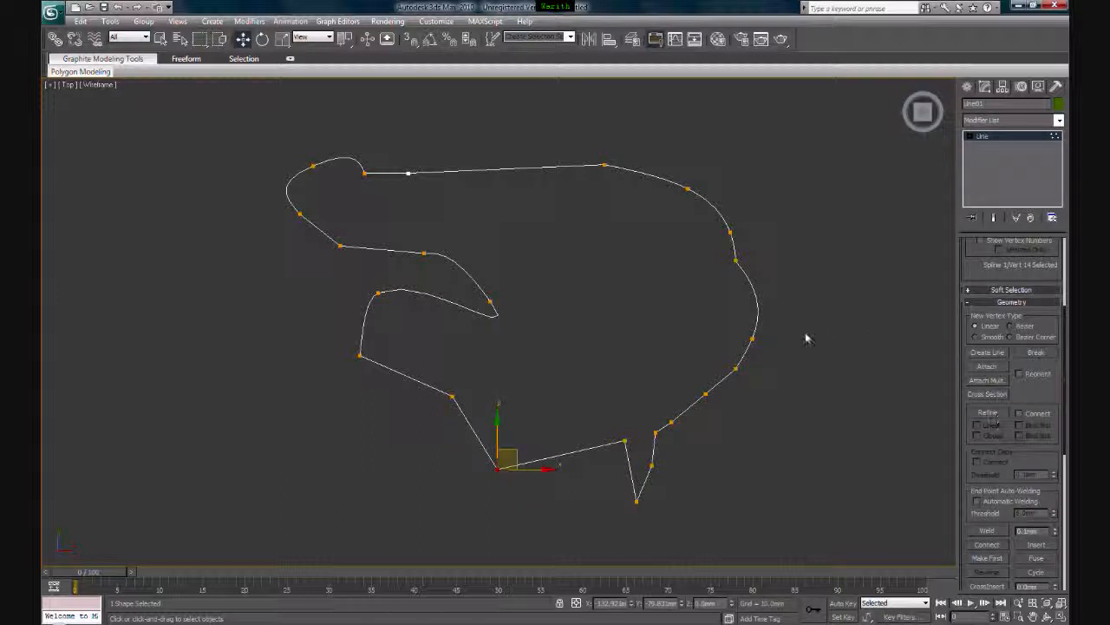
# Step: Divide the long straight segment along the shape's upper edge with 4 new vertices at segment level
pyautogui.moveTo(1065, 326); pyautogui.dragTo(1068, 250)
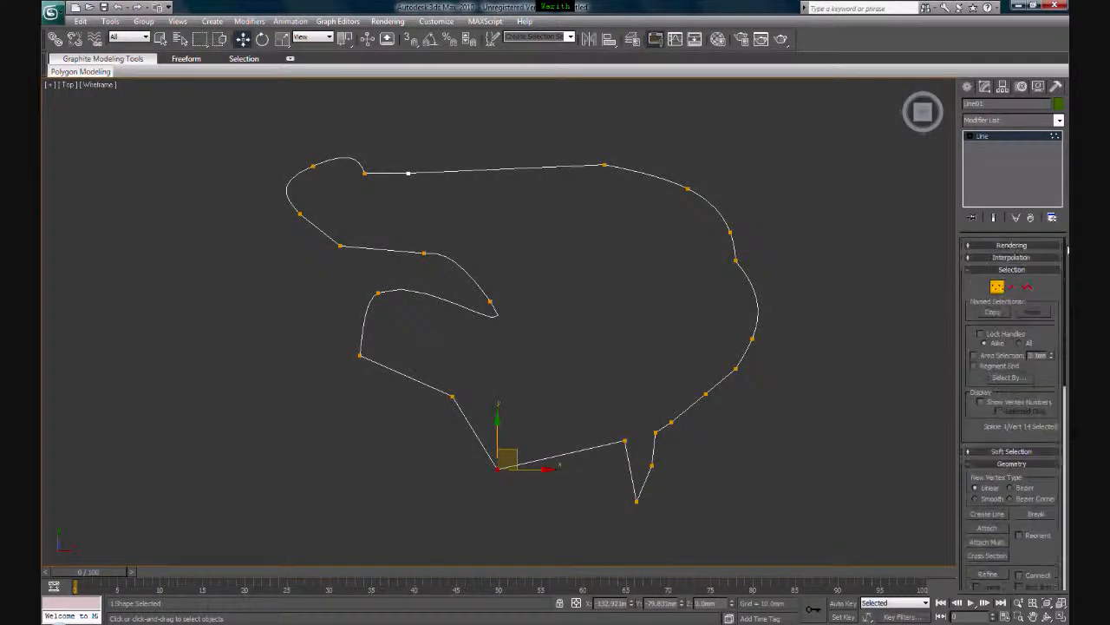
pyautogui.click(1008, 291)
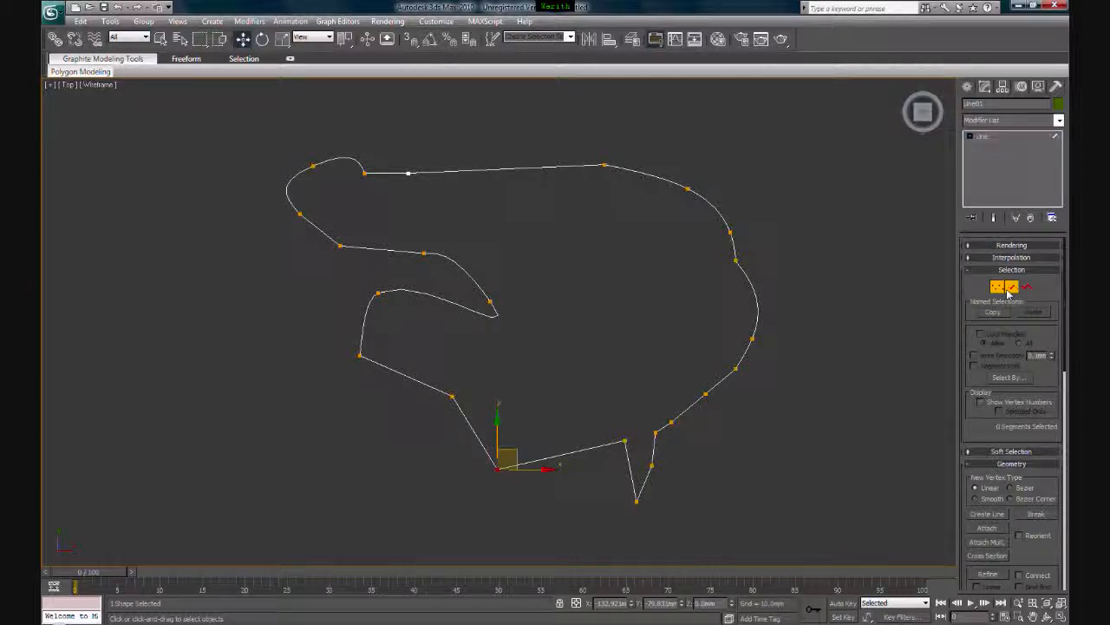
pyautogui.moveTo(632, 258); pyautogui.dragTo(686, 265, button='middle')
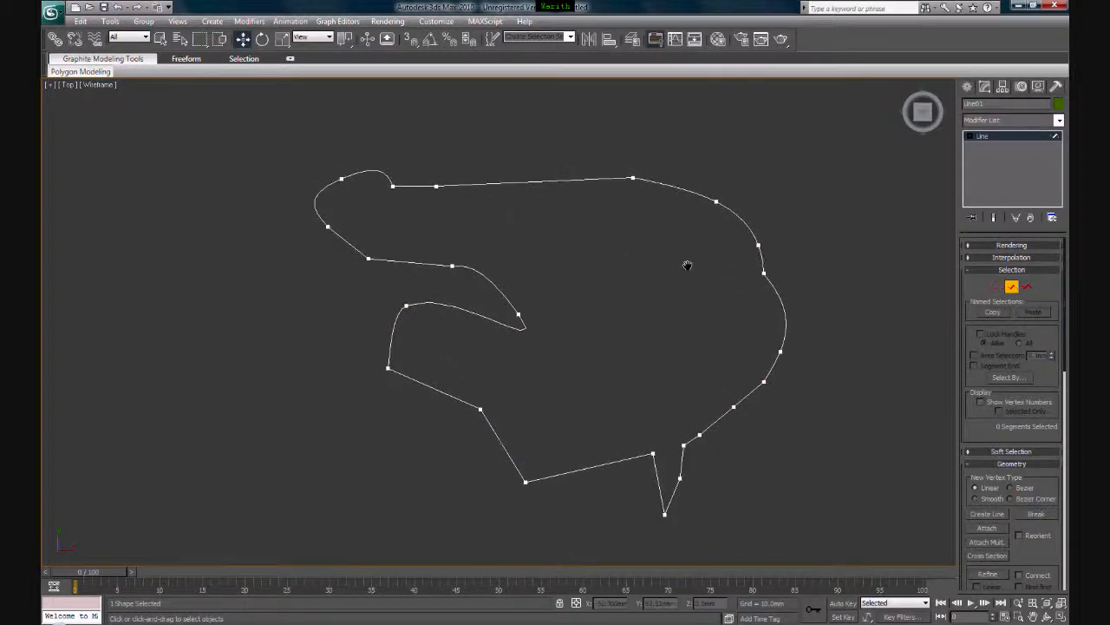
pyautogui.click(518, 183)
pyautogui.moveTo(598, 201); pyautogui.dragTo(599, 268, button='middle')
pyautogui.moveTo(1067, 364); pyautogui.dragTo(1064, 573)
pyautogui.moveTo(583, 269); pyautogui.dragTo(589, 317, button='middle')
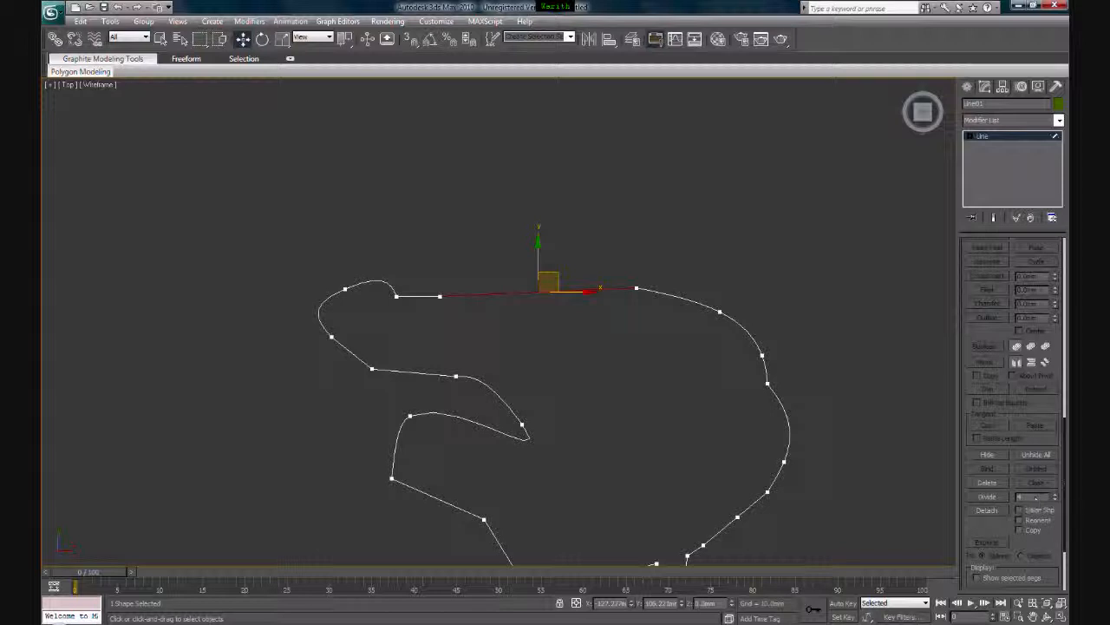
pyautogui.click(997, 498)
pyautogui.moveTo(474, 290); pyautogui.dragTo(466, 322, button='middle')
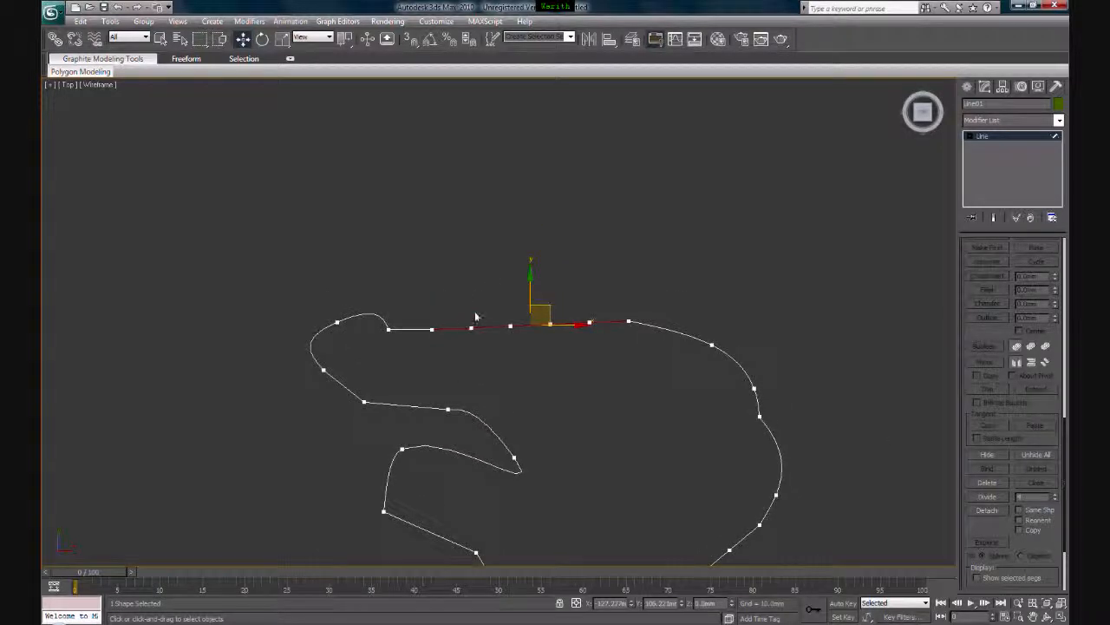
pyautogui.moveTo(533, 324); pyautogui.dragTo(522, 231, button='middle')
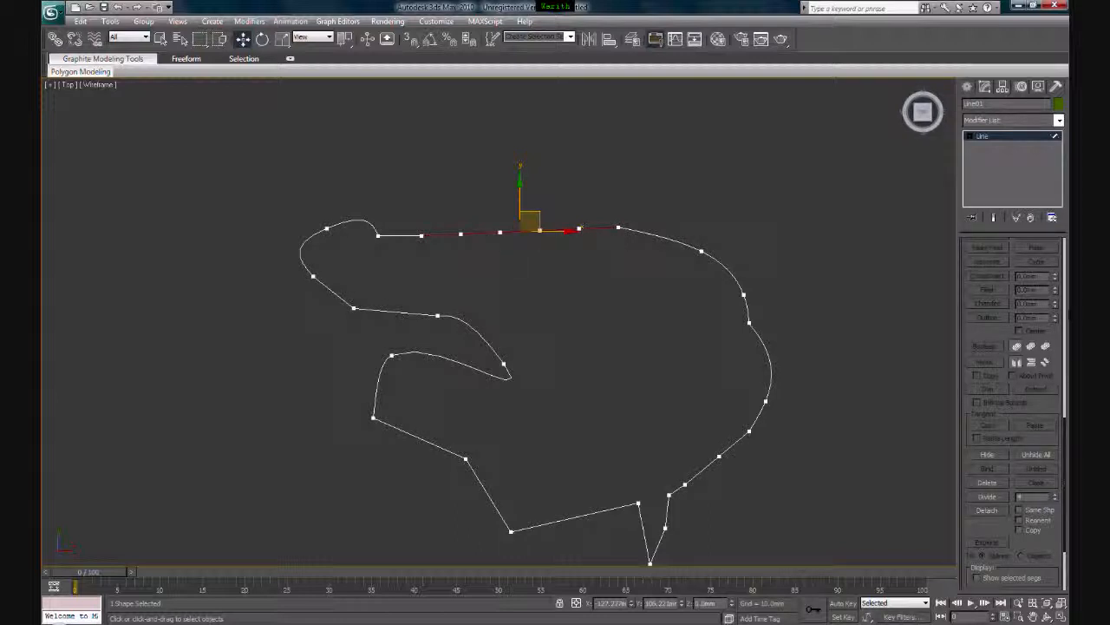
# Step: Try an inward outline of the whole closed spline at spline level, and undo it
pyautogui.scroll(5, 1066, 543)
pyautogui.scroll(5, 1011, 413)
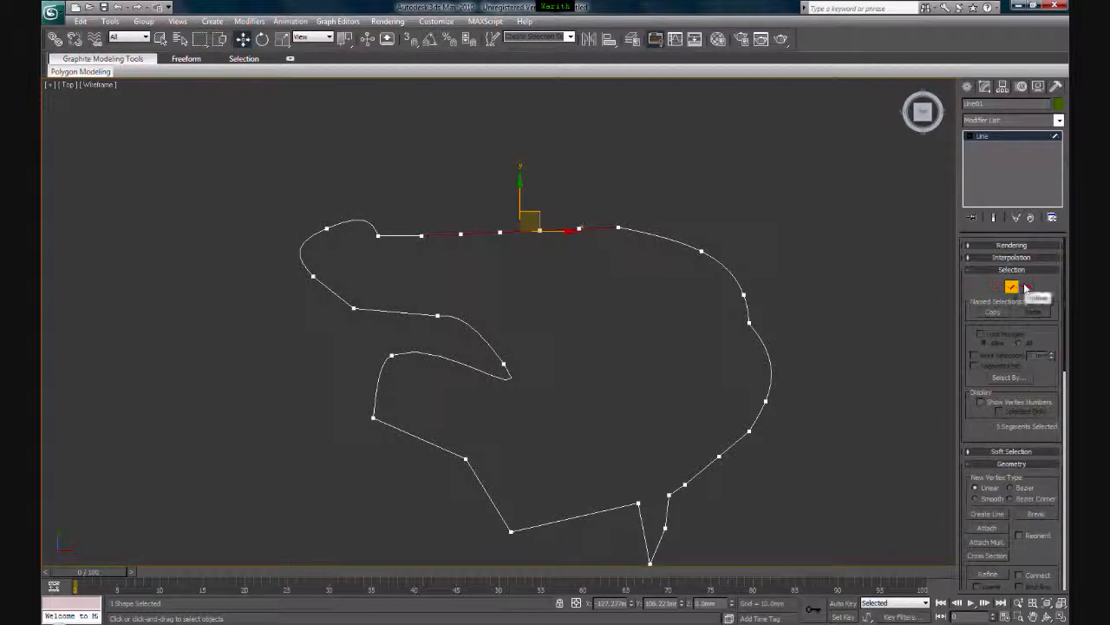
pyautogui.click(1027, 287)
pyautogui.moveTo(719, 339); pyautogui.dragTo(731, 320, button='middle')
pyautogui.click(781, 332)
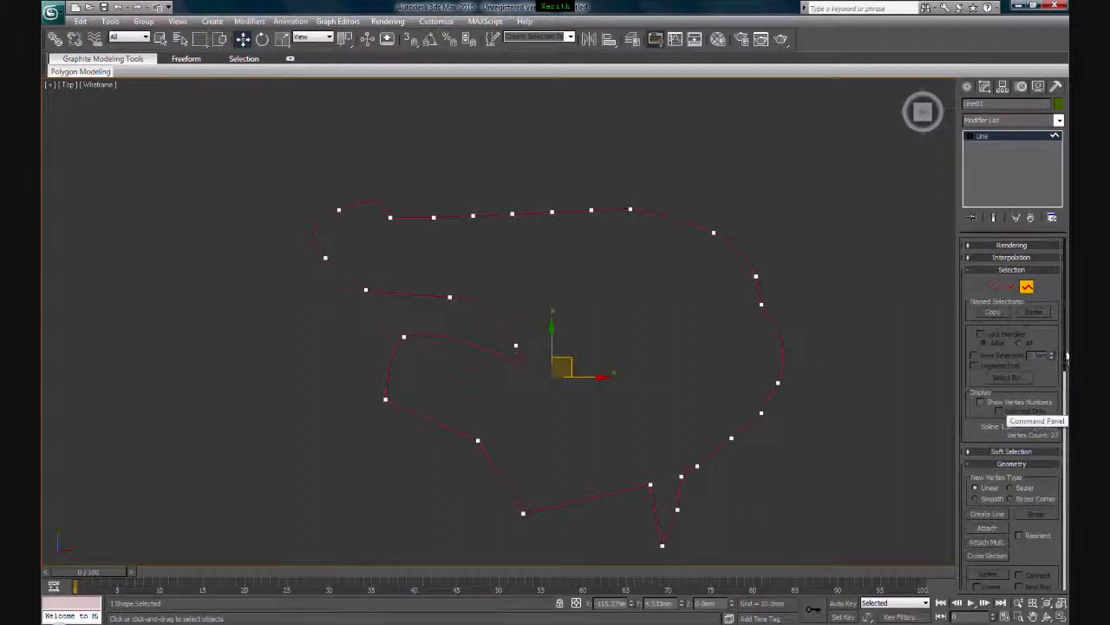
pyautogui.scroll(-1, 1067, 354)
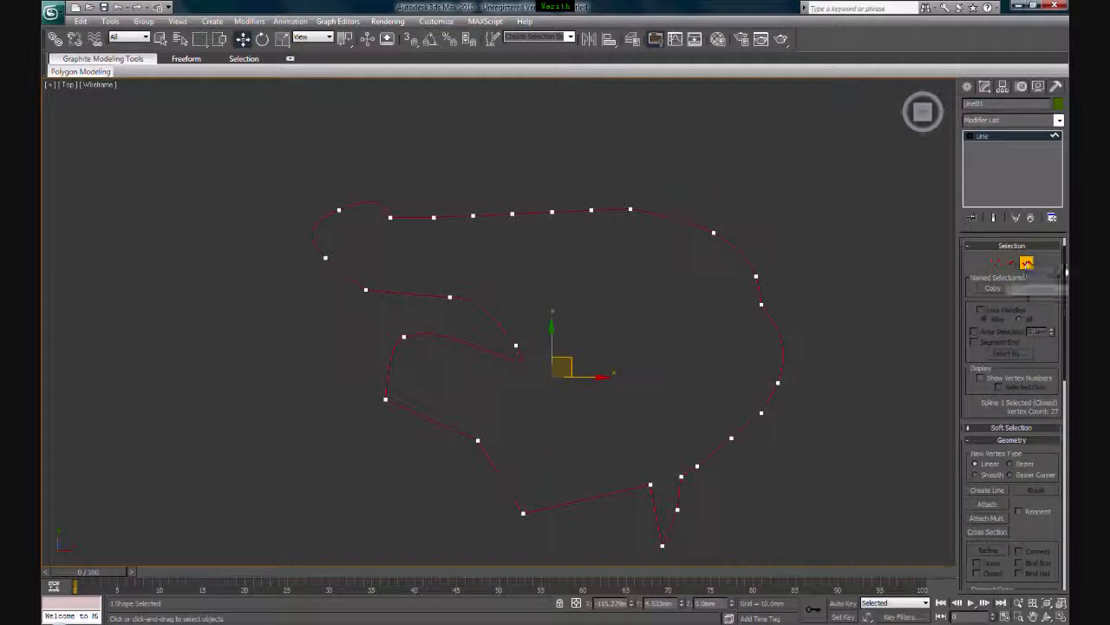
pyautogui.scroll(-10, 1057, 399)
pyautogui.scroll(-1, 1057, 399)
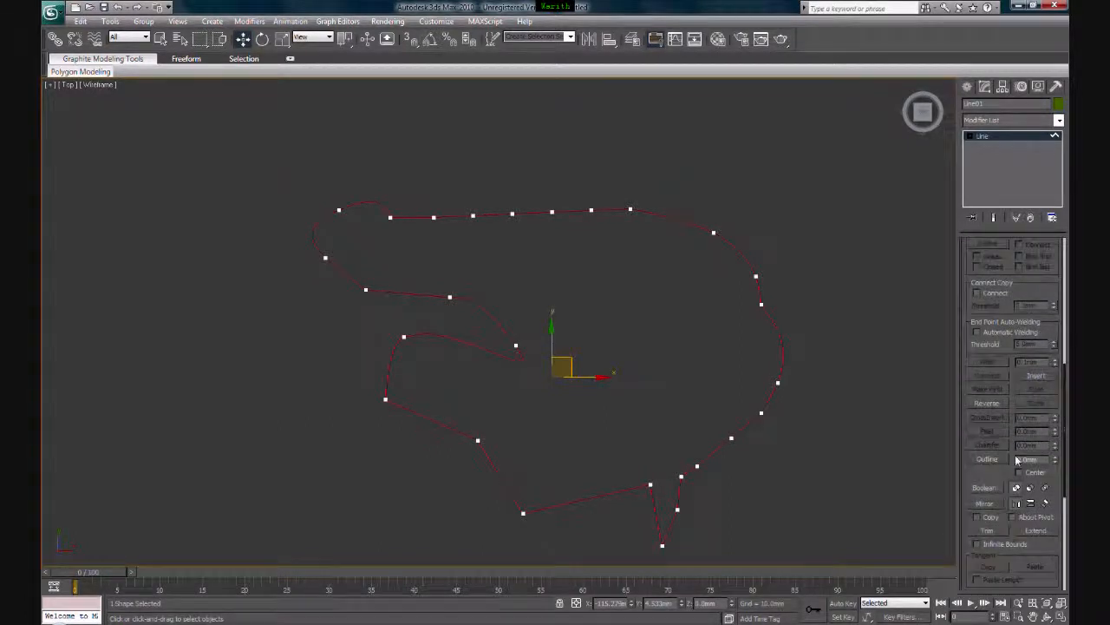
pyautogui.moveTo(746, 441); pyautogui.dragTo(752, 415, button='middle')
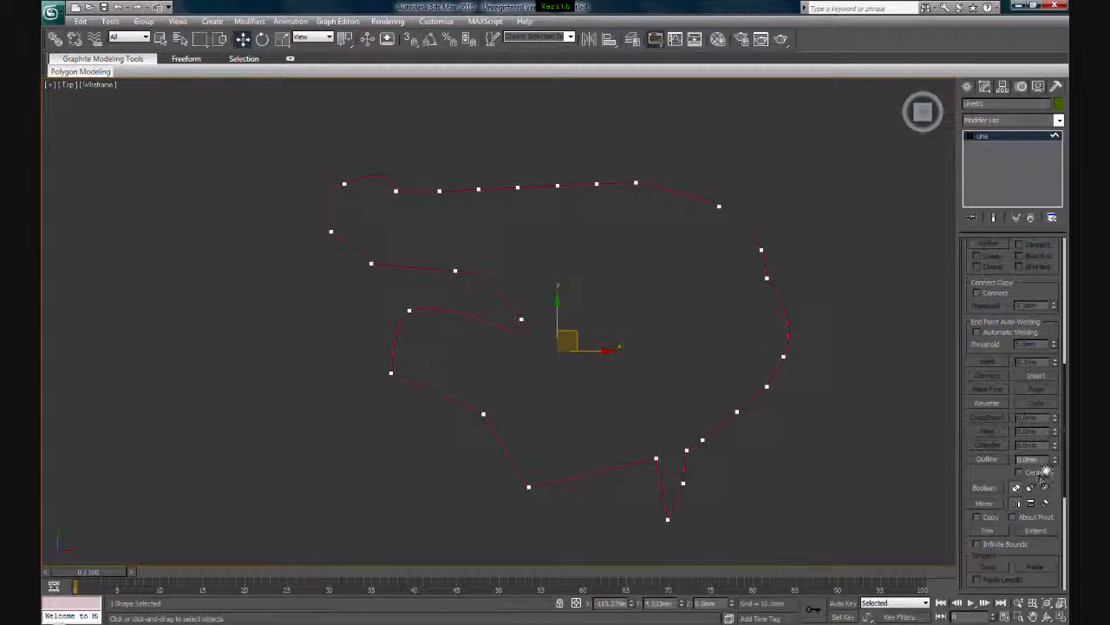
pyautogui.moveTo(1056, 463)
pyautogui.mouseDown()
pyautogui.moveTo(1057, 440)
pyautogui.moveTo(1050, 465)
pyautogui.mouseUp()
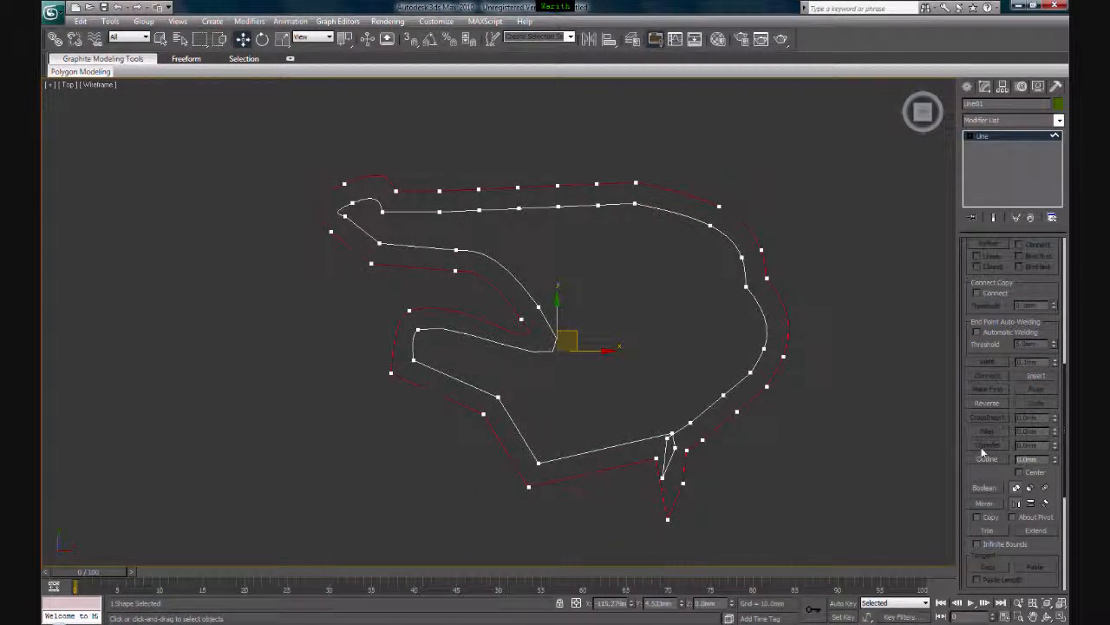
pyautogui.hotkey('ctrl', 'z')
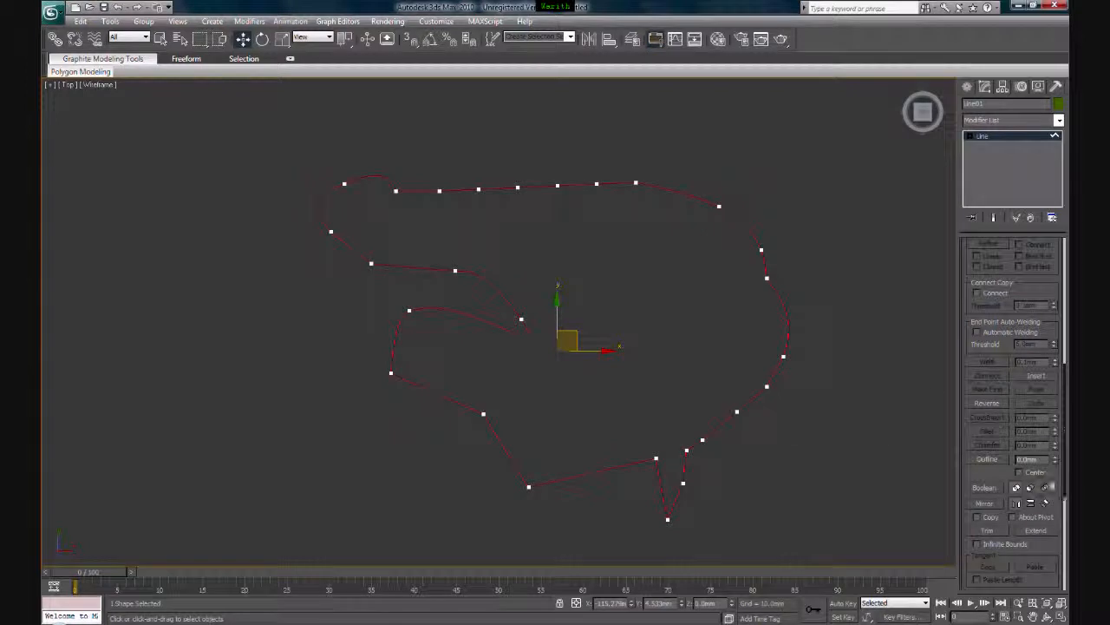
# Step: Leave sub-object editing of the line and show the four-viewport layout with the perspective view active
pyautogui.scroll(5, 1067, 468)
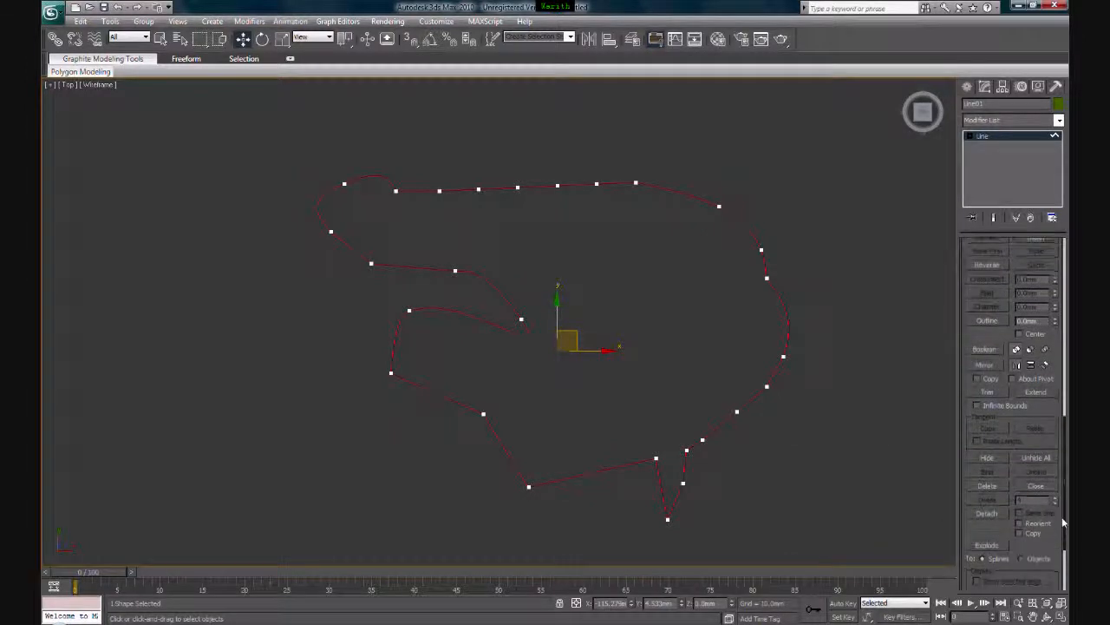
pyautogui.scroll(3, 1011, 390)
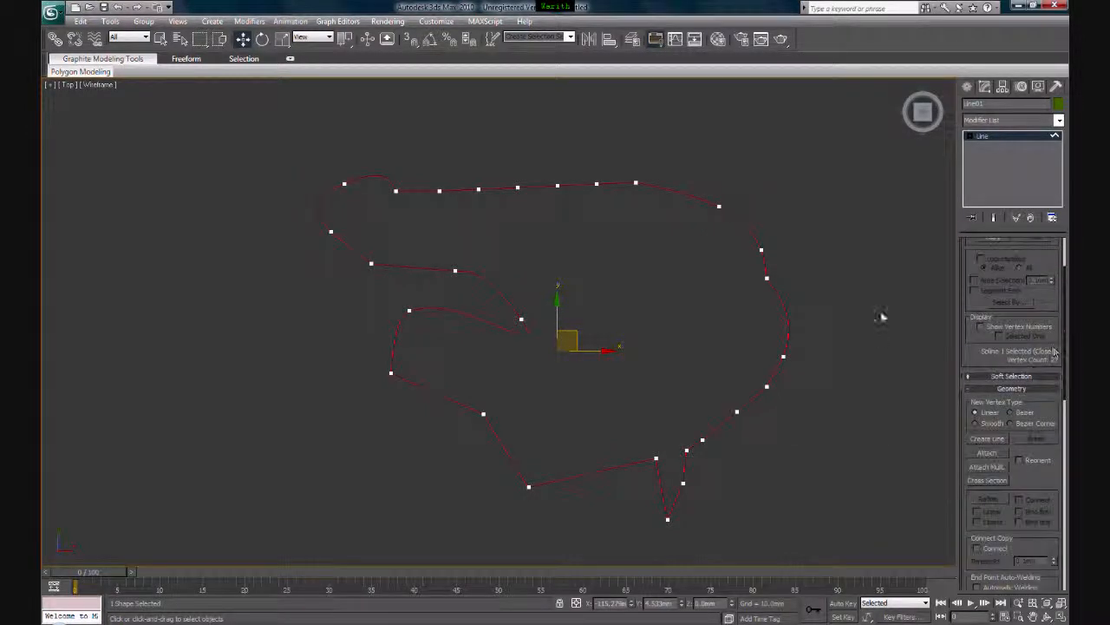
pyautogui.scroll(3, 1066, 382)
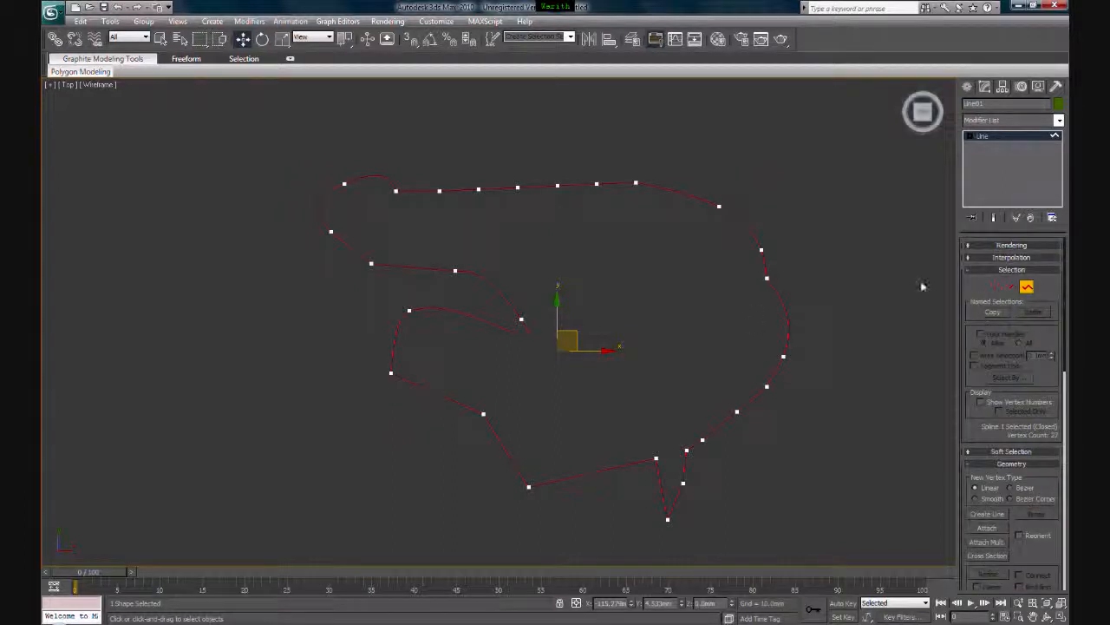
pyautogui.click(997, 288)
pyautogui.scroll(-2, 660, 316)
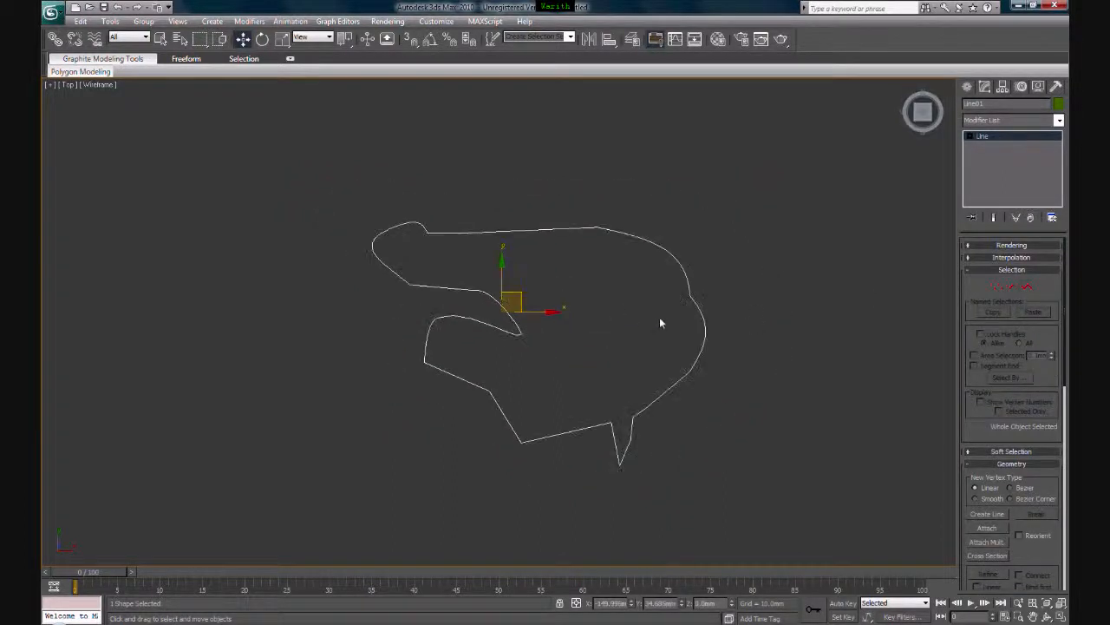
pyautogui.click(1059, 615)
pyautogui.moveTo(683, 405)
pyautogui.keyDown('alt'); pyautogui.mouseDown(button='middle')
pyautogui.moveTo(674, 397)
pyautogui.moveTo(702, 394)
pyautogui.moveTo(689, 403)
pyautogui.mouseUp(button='middle'); pyautogui.keyUp('alt')
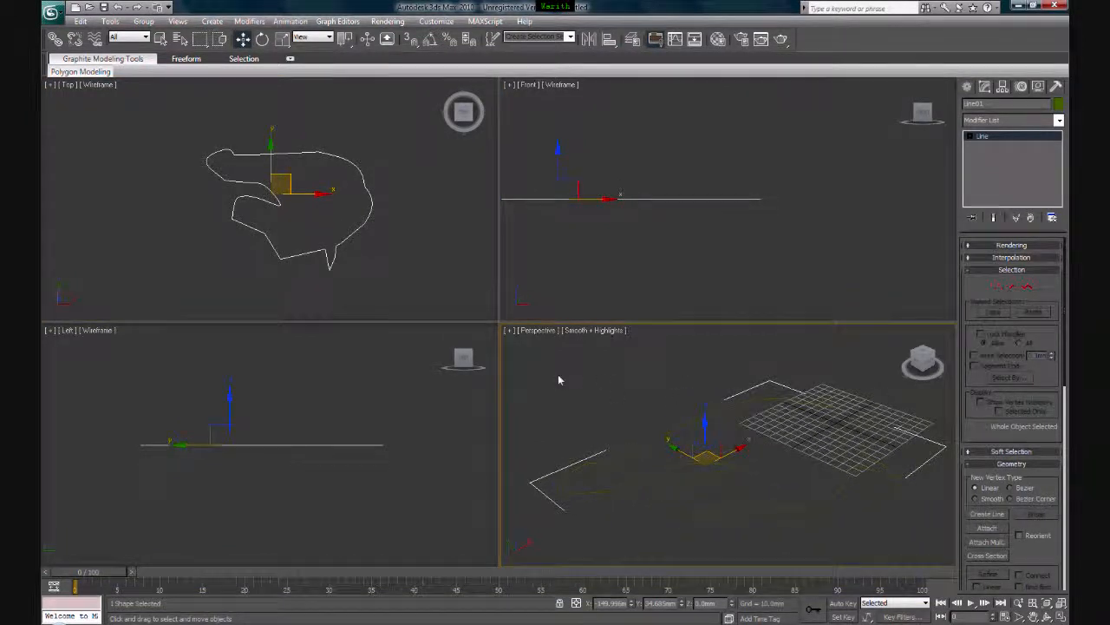
# Step: Save the scene to a .max file
pyautogui.hotkey('ctrl', 's')
pyautogui.click(611, 524)
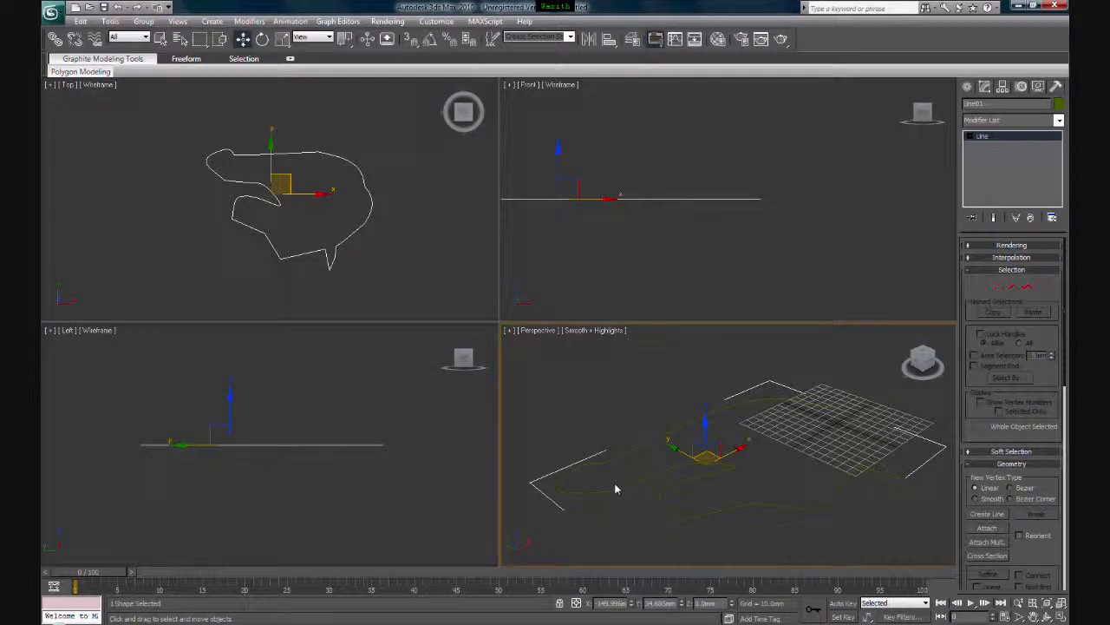
# Step: Apply an Extrude modifier to the closed line and raise its amount to about 66 mm
pyautogui.moveTo(686, 423); pyautogui.dragTo(574, 409, button='middle')
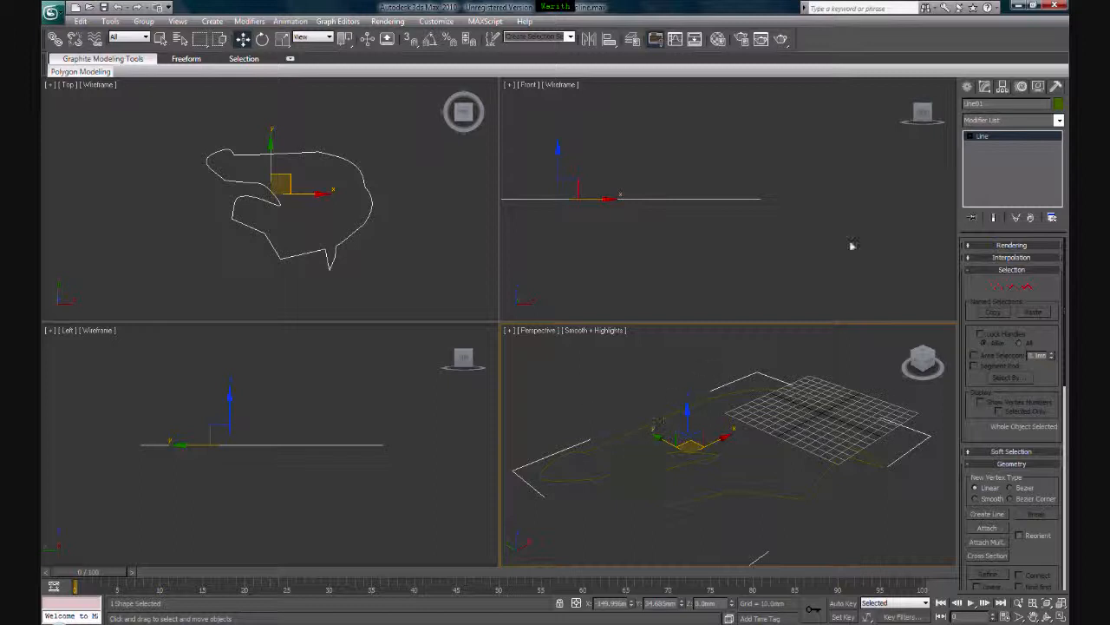
pyautogui.click(998, 121)
pyautogui.moveTo(1058, 174); pyautogui.dragTo(1058, 226)
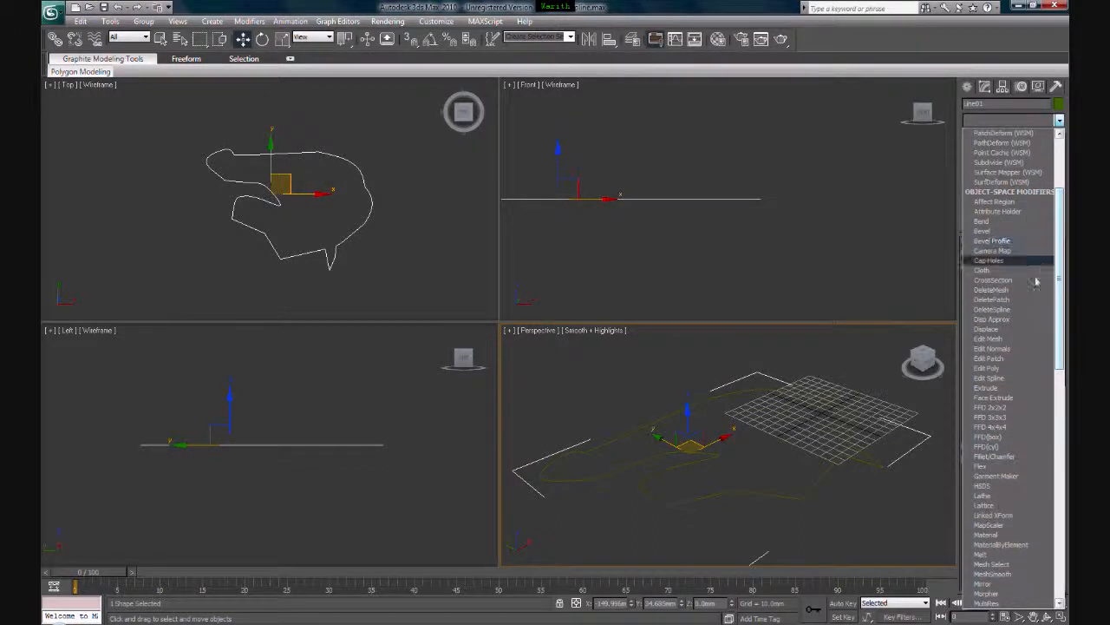
pyautogui.moveTo(1063, 283); pyautogui.dragTo(1052, 331)
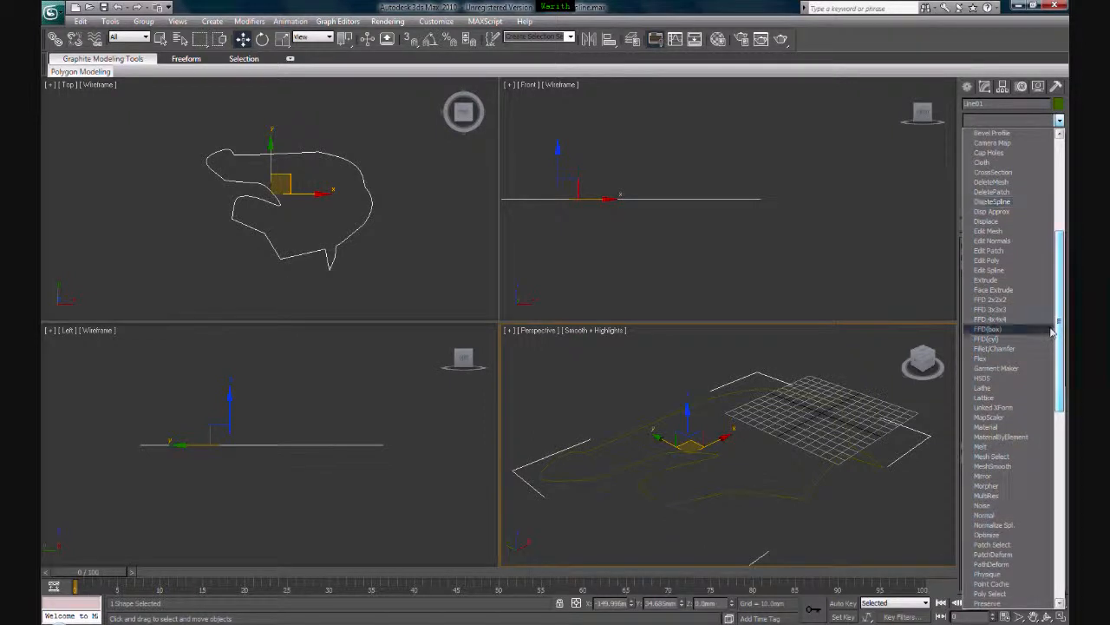
pyautogui.moveTo(1060, 359)
pyautogui.mouseDown()
pyautogui.moveTo(1056, 396)
pyautogui.moveTo(1056, 376)
pyautogui.mouseUp()
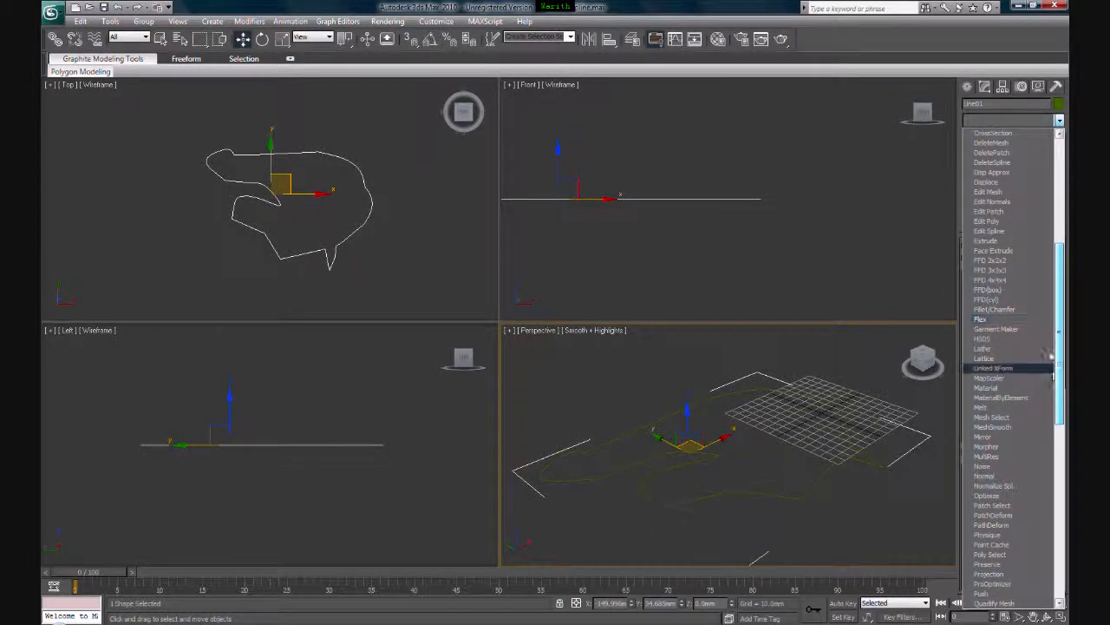
pyautogui.click(989, 241)
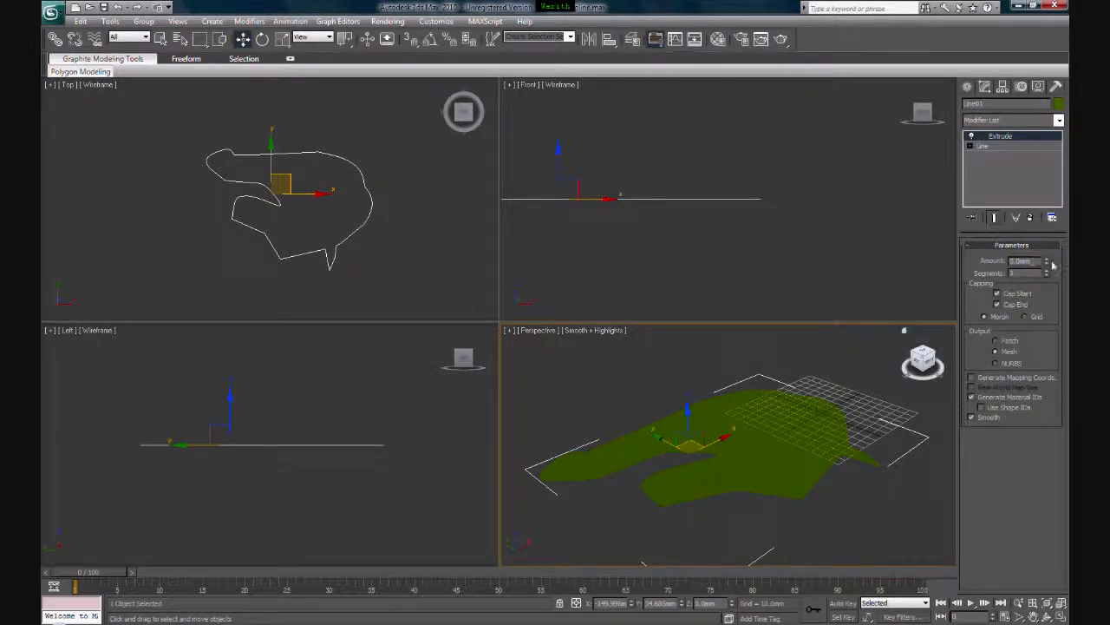
pyautogui.moveTo(1048, 261); pyautogui.dragTo(1035, 178)
pyautogui.moveTo(743, 395); pyautogui.dragTo(771, 431, button='middle')
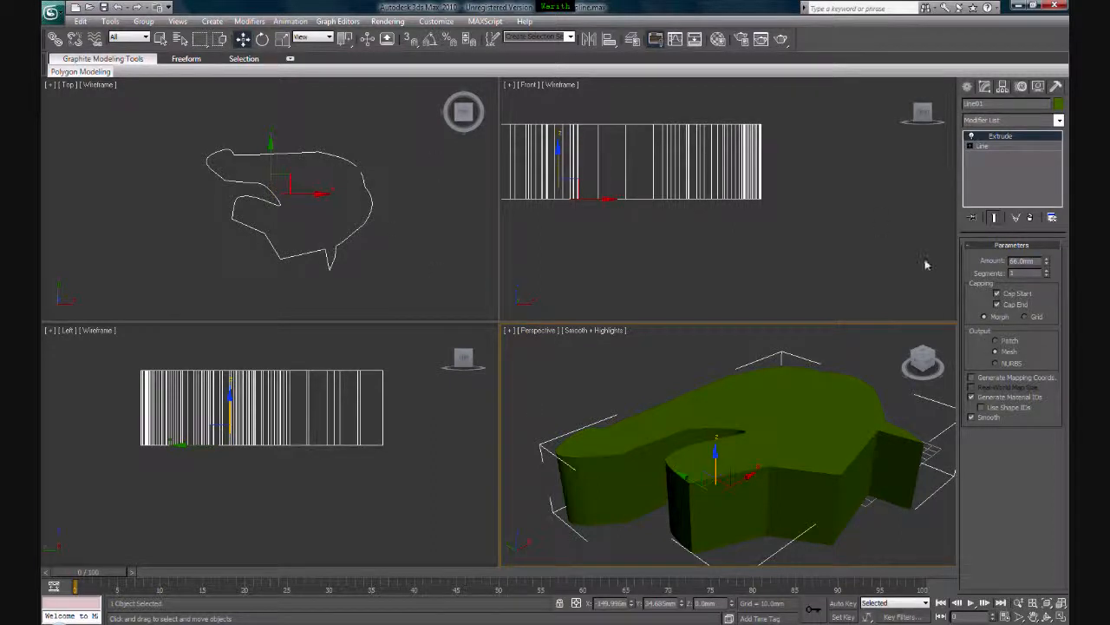
# Step: Turn off the end and start caps of the extrusion and orbit around the open walls to inspect them
pyautogui.click(997, 304)
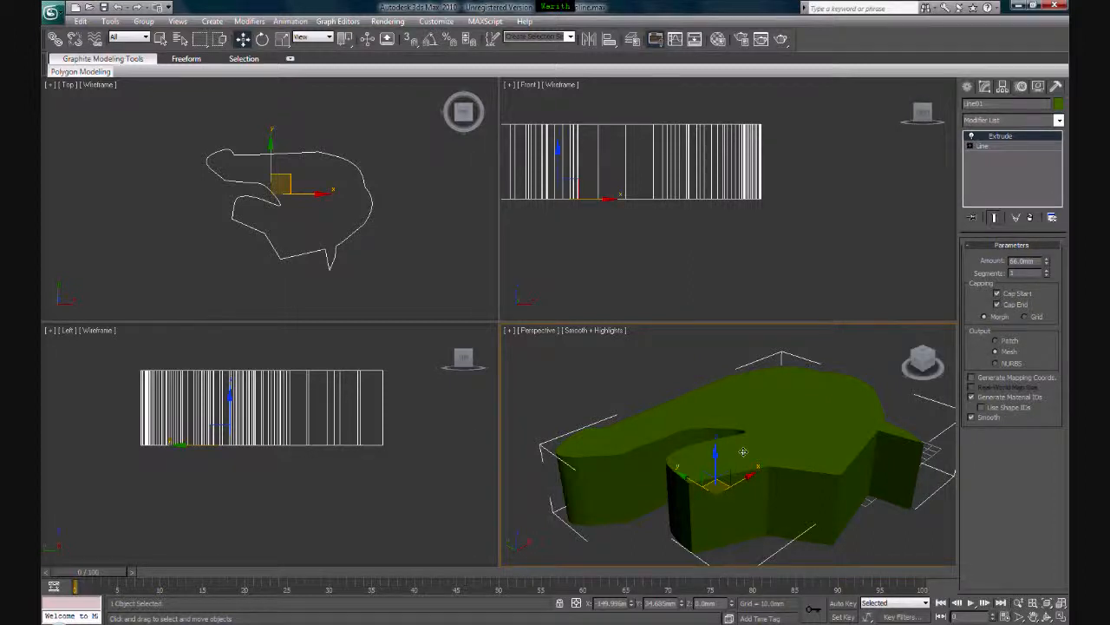
pyautogui.click(996, 305)
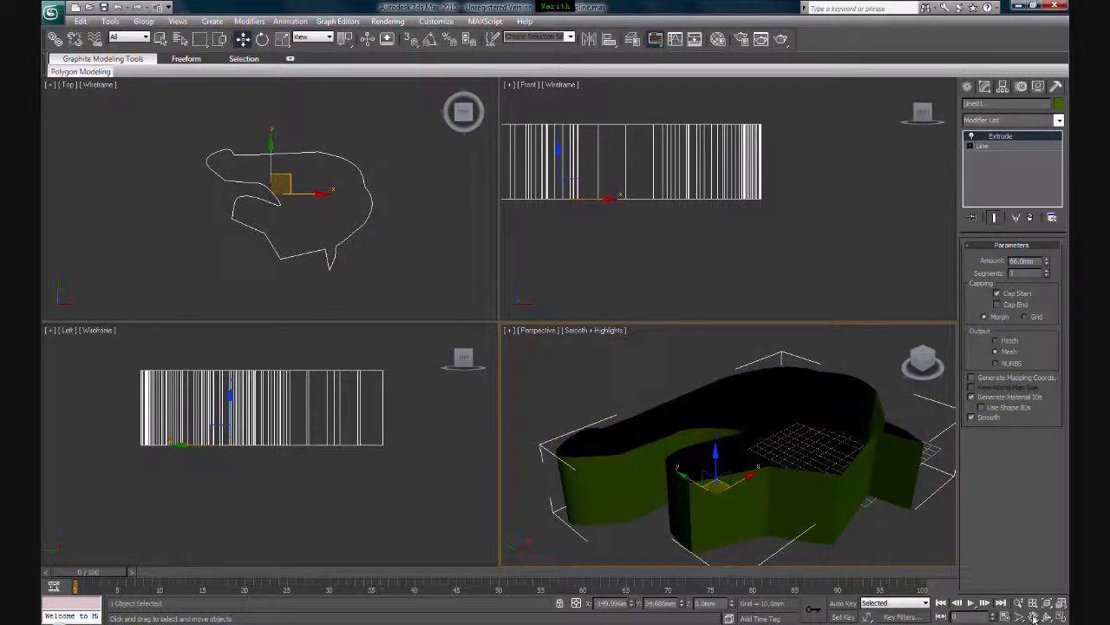
pyautogui.moveTo(924, 367); pyautogui.dragTo(920, 388)
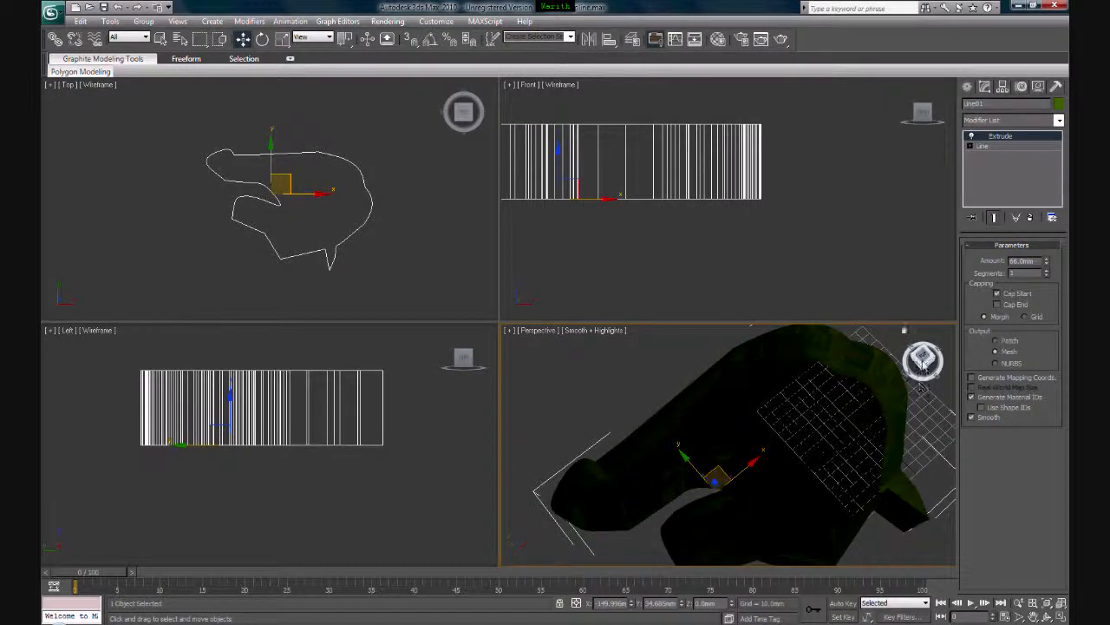
pyautogui.click(995, 295)
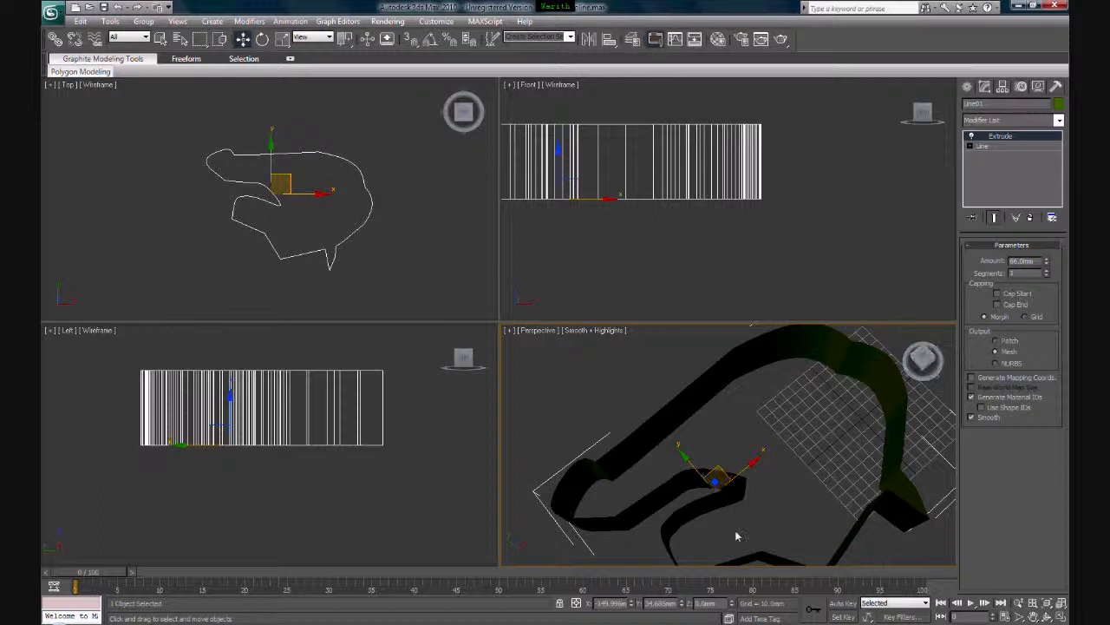
pyautogui.moveTo(921, 365); pyautogui.dragTo(787, 416)
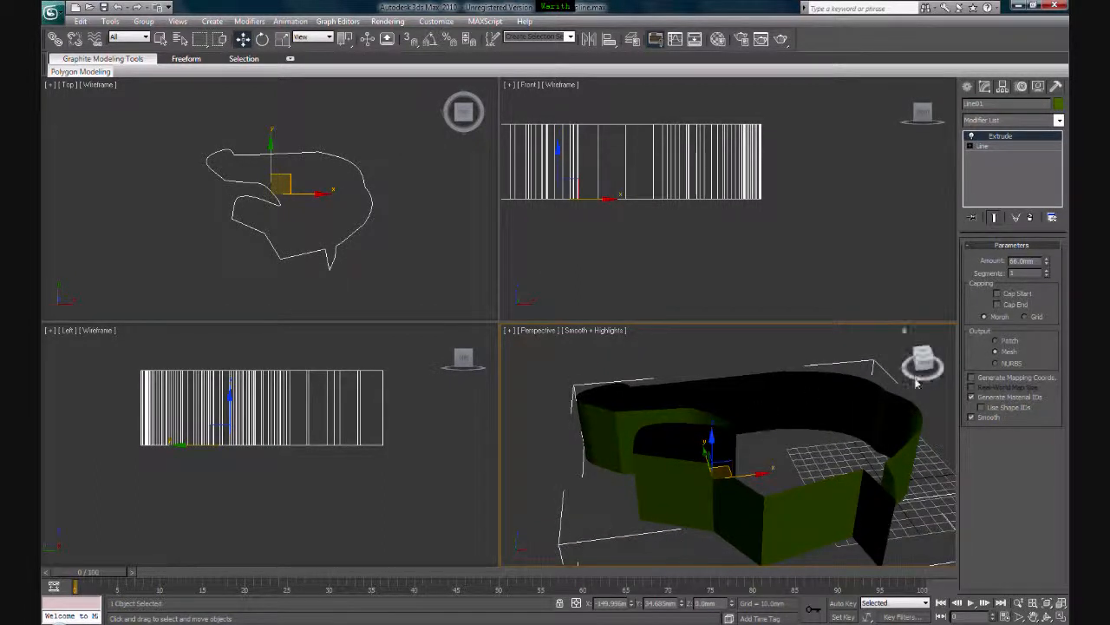
pyautogui.moveTo(925, 359)
pyautogui.mouseDown()
pyautogui.moveTo(925, 373)
pyautogui.moveTo(940, 371)
pyautogui.mouseUp()
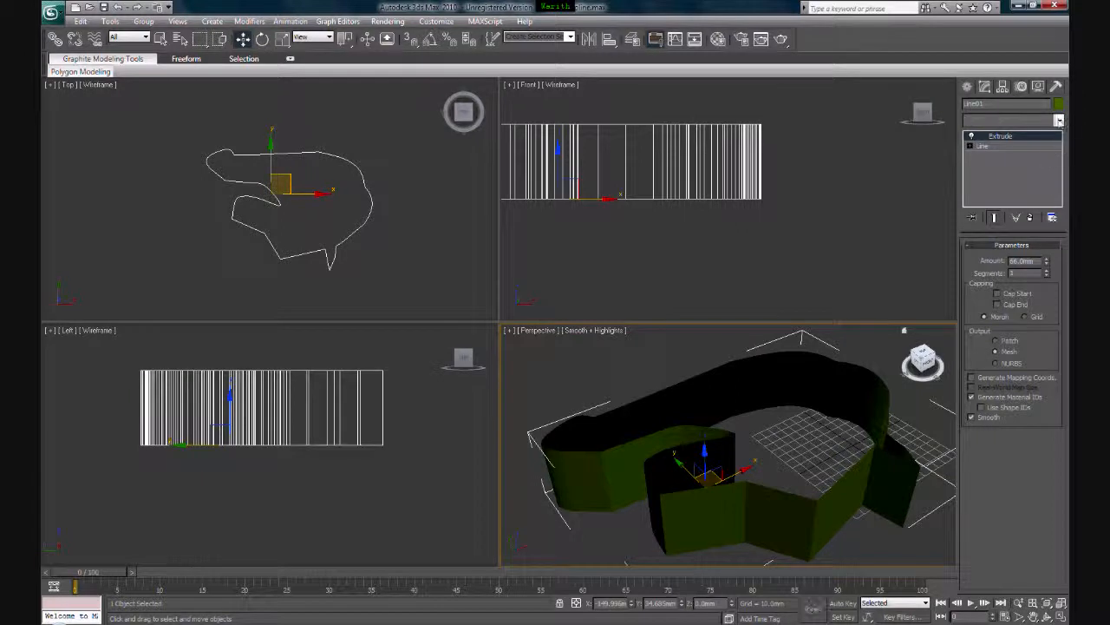
# Step: Try a Shell modifier with an outer amount of about 3 mm on the uncapped extrusion, and remove it from the stack
pyautogui.click(1059, 119)
pyautogui.scroll(-10, 1050, 448)
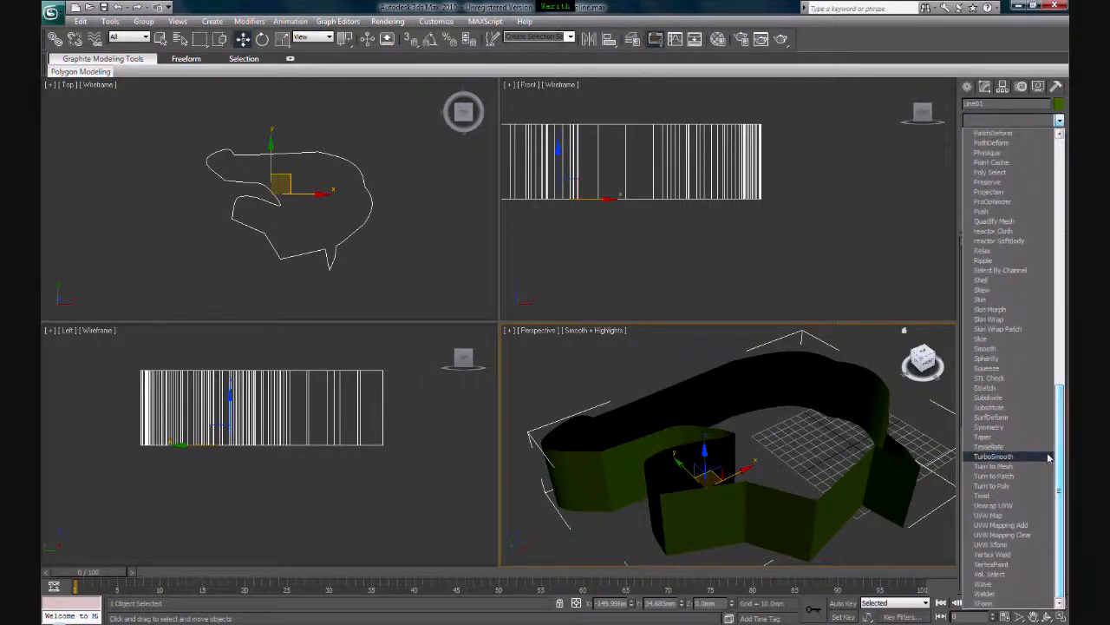
pyautogui.click(1013, 280)
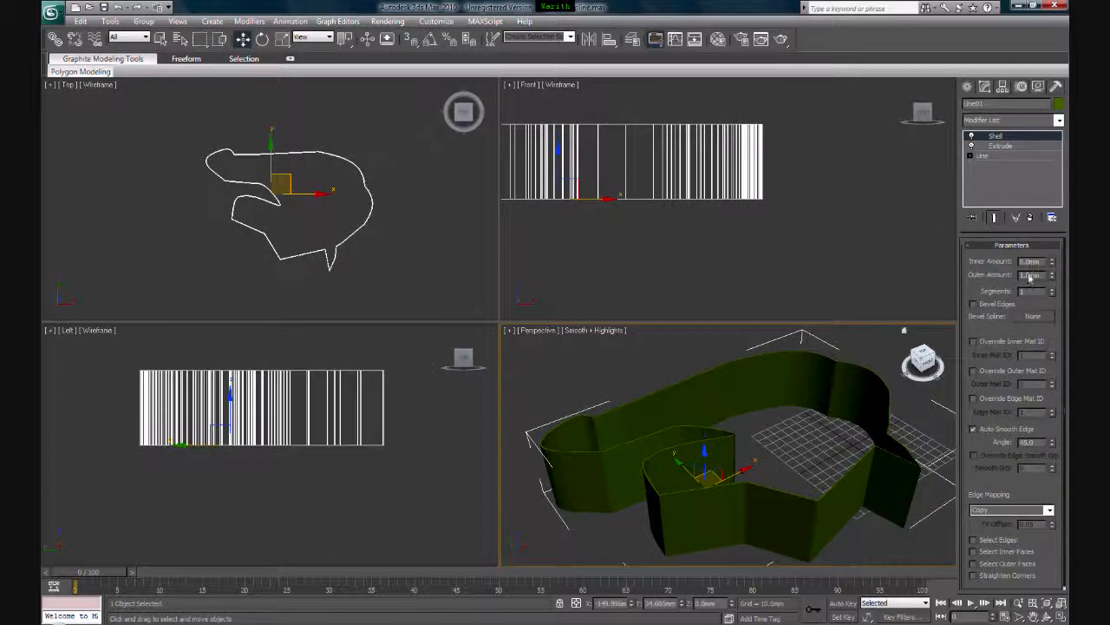
pyautogui.moveTo(1054, 276); pyautogui.dragTo(1054, 239)
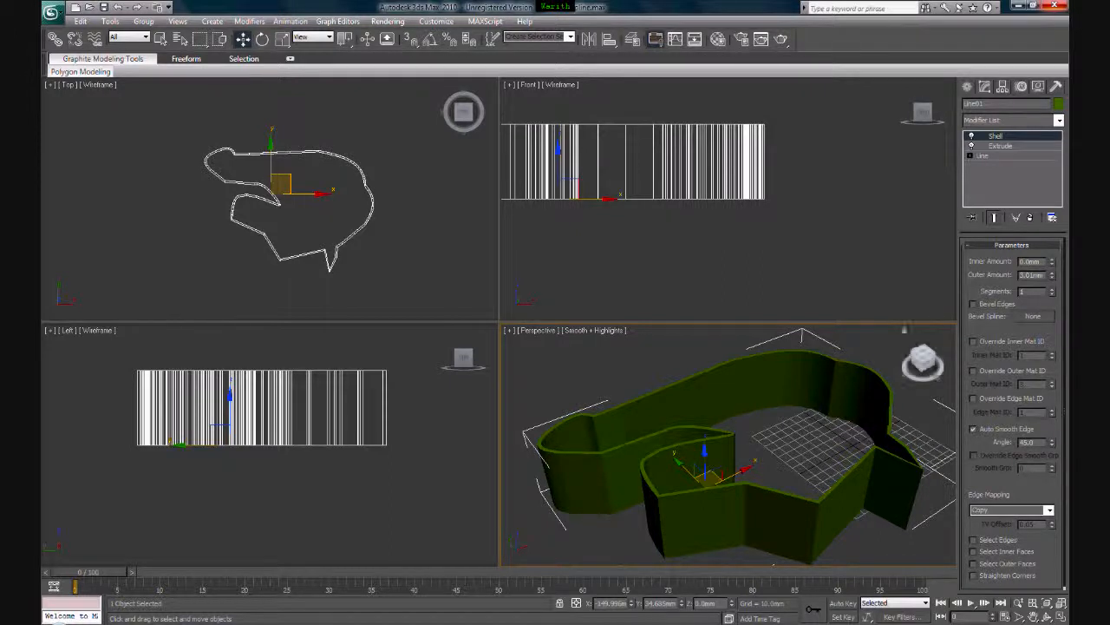
pyautogui.click(1032, 218)
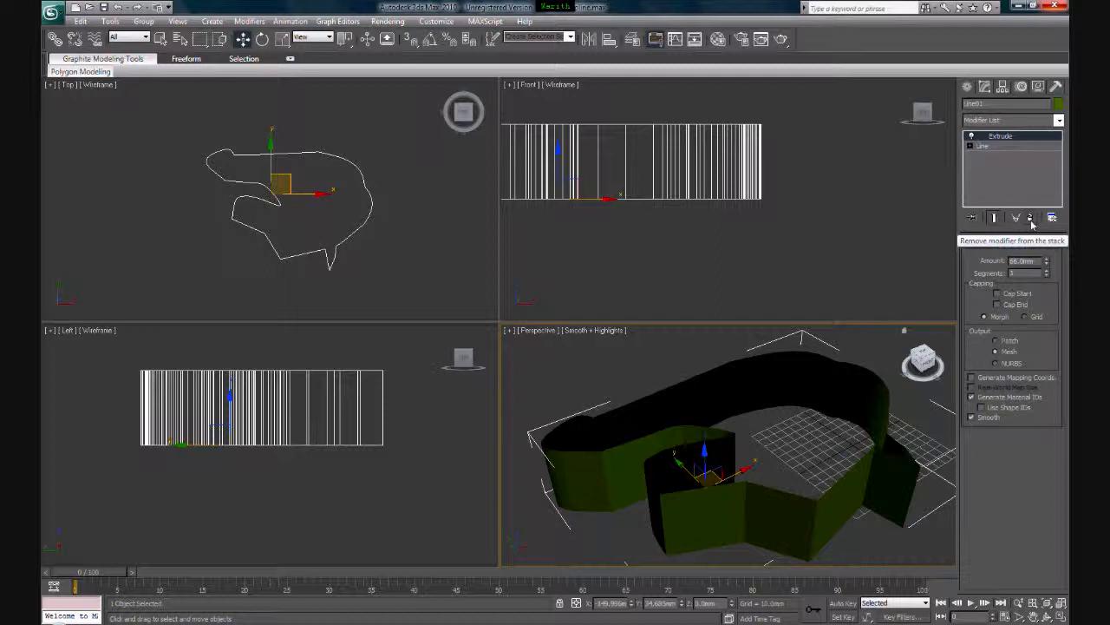
# Step: Turn the start and end caps of the extrusion back on
pyautogui.click(1015, 295)
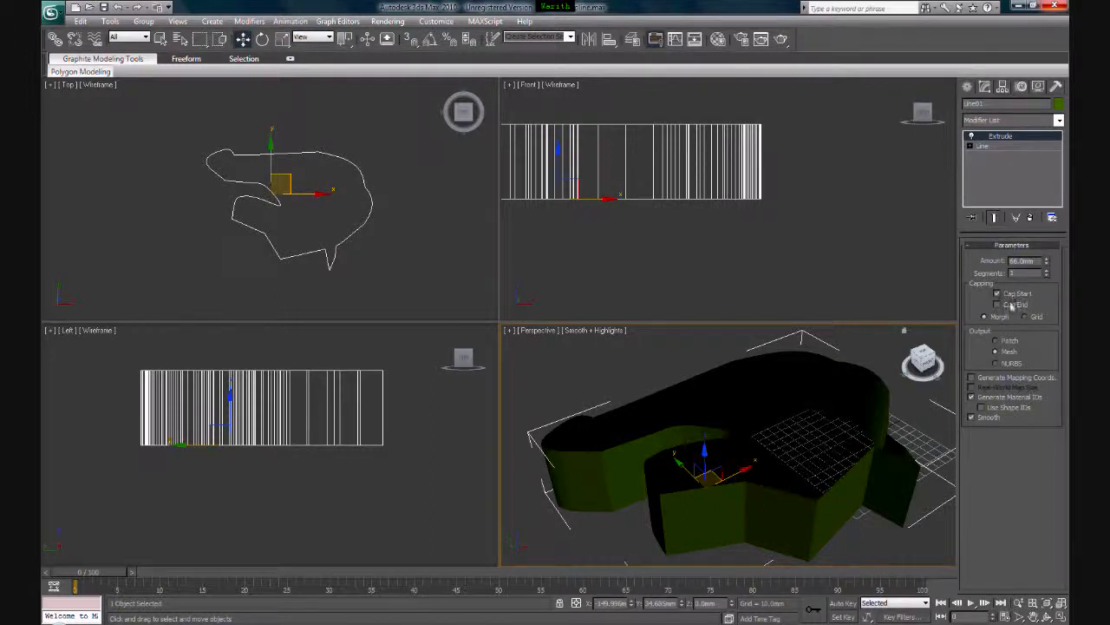
pyautogui.click(1012, 305)
pyautogui.scroll(-5, 776, 426)
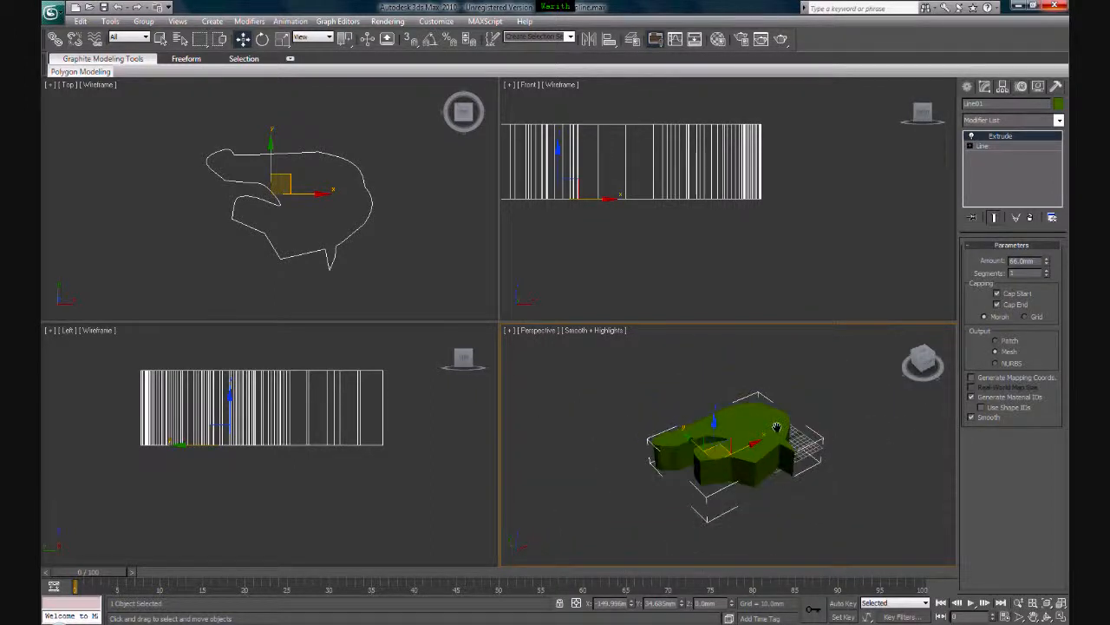
pyautogui.scroll(3, 777, 427)
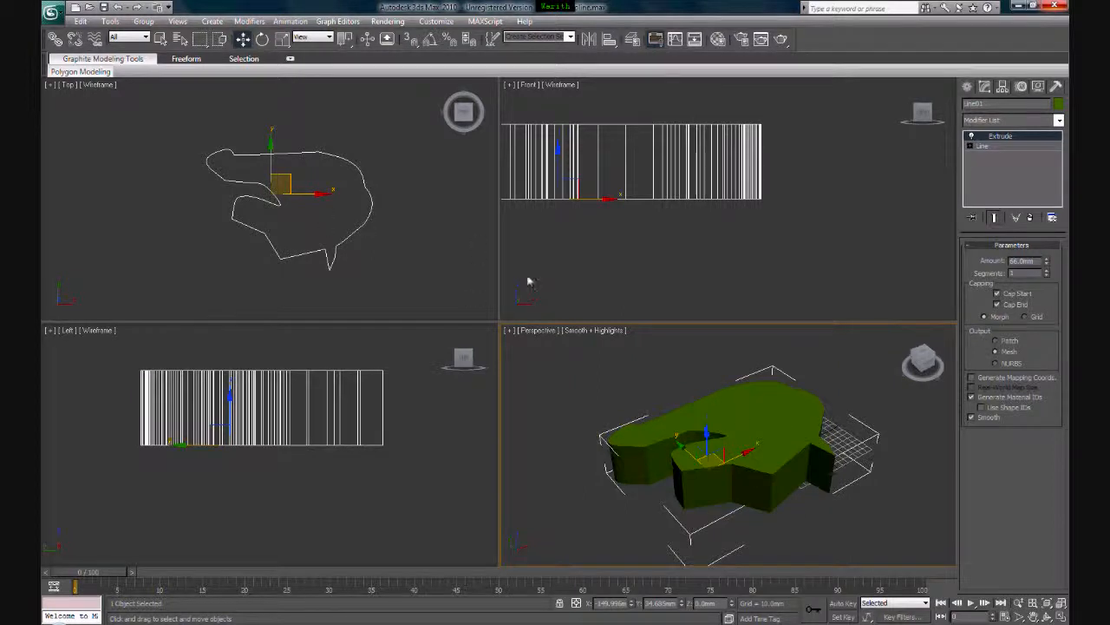
# Step: Draw a long, thin closed rectangle with the Line tool in the Top view, beside the extruded shape
pyautogui.click(968, 87)
pyautogui.click(989, 174)
pyautogui.moveTo(439, 228); pyautogui.dragTo(357, 232, button='middle')
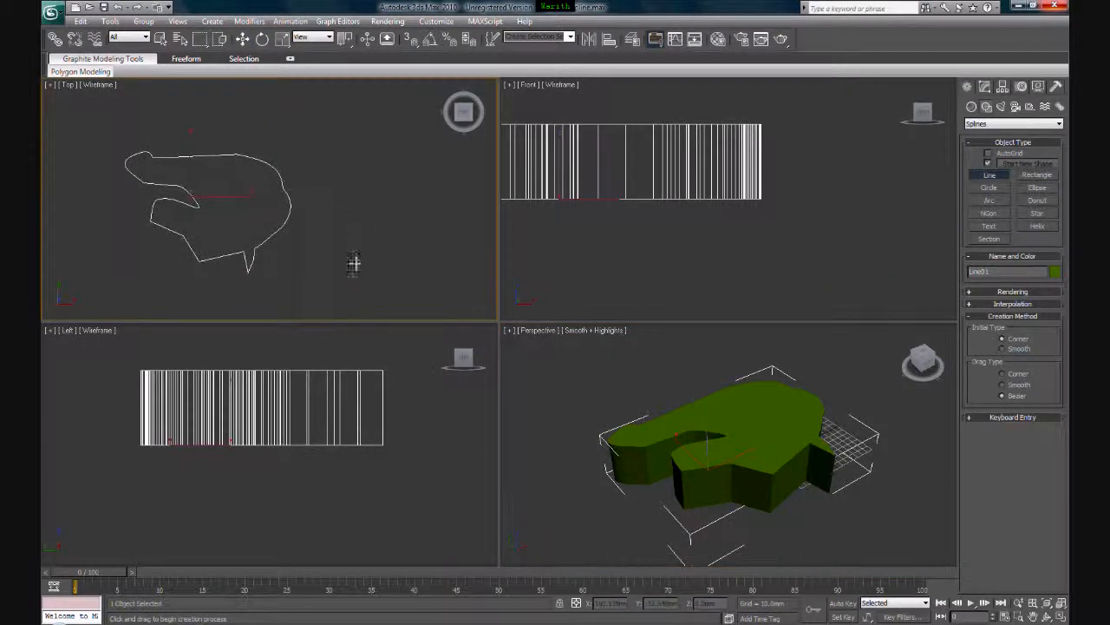
pyautogui.moveTo(382, 244); pyautogui.dragTo(322, 240, button='middle')
pyautogui.click(335, 265)
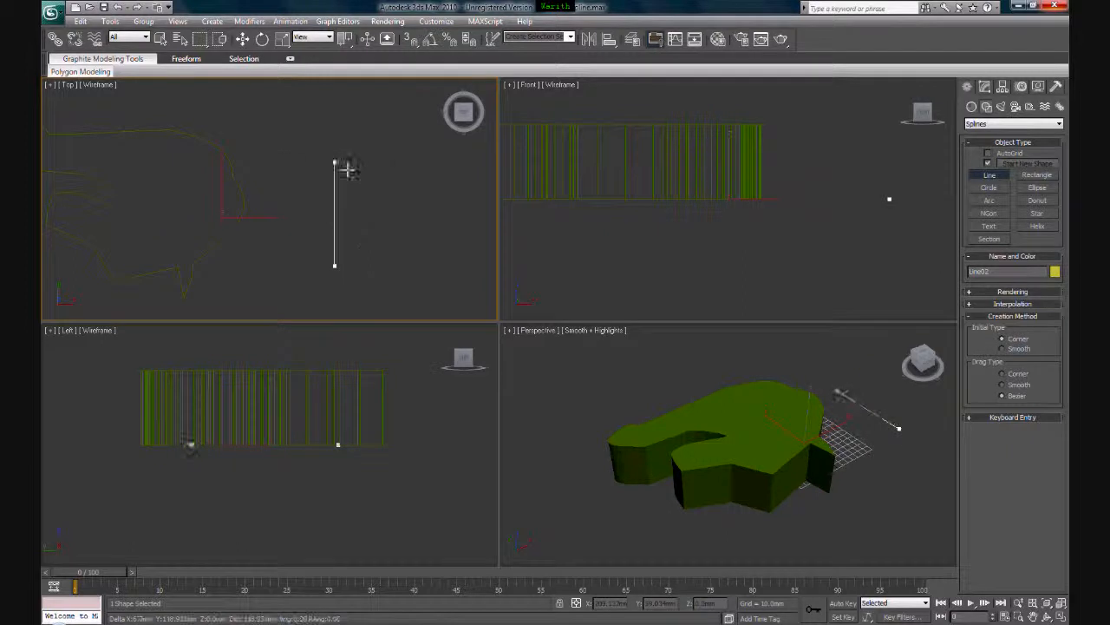
pyautogui.click(338, 113)
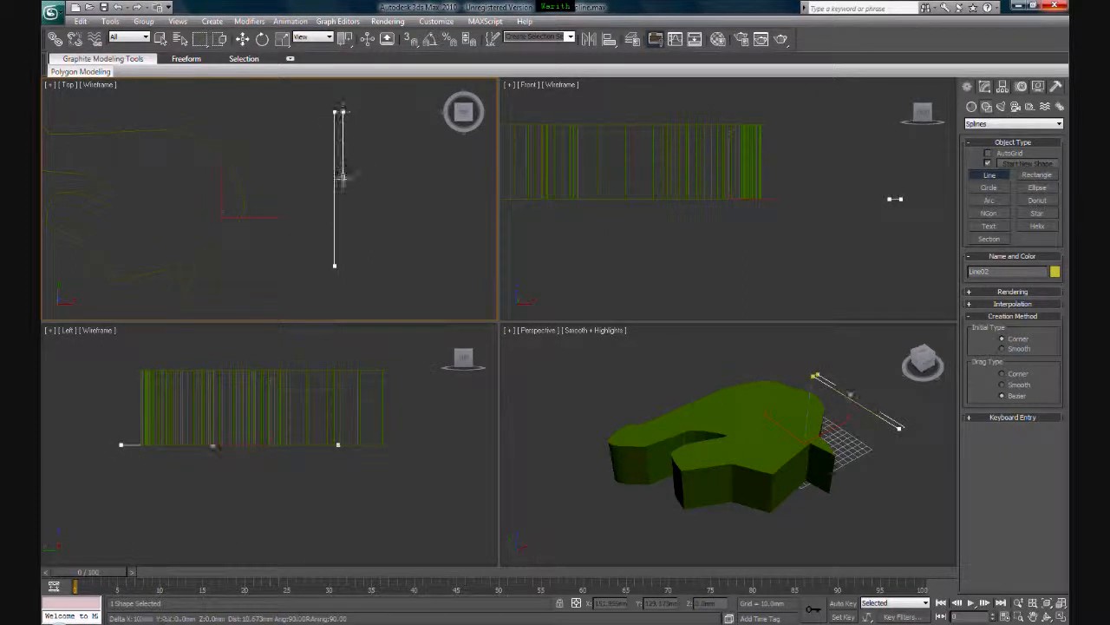
pyautogui.click(338, 265)
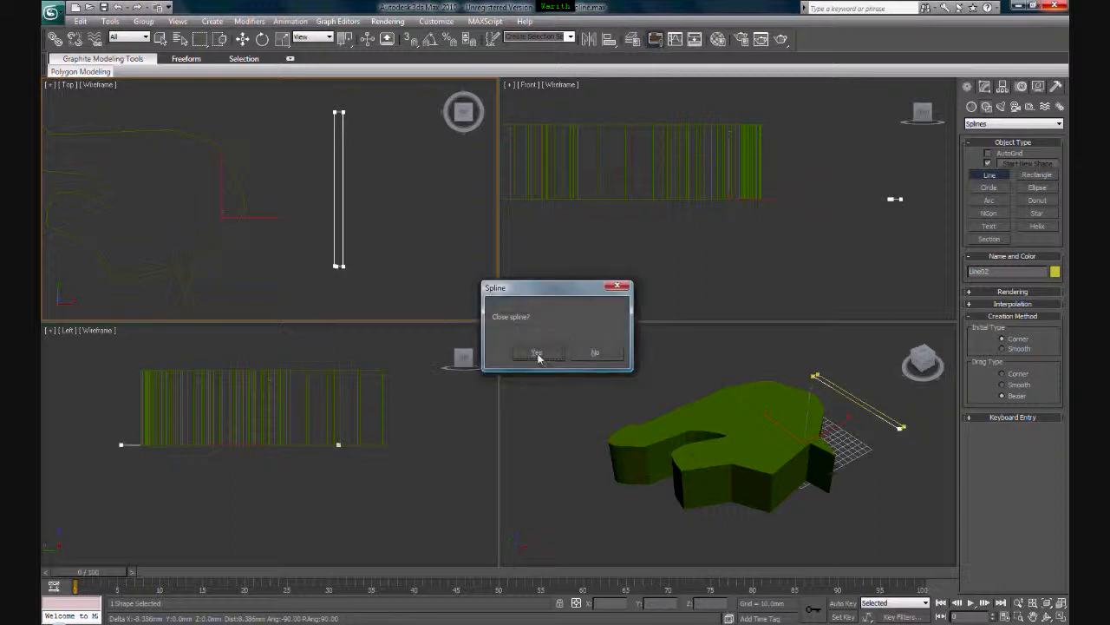
pyautogui.click(538, 354)
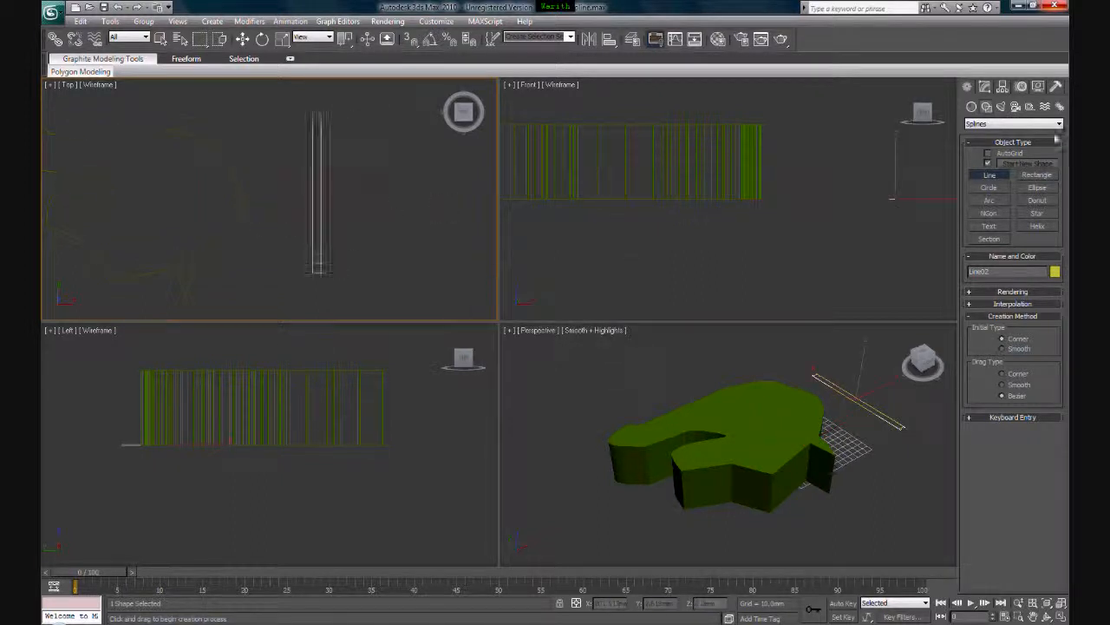
# Step: Apply an Extrude modifier to the thin rectangle and raise its amount to 84 mm to form a wall
pyautogui.click(987, 90)
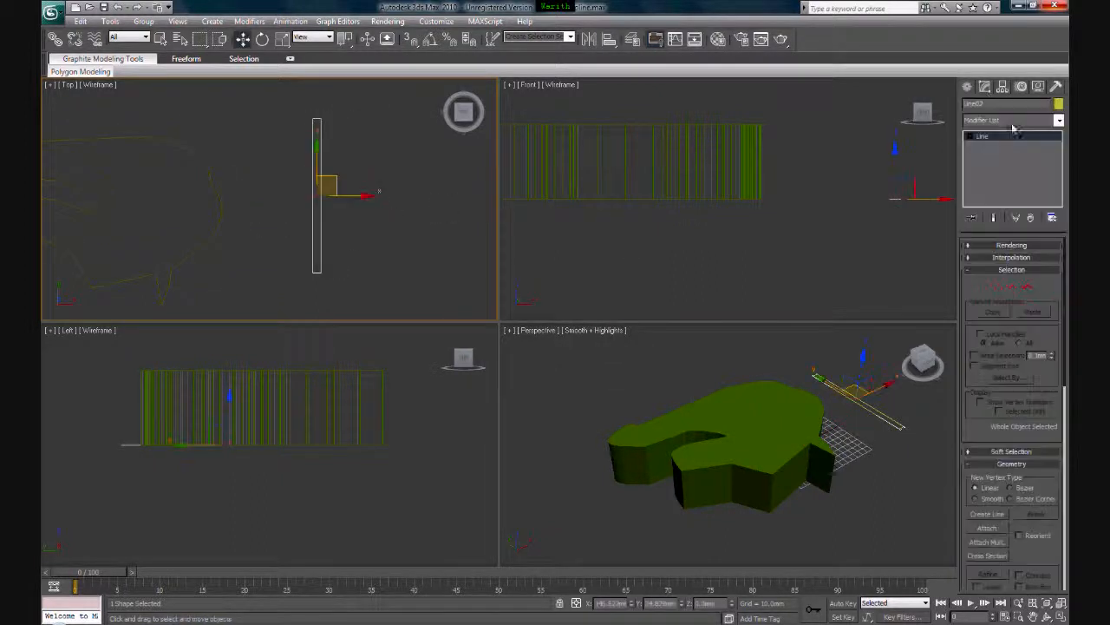
pyautogui.click(1058, 123)
pyautogui.scroll(-5, 1049, 252)
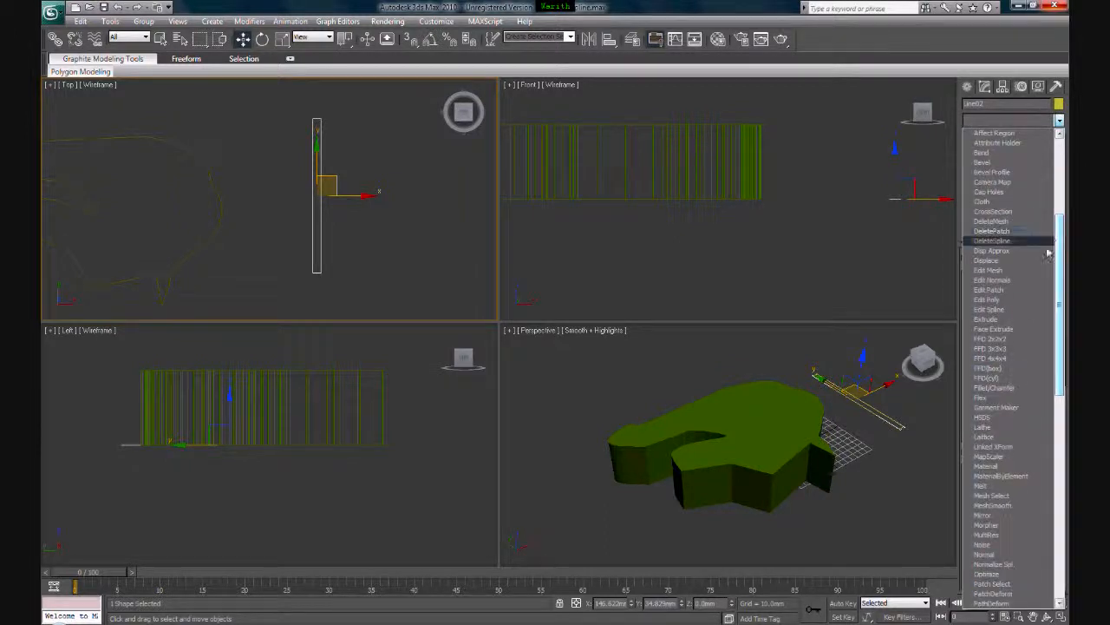
pyautogui.click(1028, 324)
pyautogui.moveTo(1047, 267); pyautogui.dragTo(1041, 249)
pyautogui.moveTo(831, 425); pyautogui.dragTo(766, 468, button='middle')
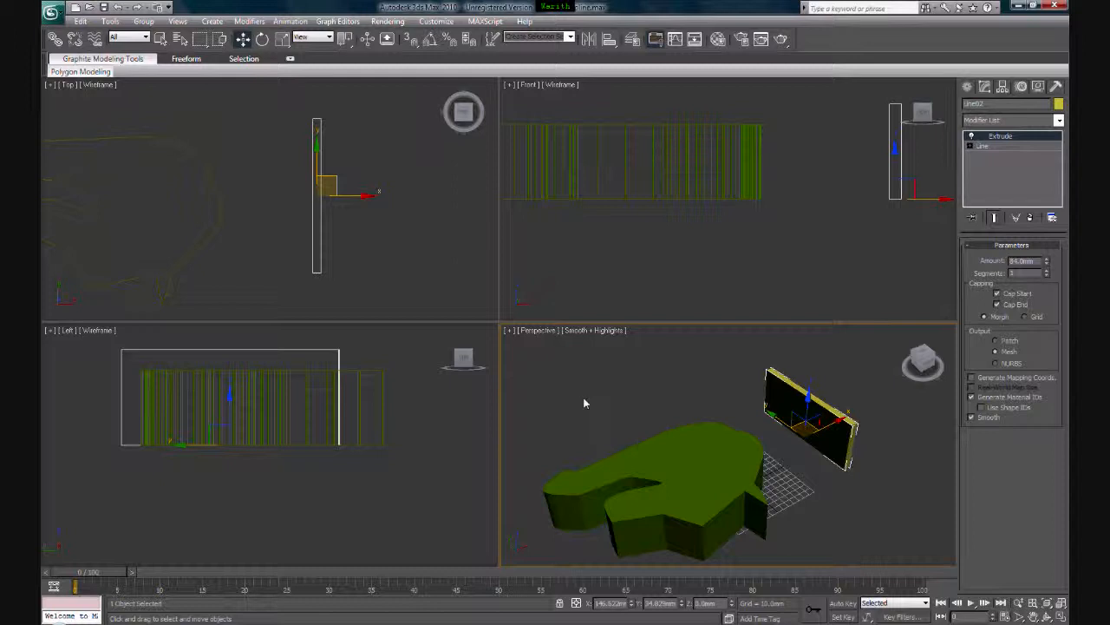
pyautogui.moveTo(770, 410); pyautogui.dragTo(791, 412, button='middle')
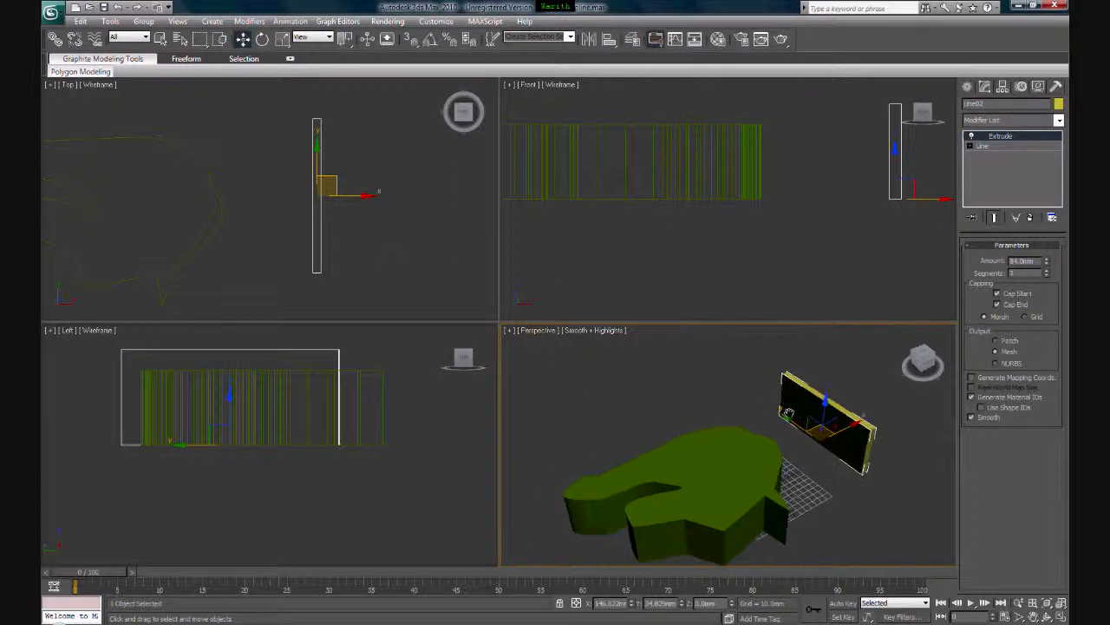
# Step: Delete the extruded wall and the original extruded shape to empty the scene
pyautogui.press('Delete')
pyautogui.click(385, 231)
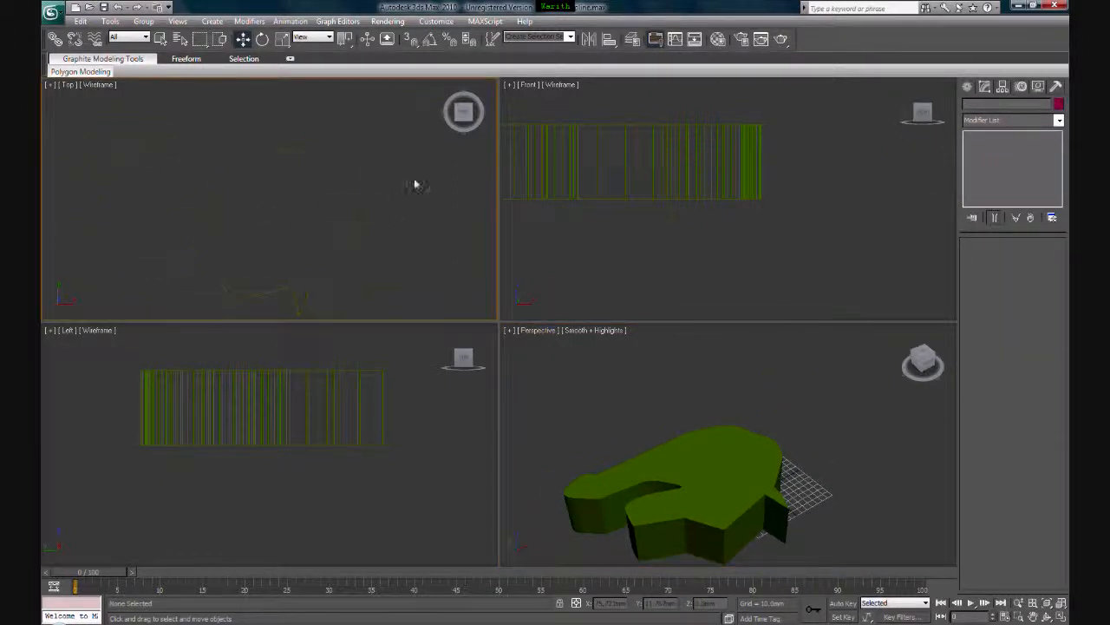
pyautogui.moveTo(364, 196); pyautogui.dragTo(273, 246)
pyautogui.press('Delete')
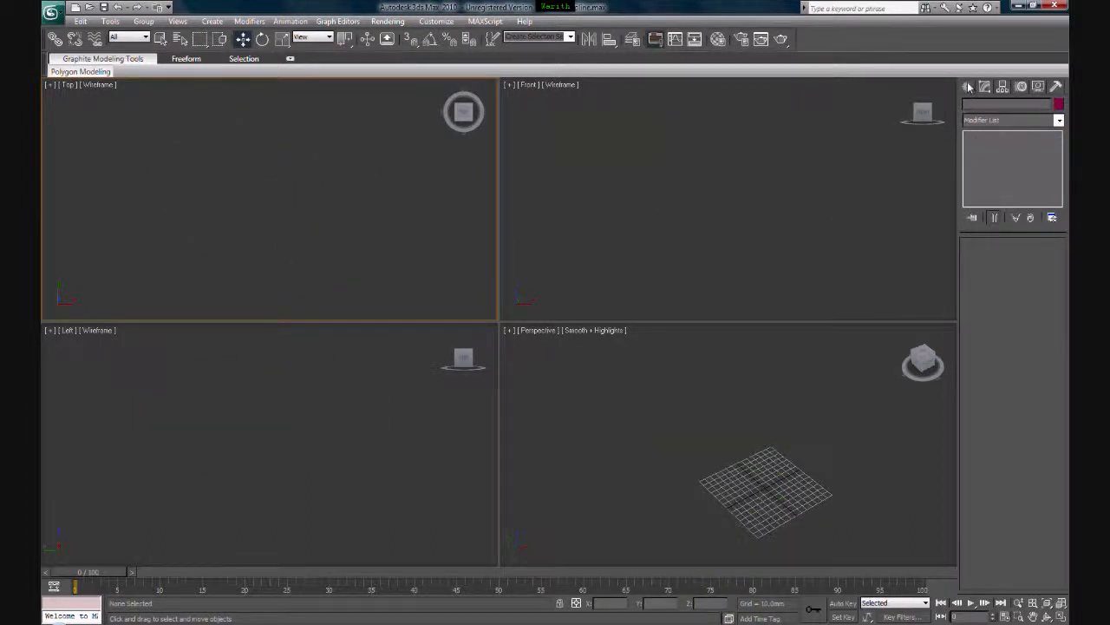
# Step: Draw an open, roughly pentagonal line with six vertices in the Top view, leaving a gap between its ends
pyautogui.click(969, 87)
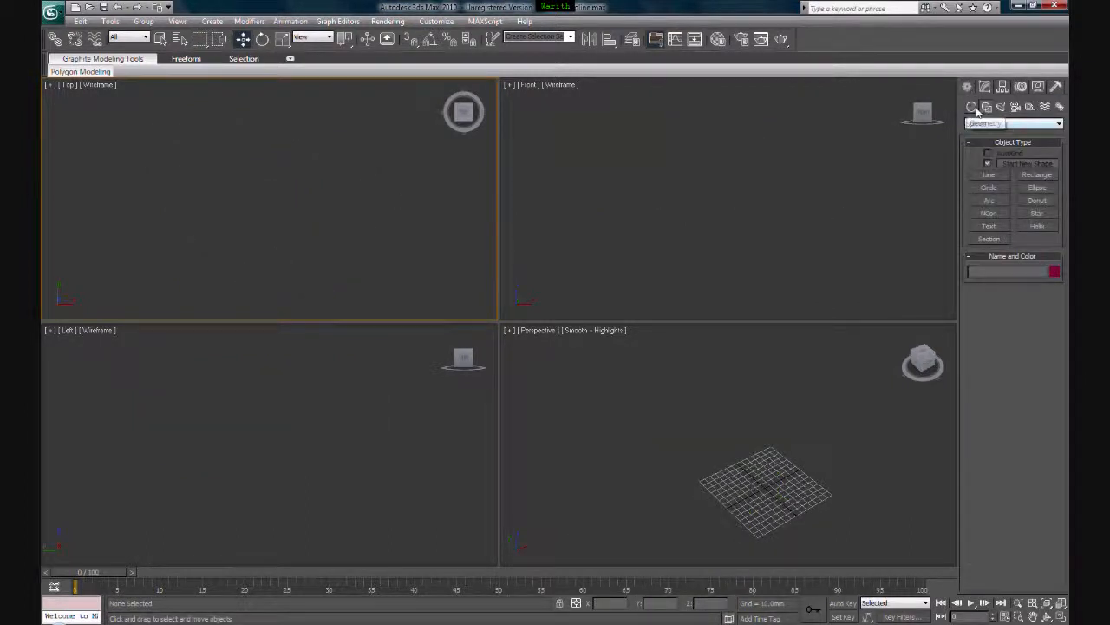
pyautogui.click(989, 175)
pyautogui.click(211, 208)
pyautogui.click(256, 114)
pyautogui.click(360, 135)
pyautogui.click(404, 222)
pyautogui.click(330, 275)
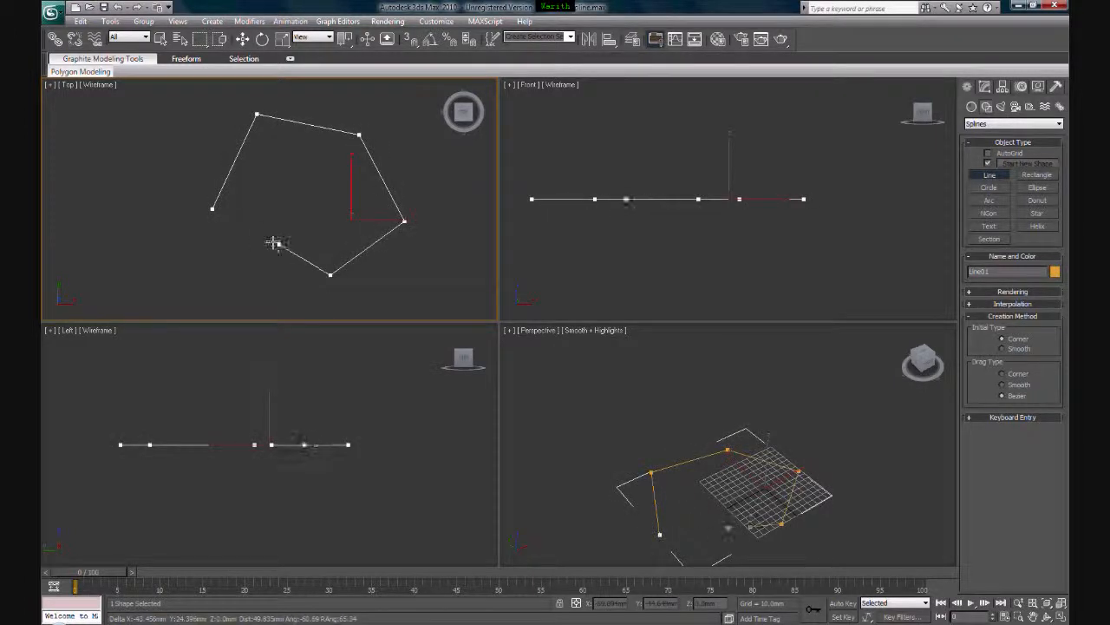
pyautogui.click(237, 226)
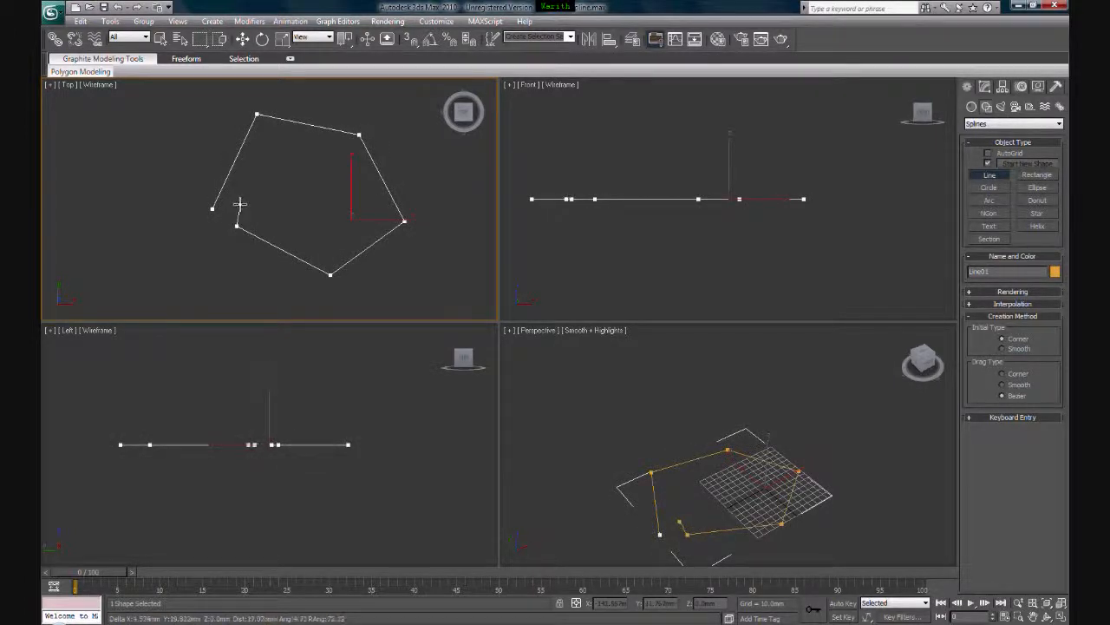
pyautogui.rightClick(239, 204)
# Step: Apply an Extrude modifier with a 66 mm amount to the open line and orbit to view its walls
pyautogui.keyDown('alt'); pyautogui.moveTo(729, 473); pyautogui.dragTo(691, 454, button='middle'); pyautogui.keyUp('alt')
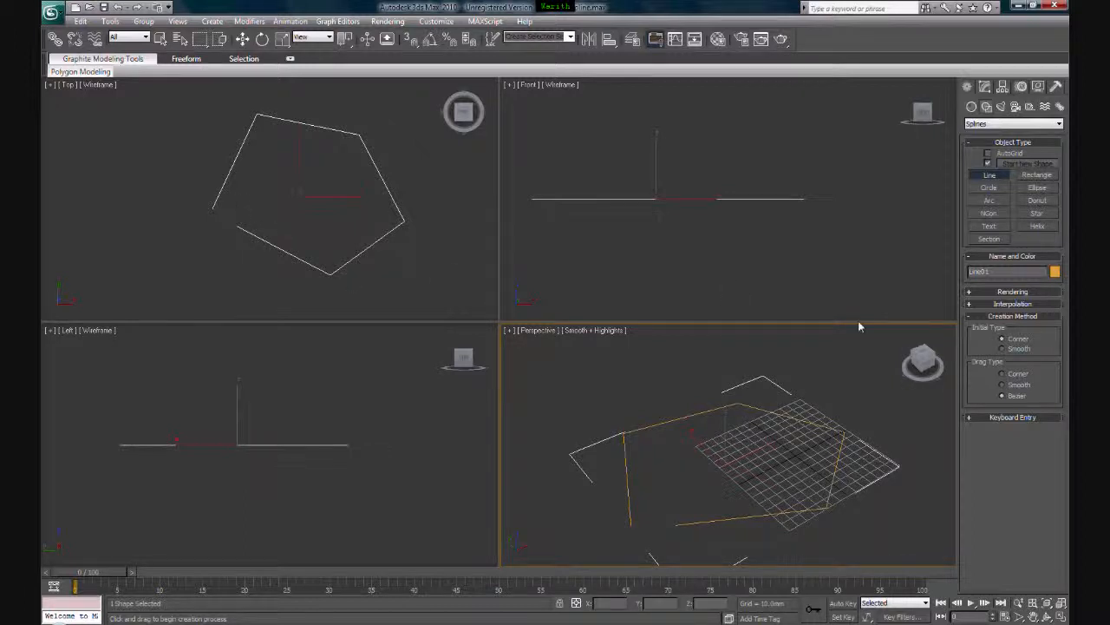
pyautogui.click(986, 91)
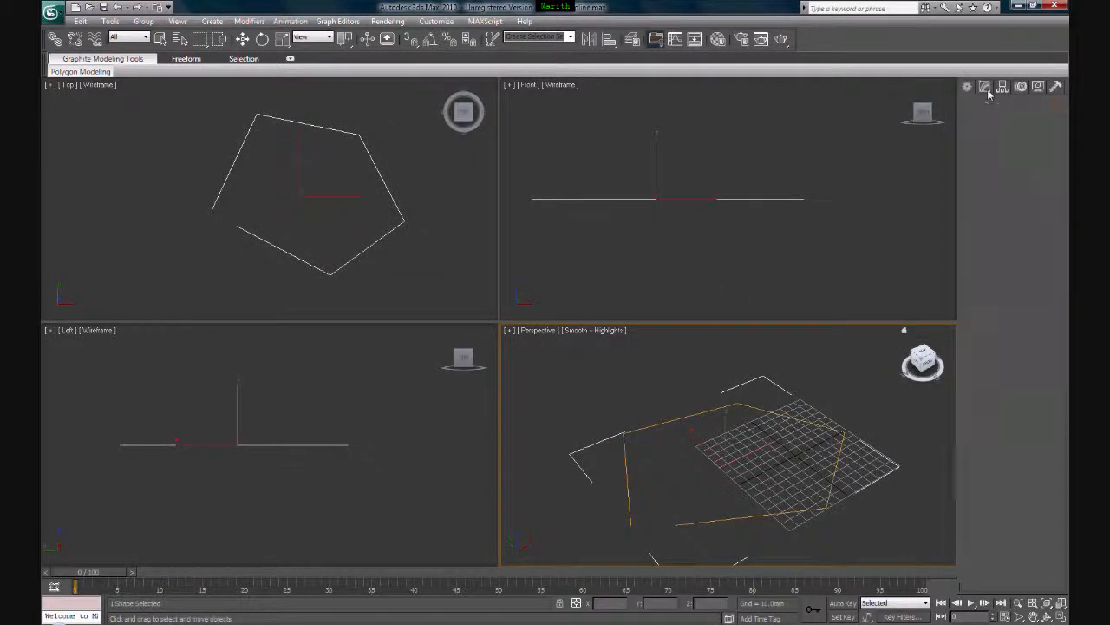
pyautogui.click(1026, 121)
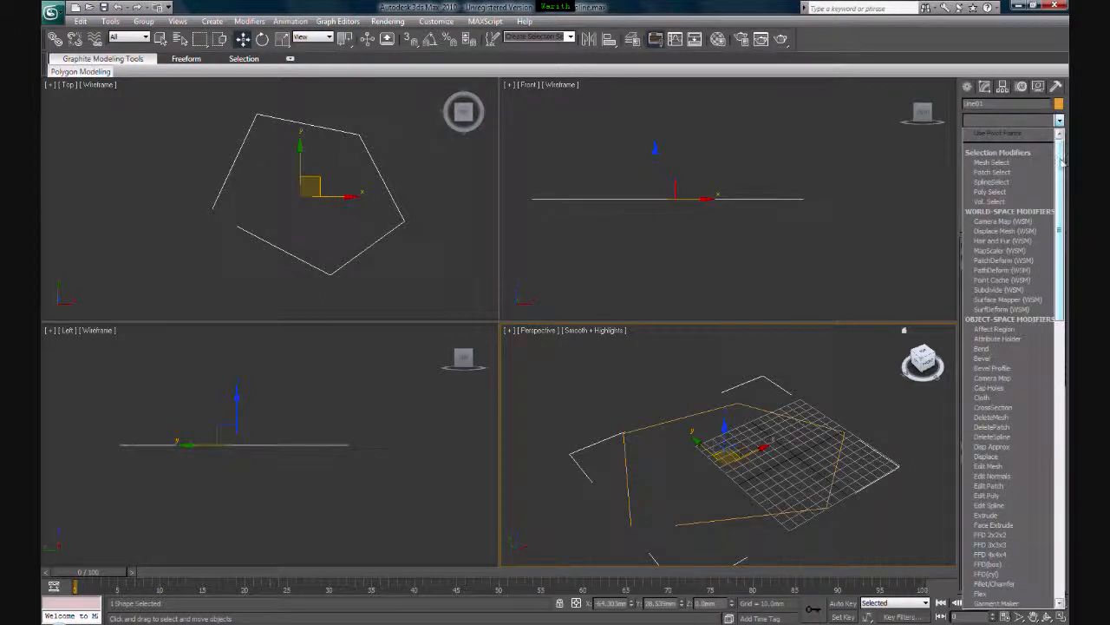
pyautogui.scroll(-7, 1032, 360)
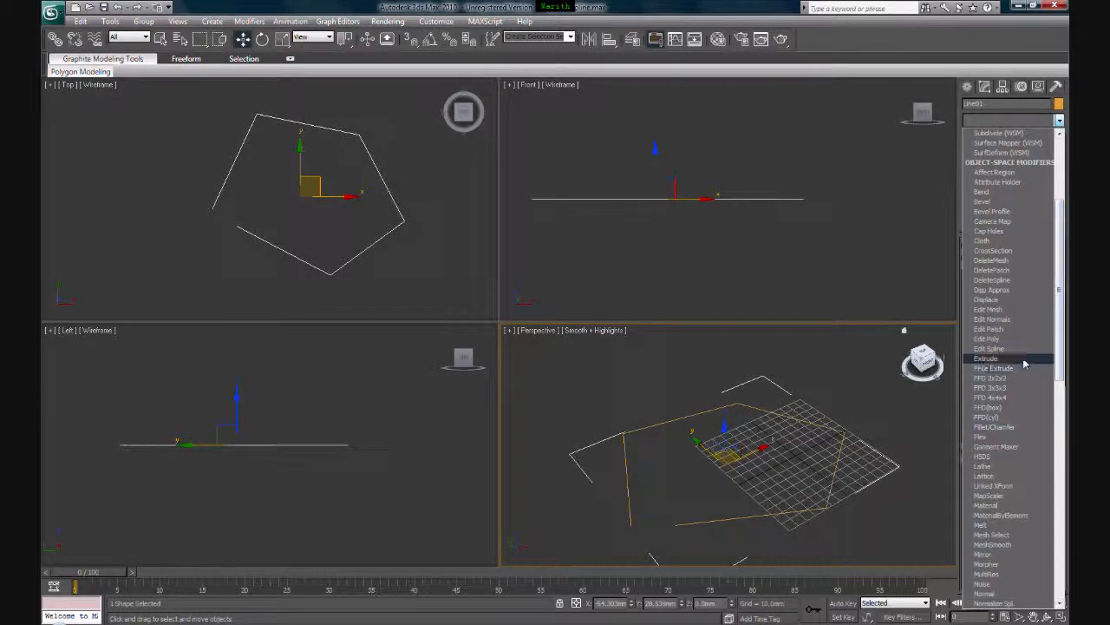
pyautogui.click(1024, 358)
pyautogui.moveTo(784, 432); pyautogui.dragTo(807, 451, button='middle')
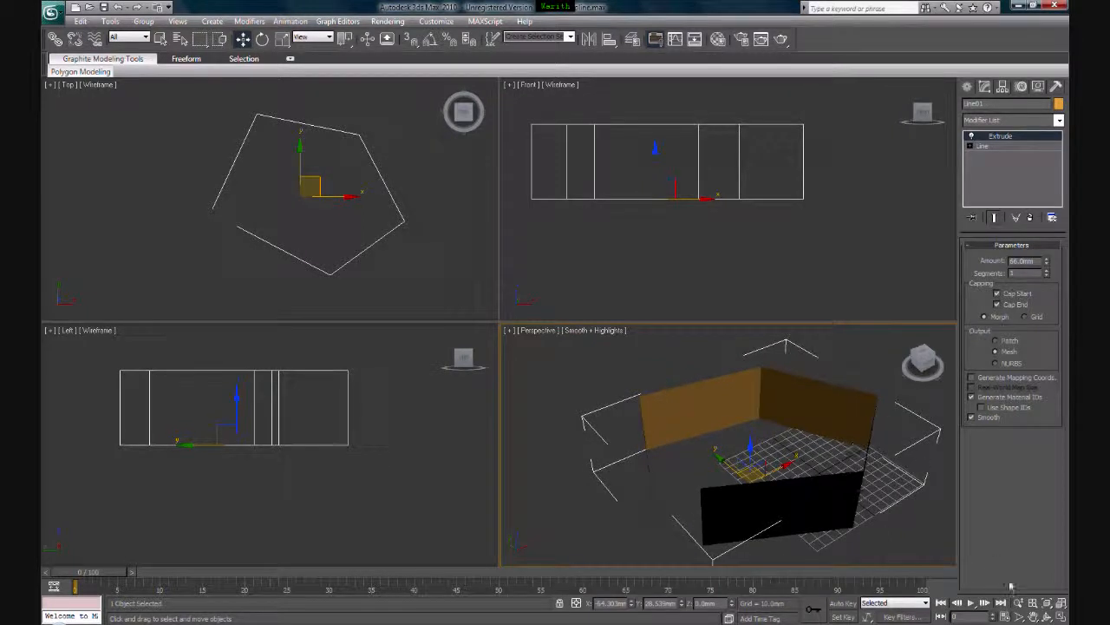
pyautogui.click(1047, 617)
pyautogui.moveTo(728, 434); pyautogui.dragTo(738, 458)
pyautogui.press('w')
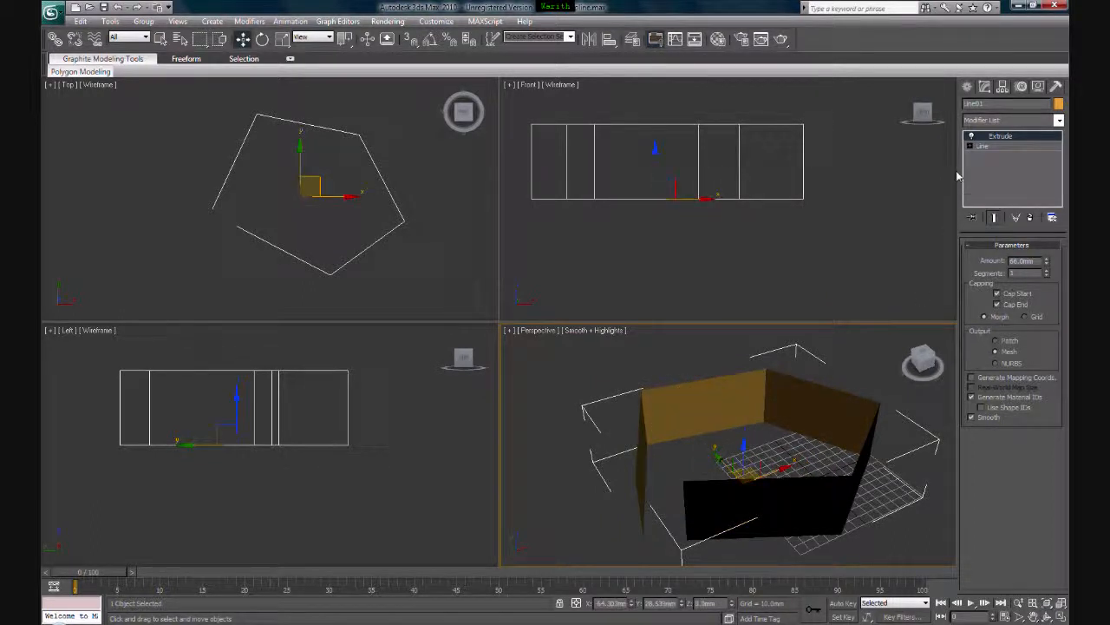
# Step: Enter the line's vertex level and move the last end vertex onto the first end vertex in the Top view
pyautogui.scroll(4, 347, 273)
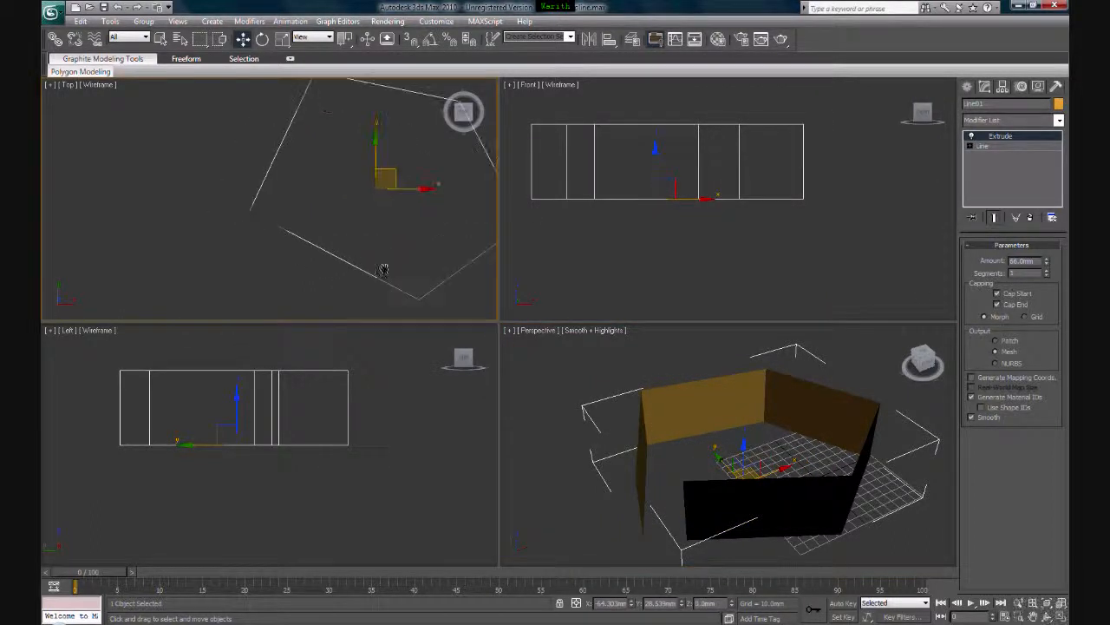
pyautogui.click(996, 147)
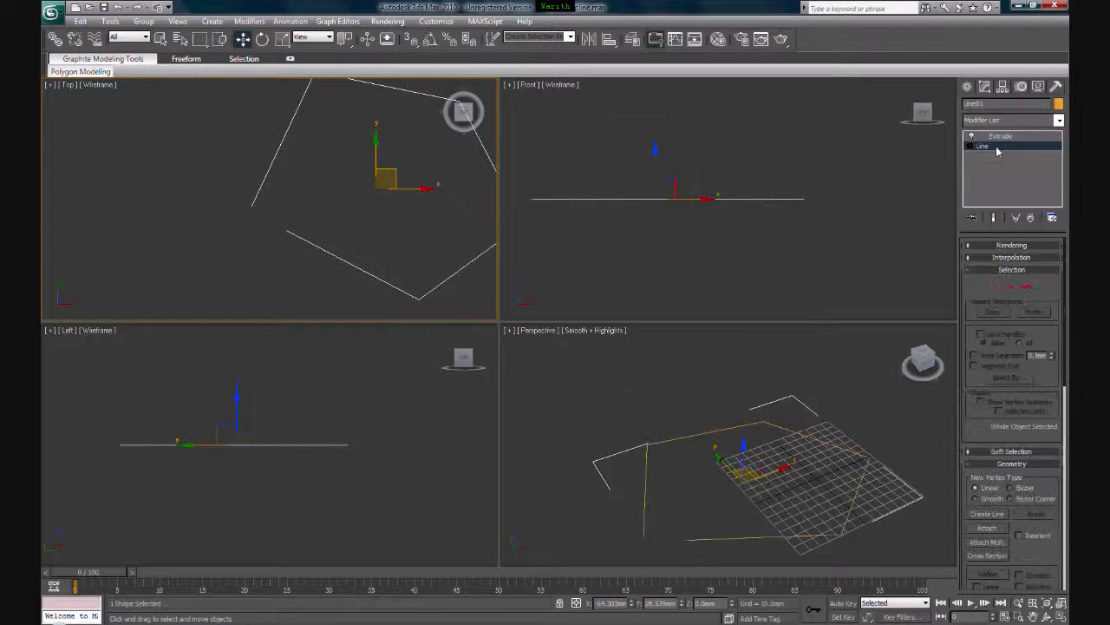
pyautogui.scroll(-3, 334, 195)
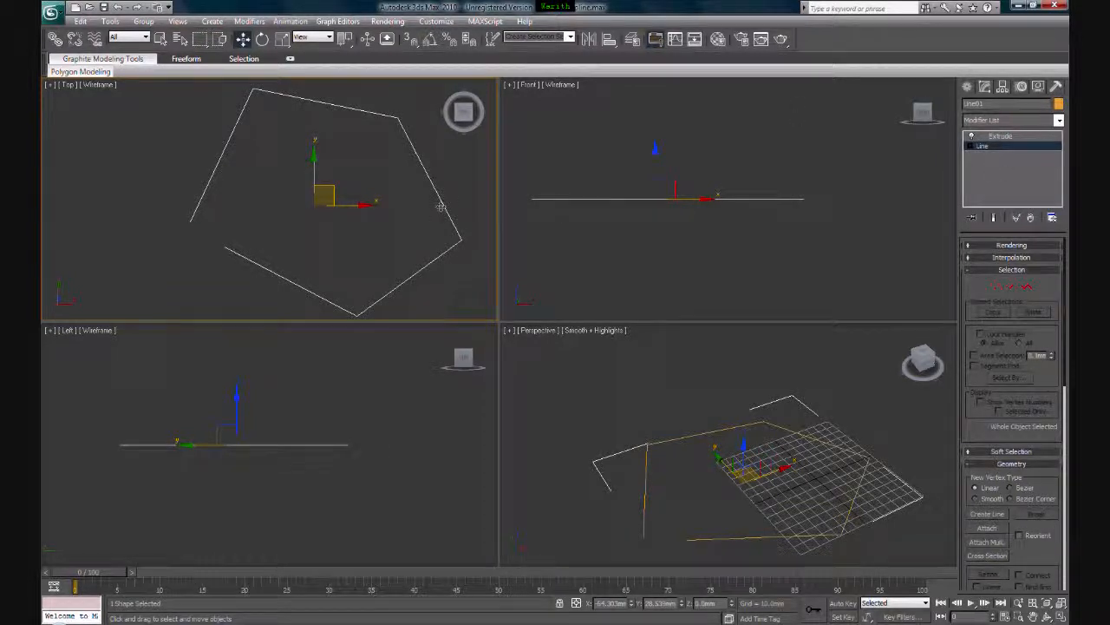
pyautogui.click(995, 291)
pyautogui.scroll(4, 290, 248)
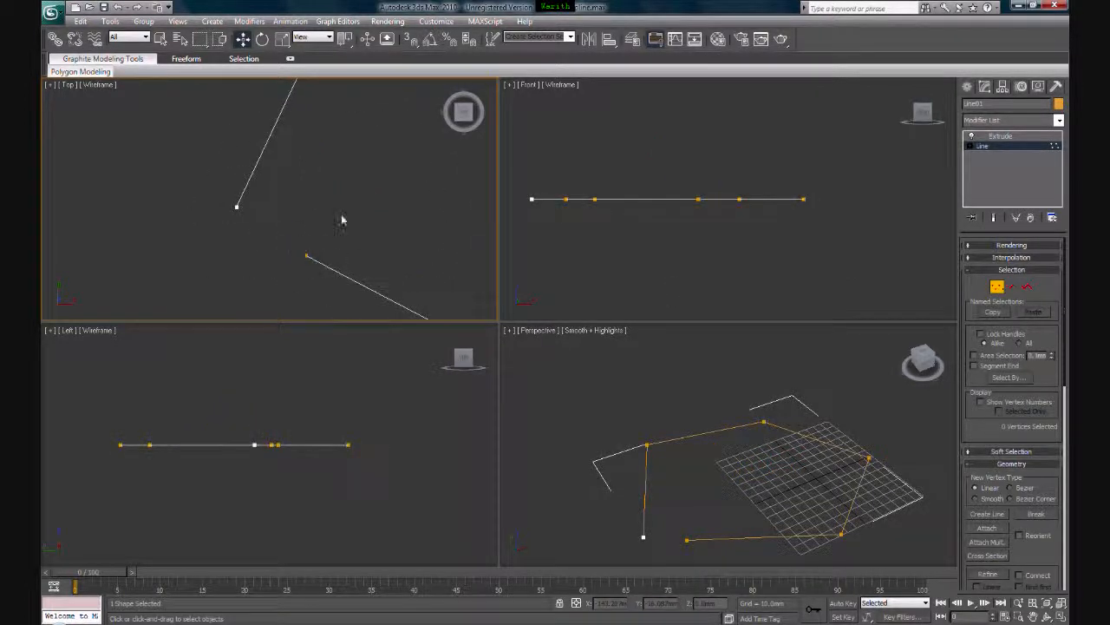
pyautogui.moveTo(729, 518); pyautogui.dragTo(727, 516, button='middle')
pyautogui.moveTo(247, 278); pyautogui.dragTo(335, 222)
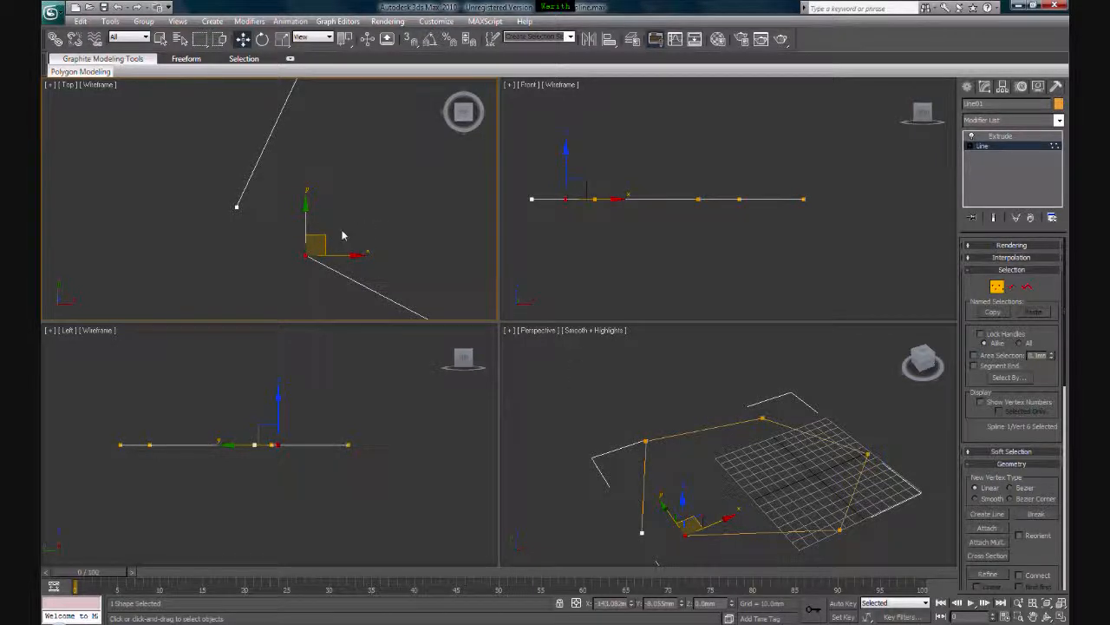
pyautogui.moveTo(326, 244); pyautogui.dragTo(260, 202)
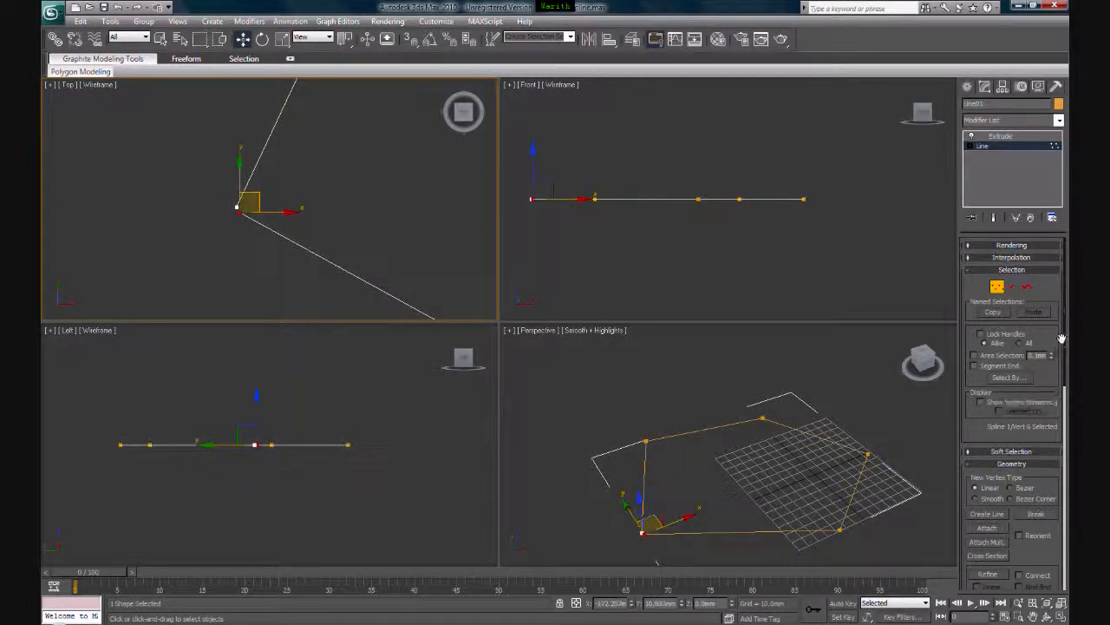
# Step: Select both overlapping end vertices of the line and fuse them to the same point
pyautogui.moveTo(1066, 344); pyautogui.dragTo(1061, 476)
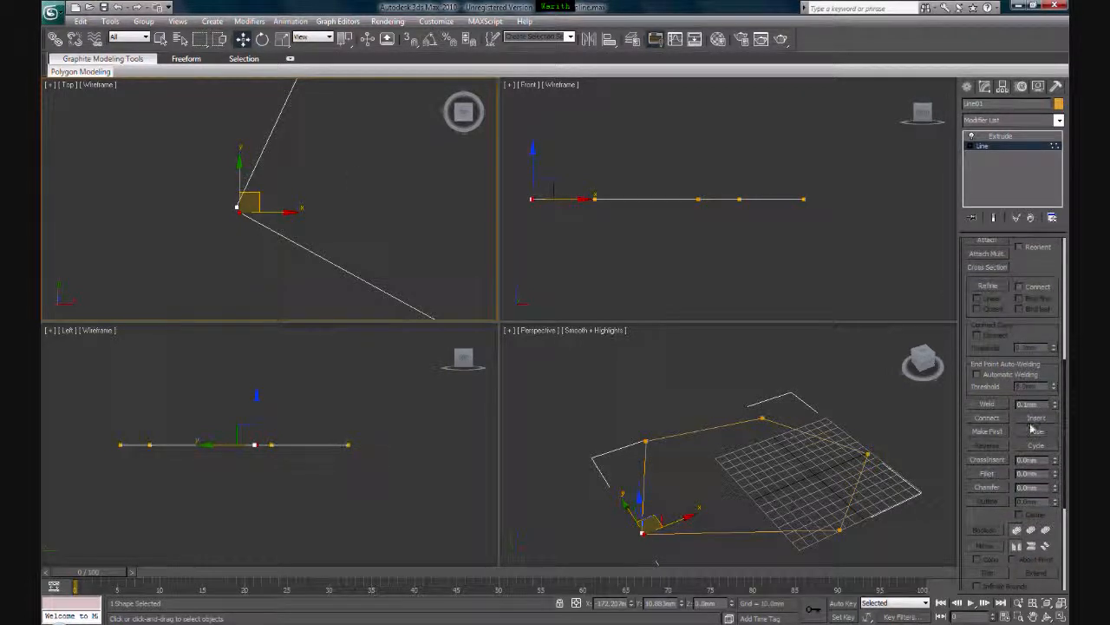
pyautogui.moveTo(324, 177); pyautogui.dragTo(205, 245)
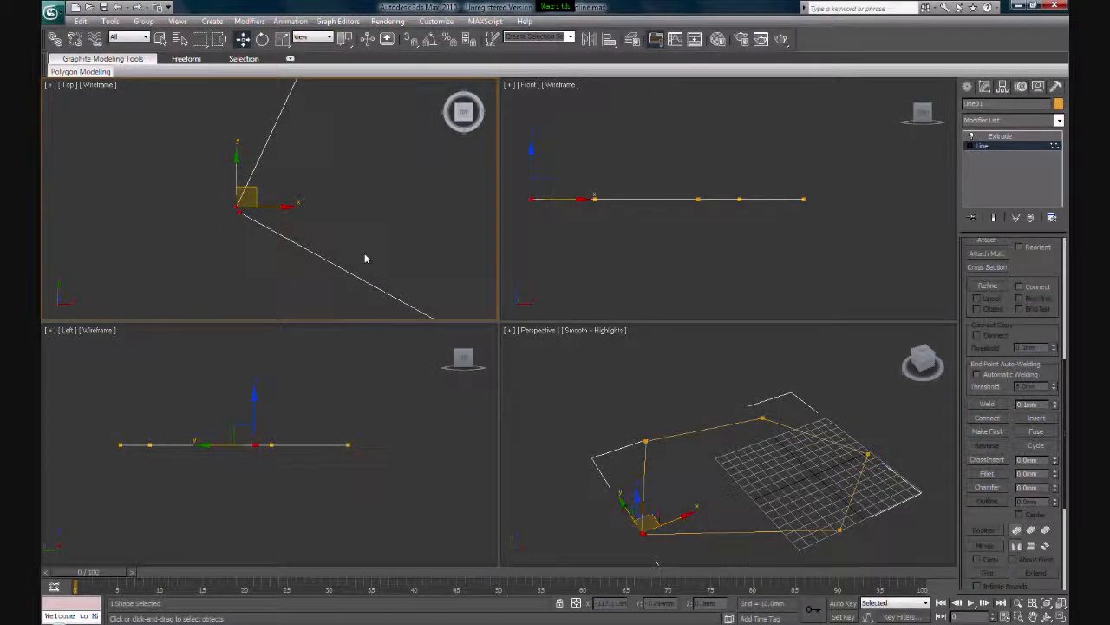
pyautogui.moveTo(292, 186); pyautogui.dragTo(193, 248)
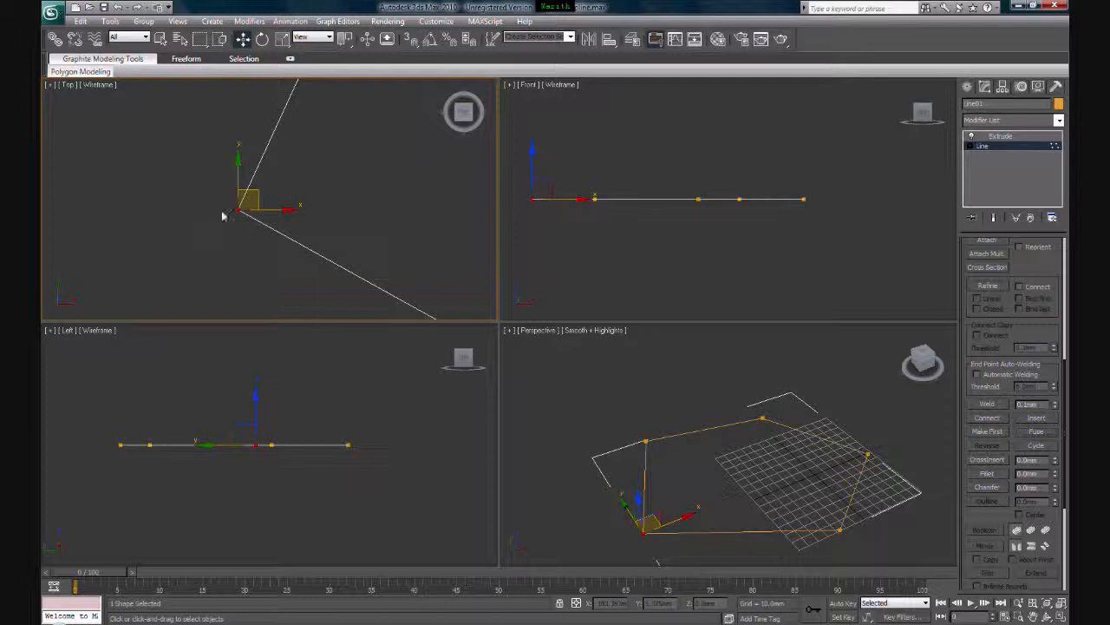
pyautogui.moveTo(257, 210); pyautogui.dragTo(251, 242)
pyautogui.moveTo(246, 236); pyautogui.dragTo(239, 218, button='middle')
pyautogui.scroll(-2, 241, 215)
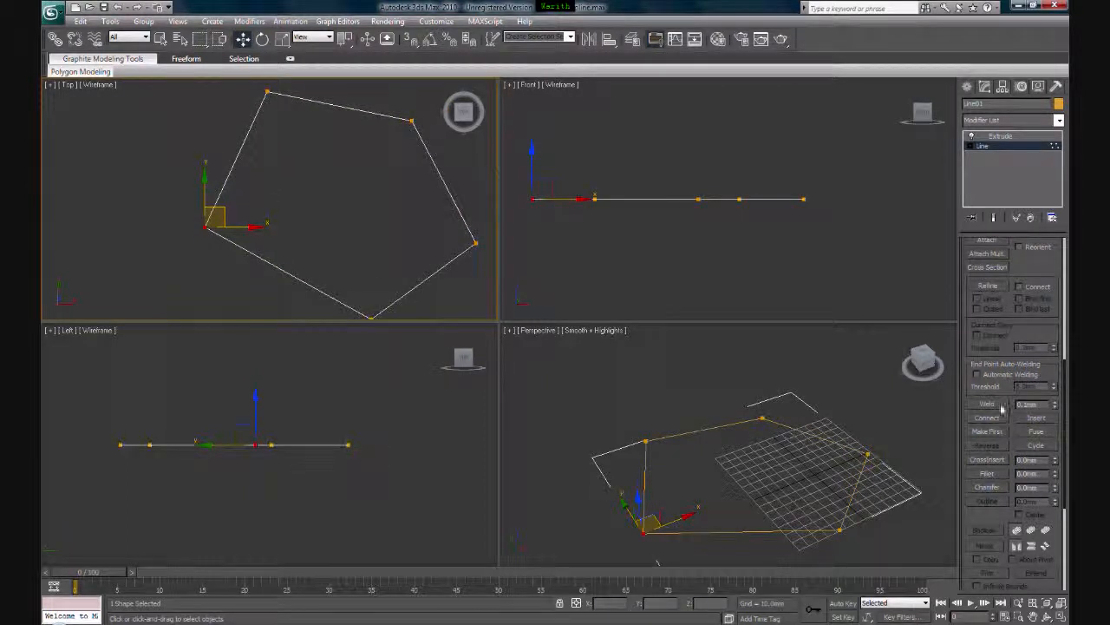
pyautogui.click(807, 410)
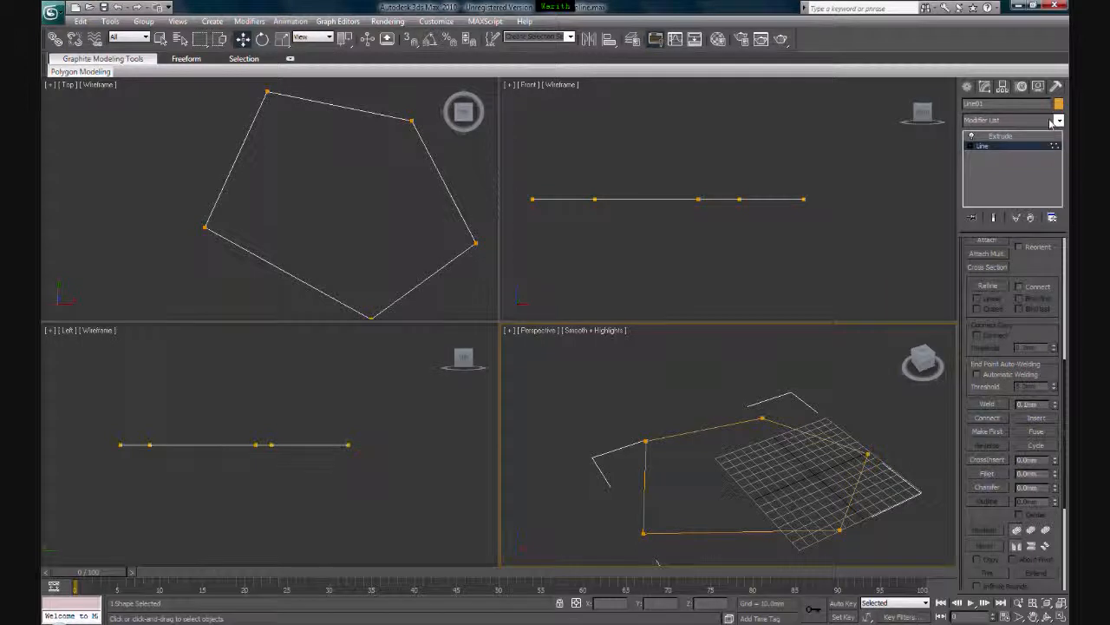
# Step: Go back to the Extrude level to check how the fused outline extrudes
pyautogui.click(1058, 120)
pyautogui.click(1059, 120)
pyautogui.click(1013, 137)
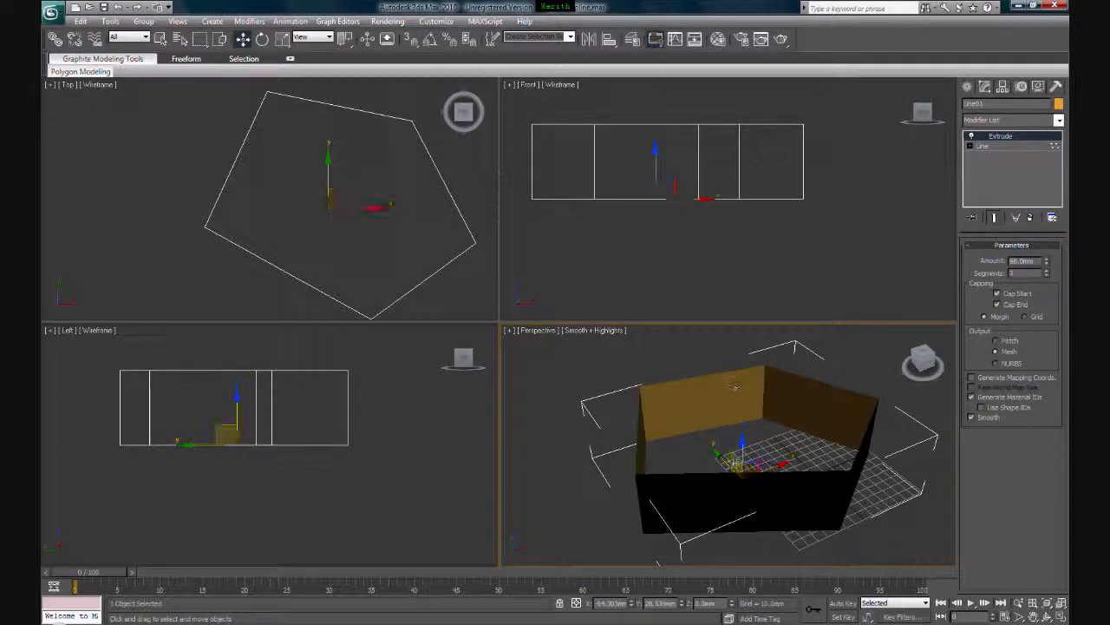
# Step: Weld the two fused end vertices with a 0.1 mm threshold and return to the Extrude level
pyautogui.click(1015, 147)
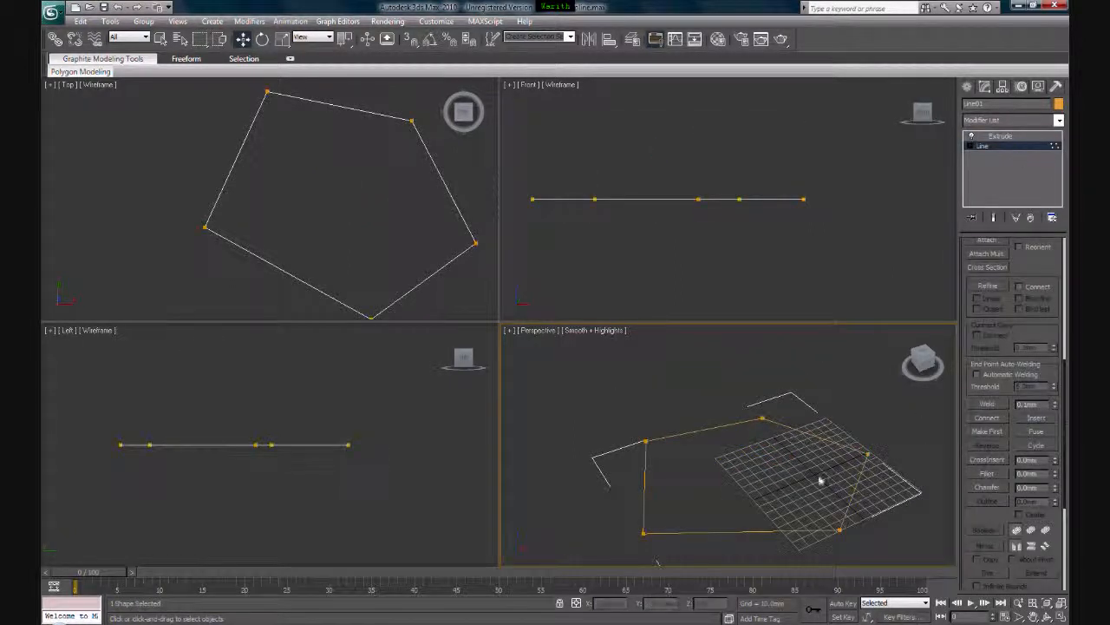
pyautogui.scroll(3, 273, 194)
pyautogui.moveTo(292, 208)
pyautogui.mouseDown(button='middle')
pyautogui.moveTo(353, 201)
pyautogui.moveTo(300, 223)
pyautogui.mouseUp(button='middle')
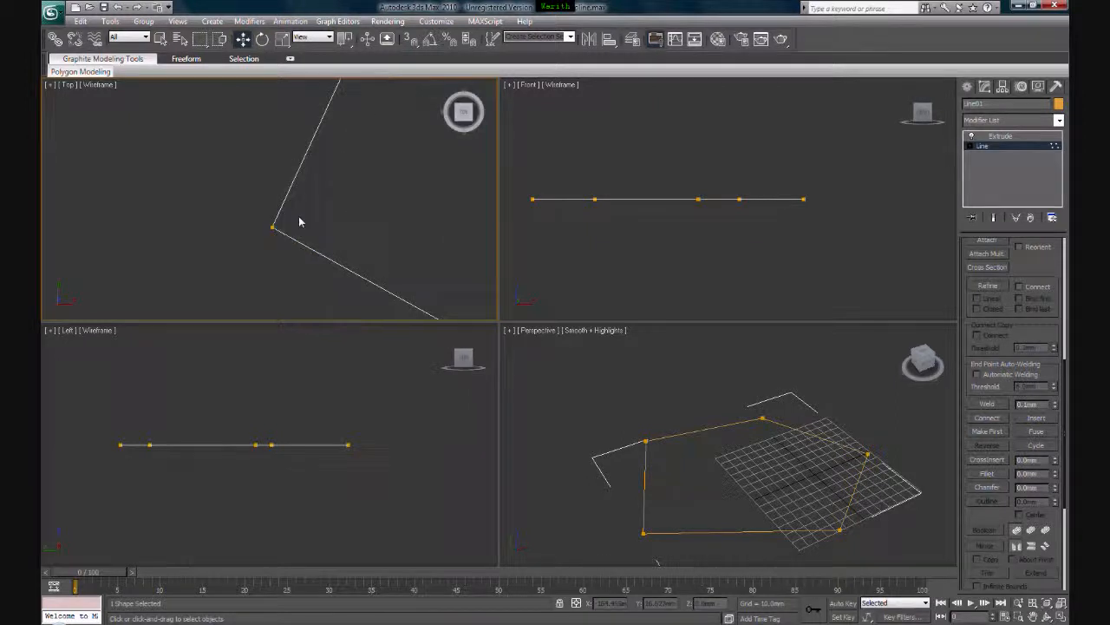
pyautogui.moveTo(335, 182); pyautogui.dragTo(257, 236)
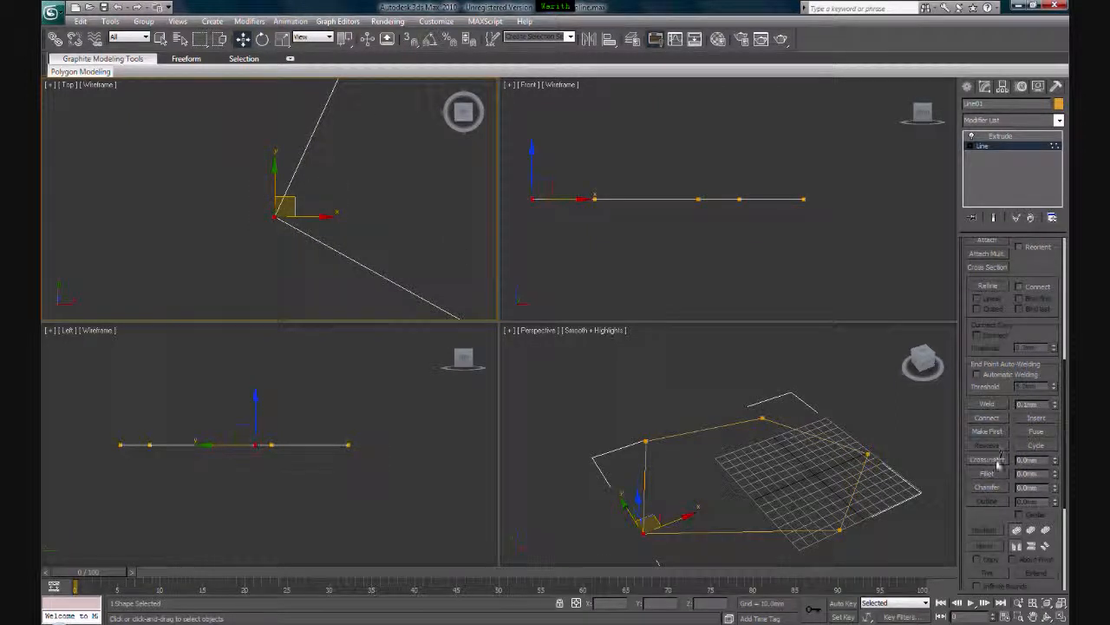
pyautogui.click(998, 406)
pyautogui.moveTo(323, 208); pyautogui.dragTo(298, 216, button='middle')
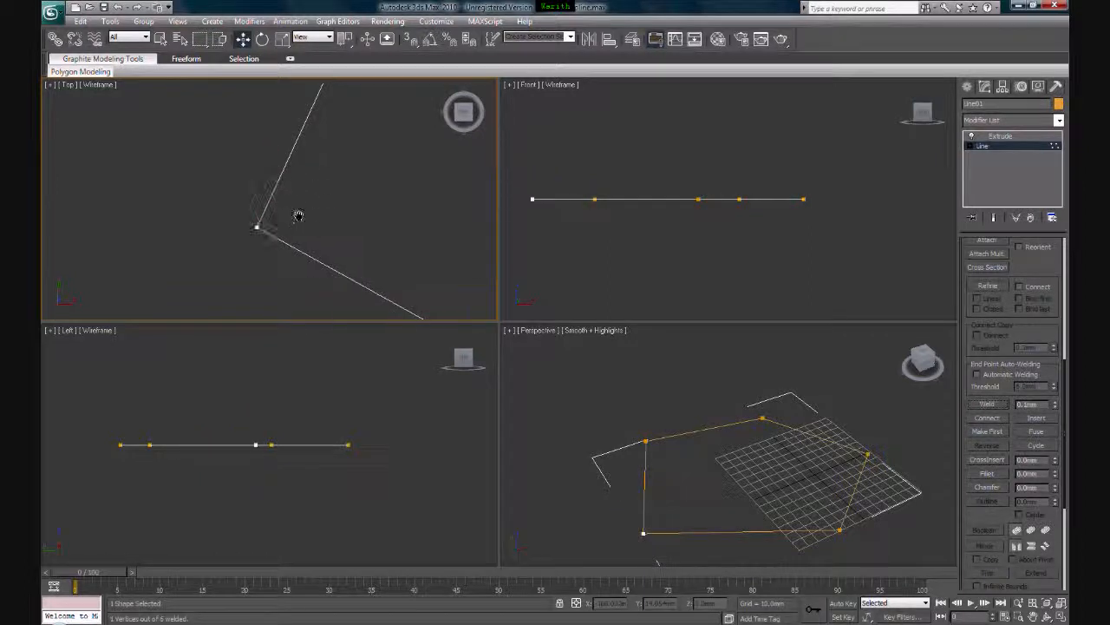
pyautogui.click(1023, 139)
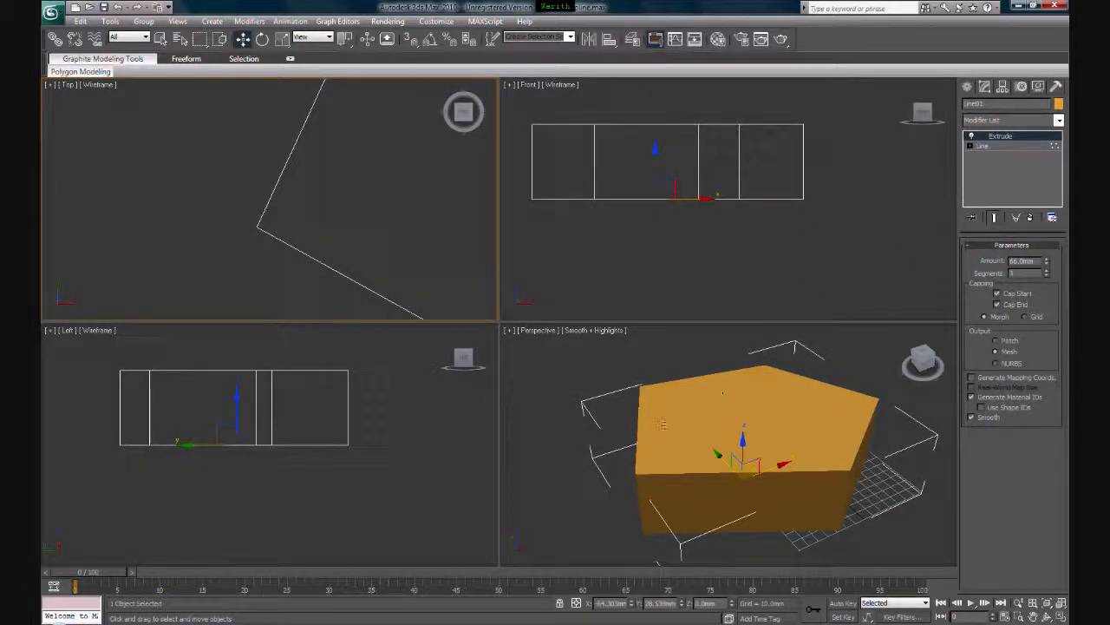
pyautogui.scroll(-3, 407, 204)
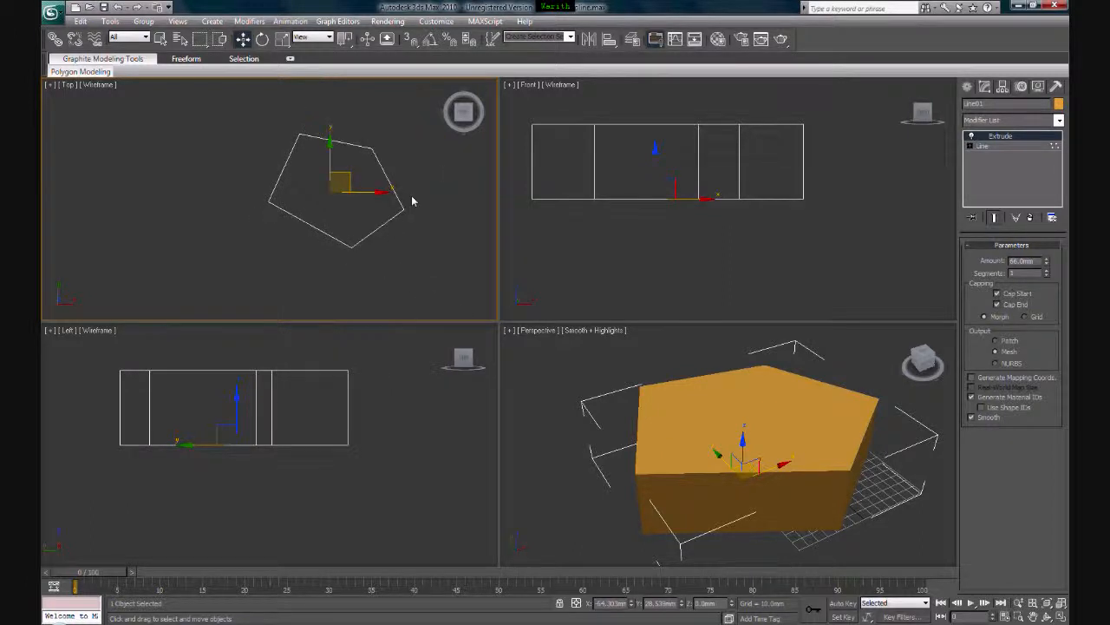
pyautogui.scroll(1, 408, 203)
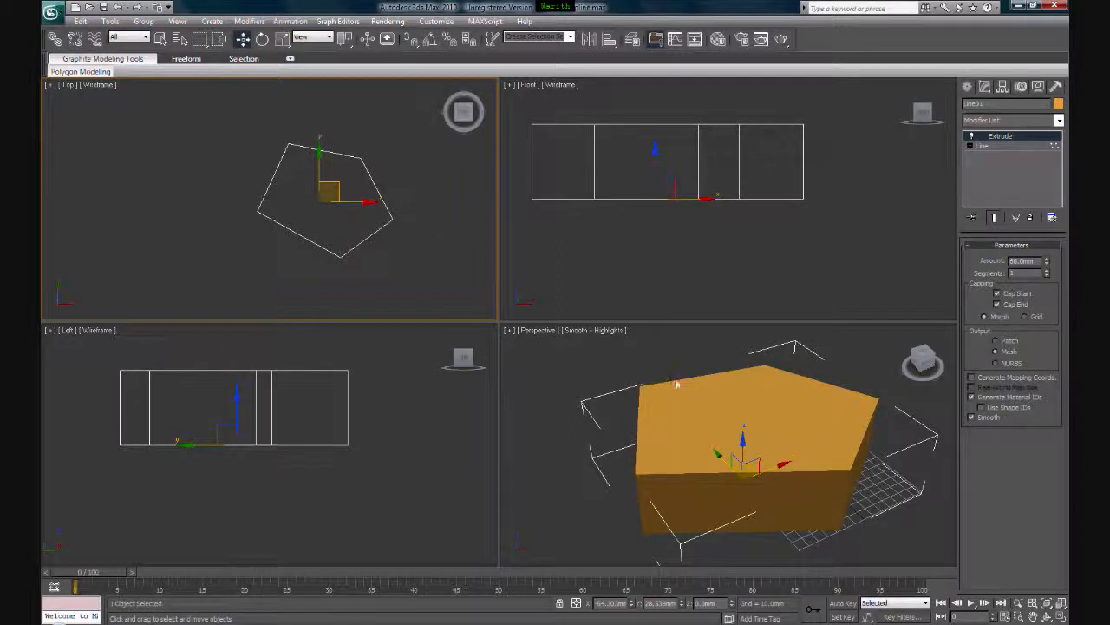
pyautogui.moveTo(378, 230); pyautogui.dragTo(373, 217, button='middle')
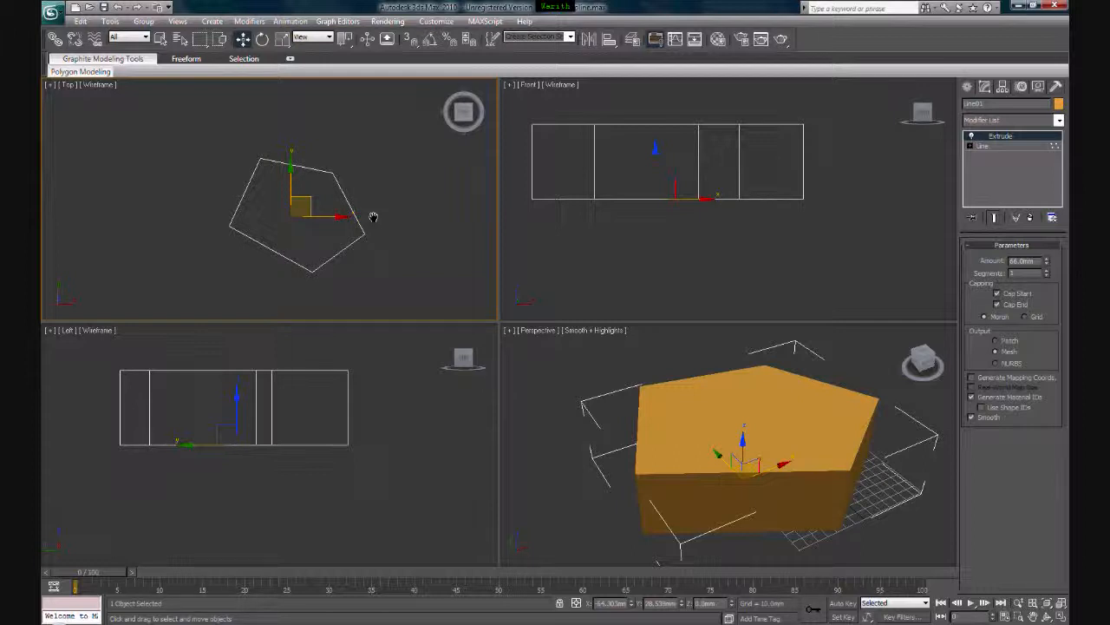
# Step: Remove the Extrude modifier from the closed pentagon line and apply a Sweep modifier
pyautogui.rightClick(605, 374)
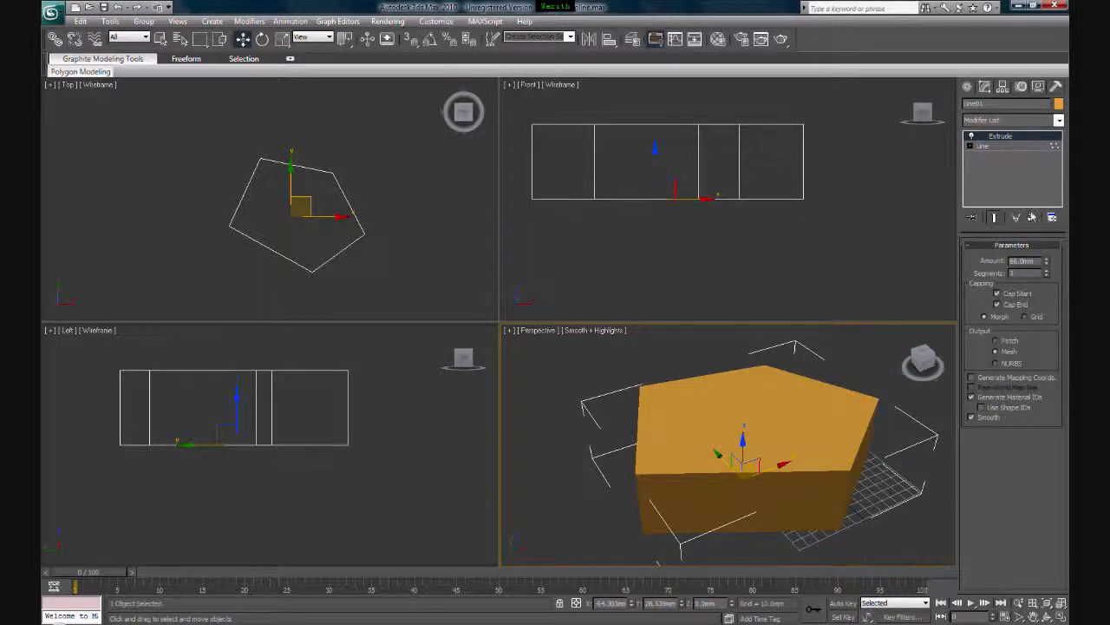
pyautogui.click(1031, 217)
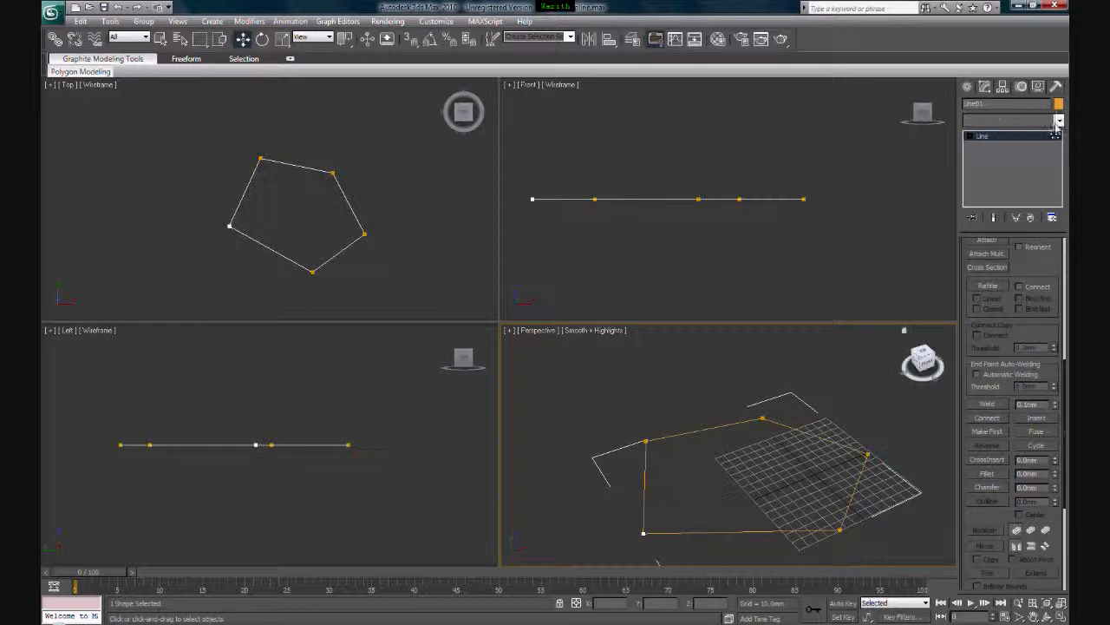
pyautogui.click(1058, 121)
pyautogui.moveTo(1059, 152); pyautogui.dragTo(1060, 392)
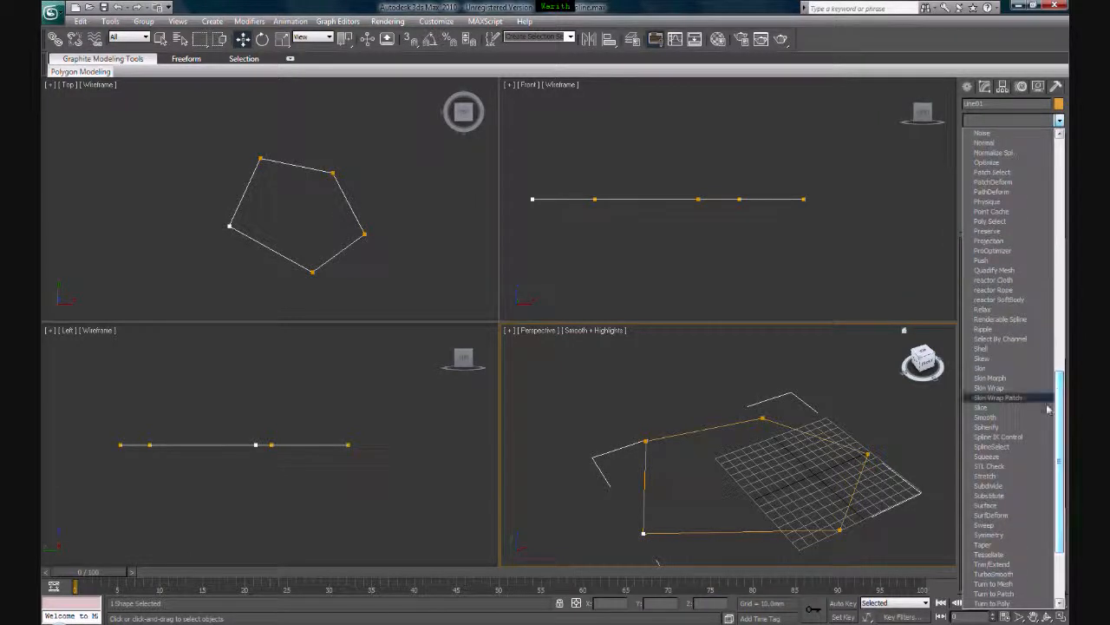
pyautogui.click(995, 527)
pyautogui.scroll(4, 677, 393)
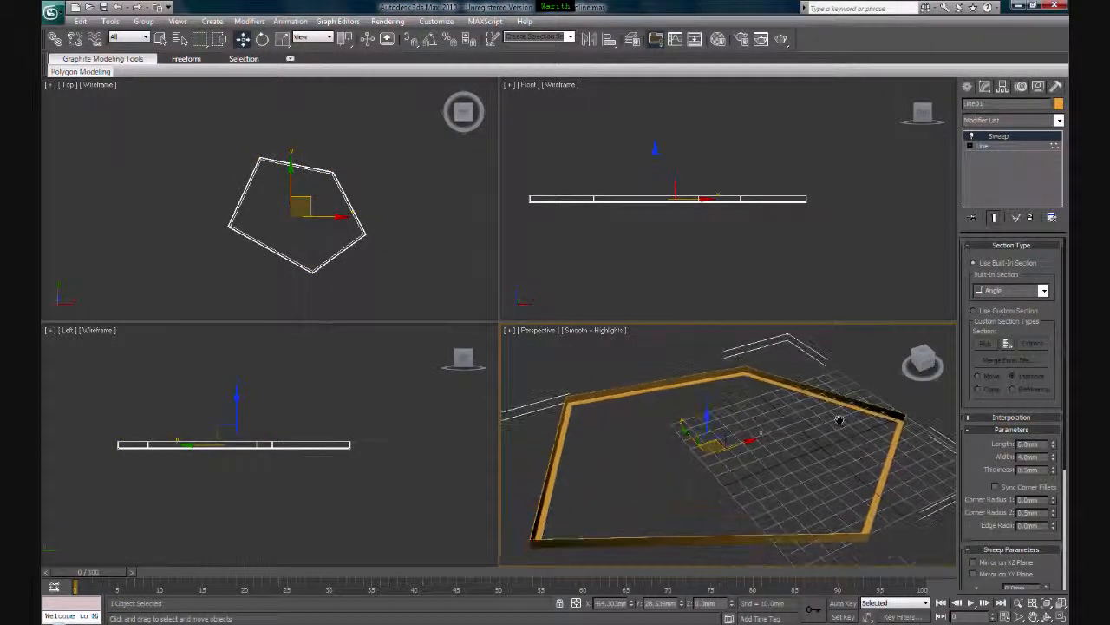
pyautogui.moveTo(811, 427); pyautogui.dragTo(798, 419, button='middle')
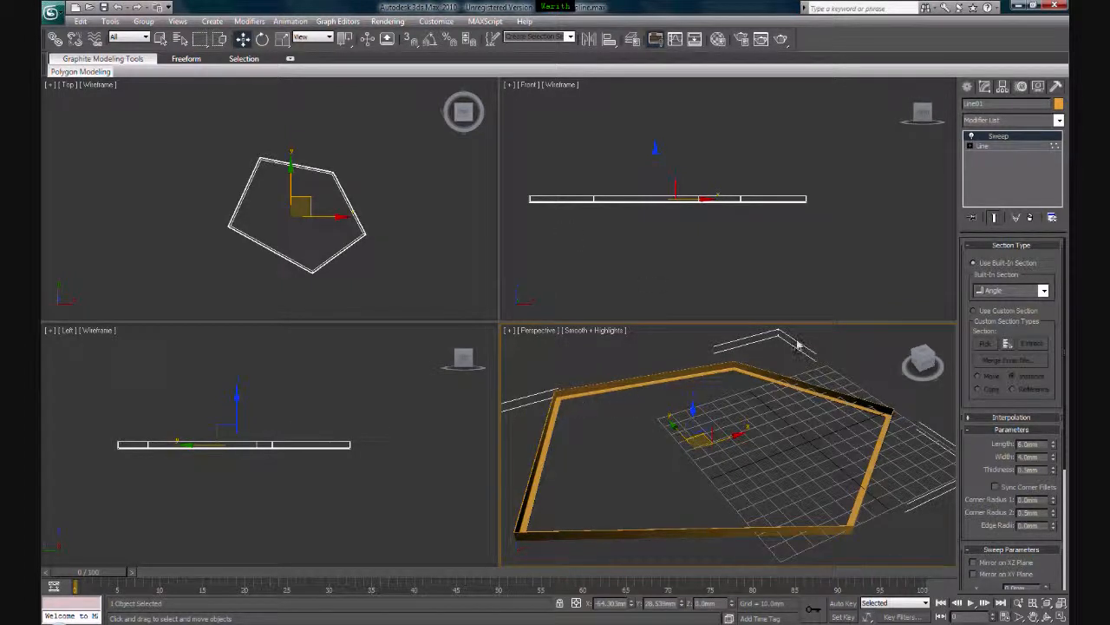
pyautogui.moveTo(717, 418); pyautogui.dragTo(752, 415, button='middle')
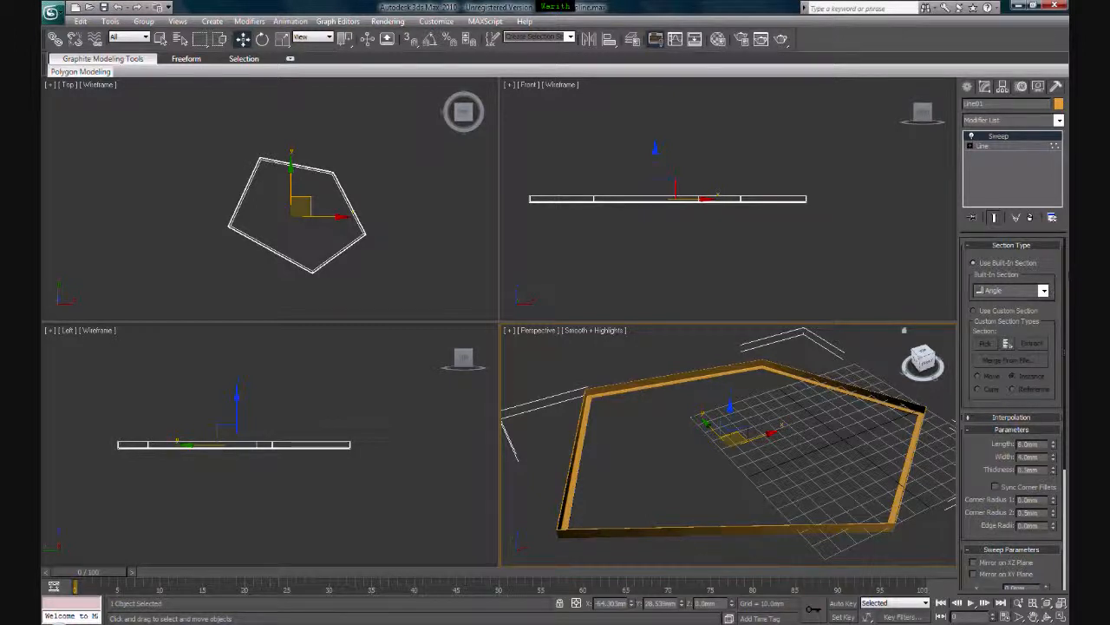
# Step: Try the Wide Flange and Pipe built-in sections on the swept pentagon
pyautogui.click(1015, 295)
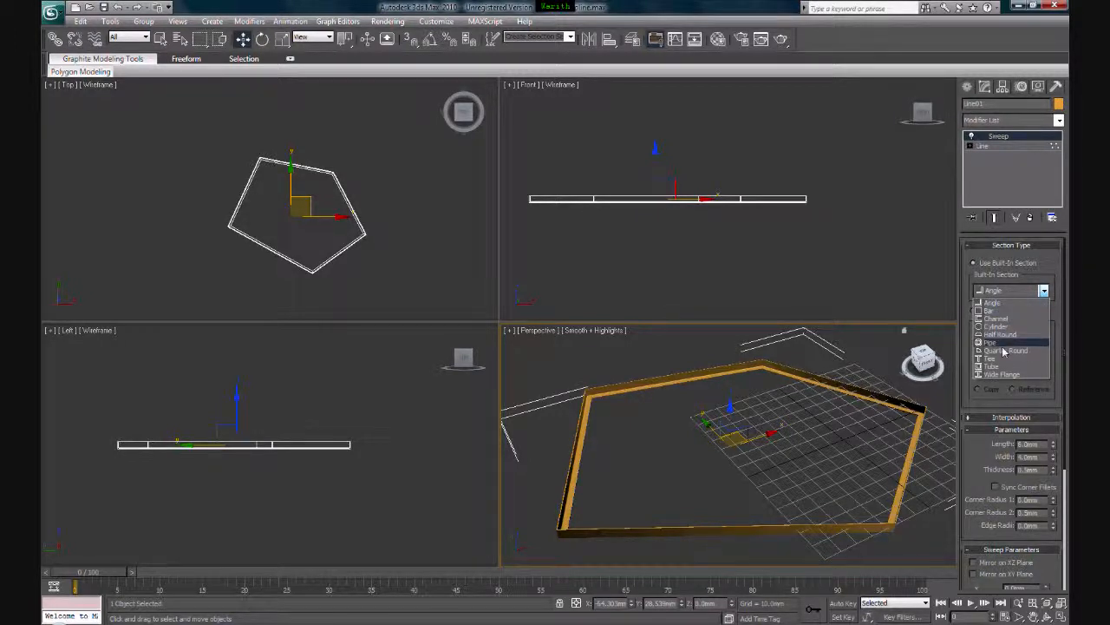
pyautogui.click(999, 376)
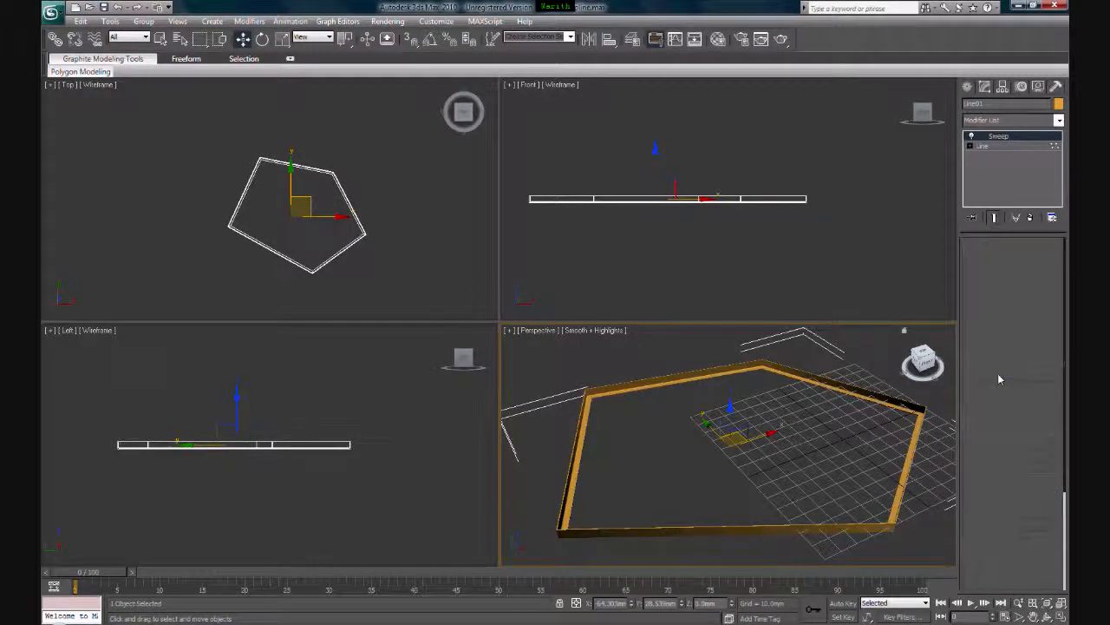
pyautogui.keyDown('alt'); pyautogui.moveTo(748, 382); pyautogui.dragTo(740, 434, button='middle'); pyautogui.keyUp('alt')
pyautogui.click(1044, 291)
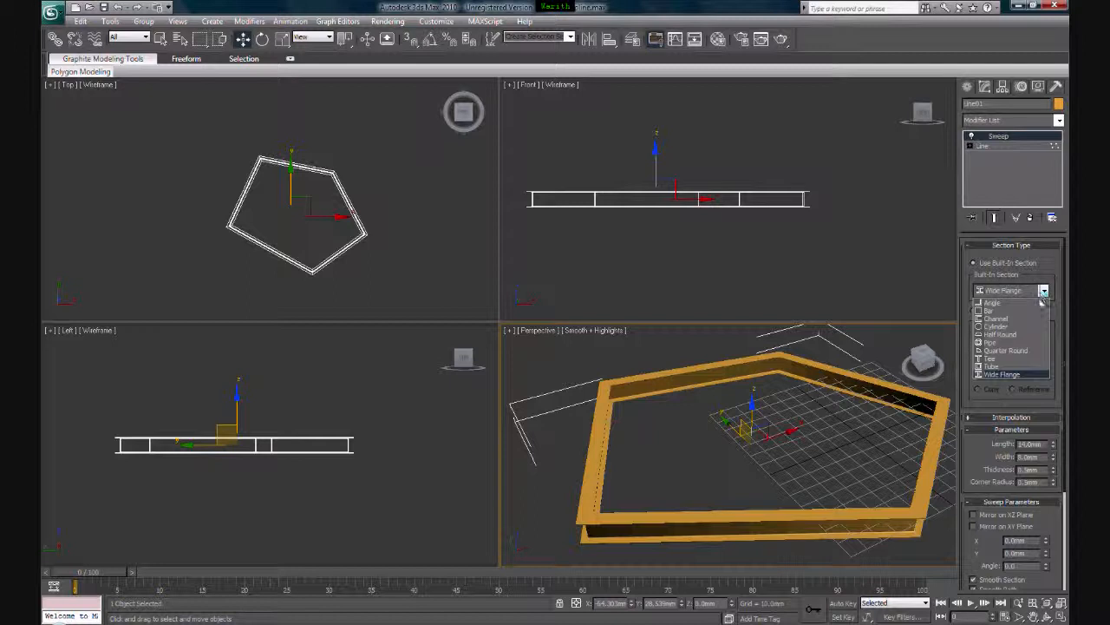
pyautogui.click(1022, 343)
pyautogui.keyDown('alt'); pyautogui.moveTo(898, 394); pyautogui.dragTo(785, 402, button='middle'); pyautogui.keyUp('alt')
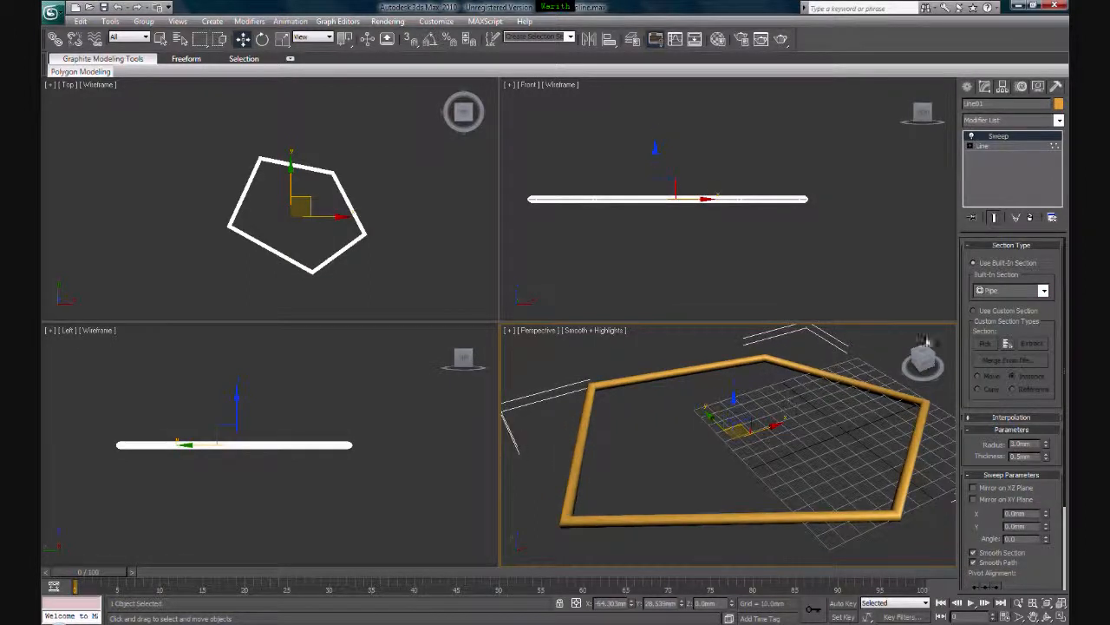
# Step: Set the sweep's built-in section to Channel and orbit around the resulting frame
pyautogui.click(1045, 291)
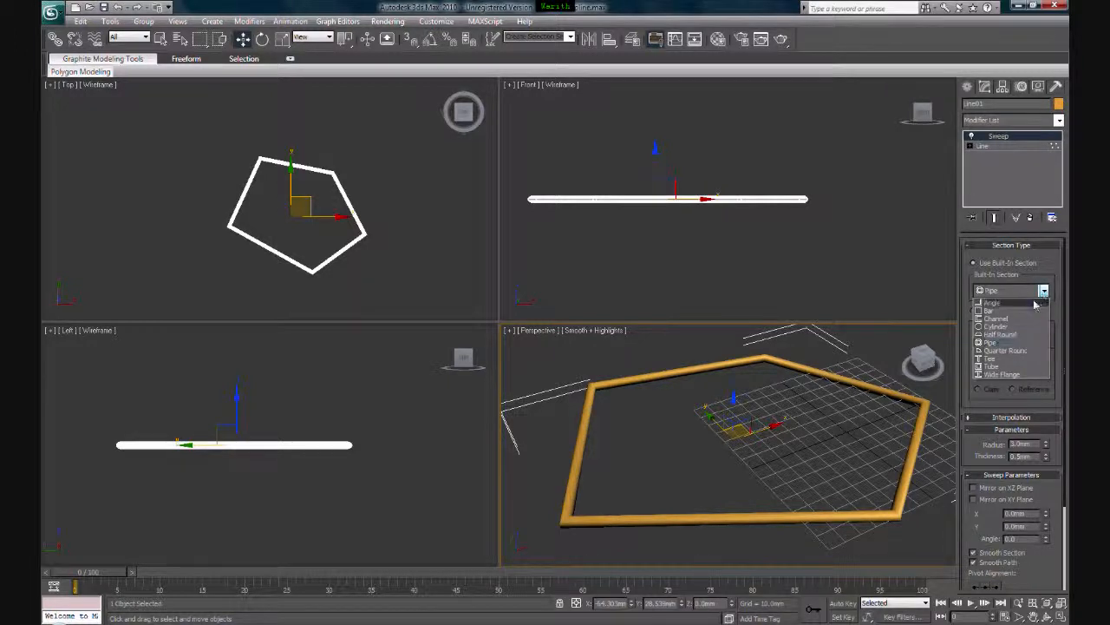
pyautogui.click(997, 318)
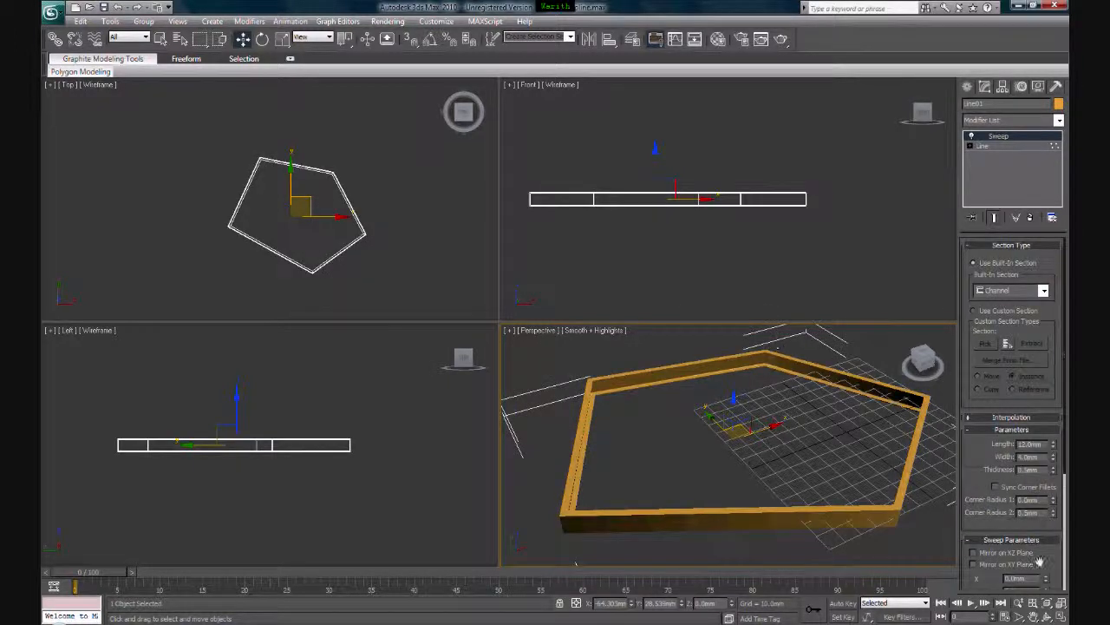
pyautogui.moveTo(921, 366)
pyautogui.mouseDown()
pyautogui.moveTo(911, 397)
pyautogui.moveTo(915, 361)
pyautogui.mouseUp()
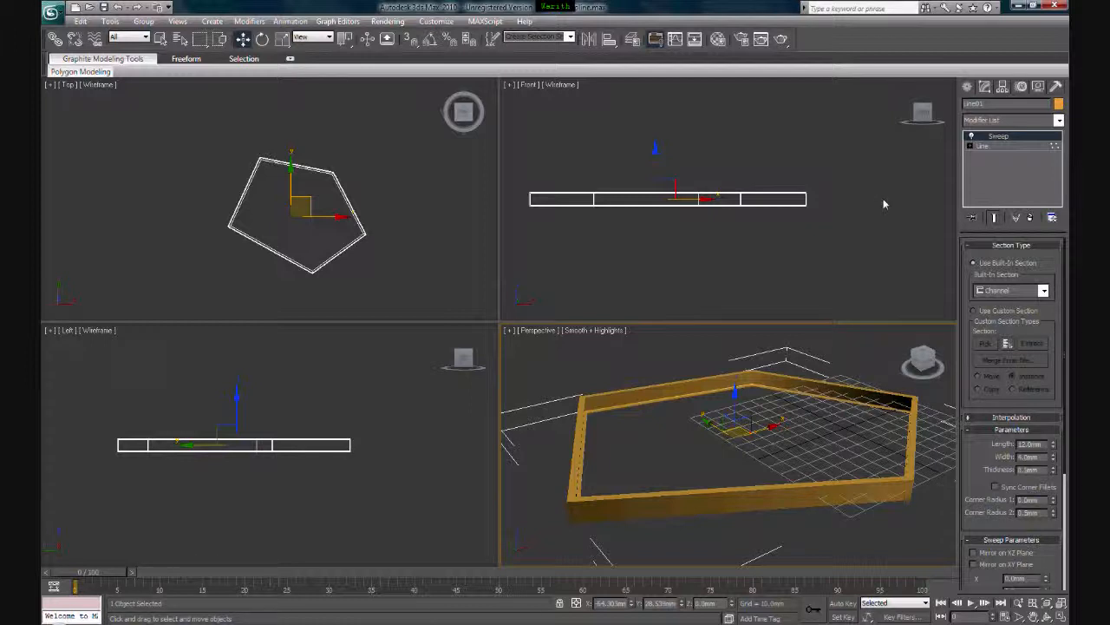
# Step: Delete the swept pentagon and draw an open three-segment line with sharp corners in the Front view
pyautogui.press('Delete')
pyautogui.click(967, 87)
pyautogui.click(989, 174)
pyautogui.rightClick(633, 224)
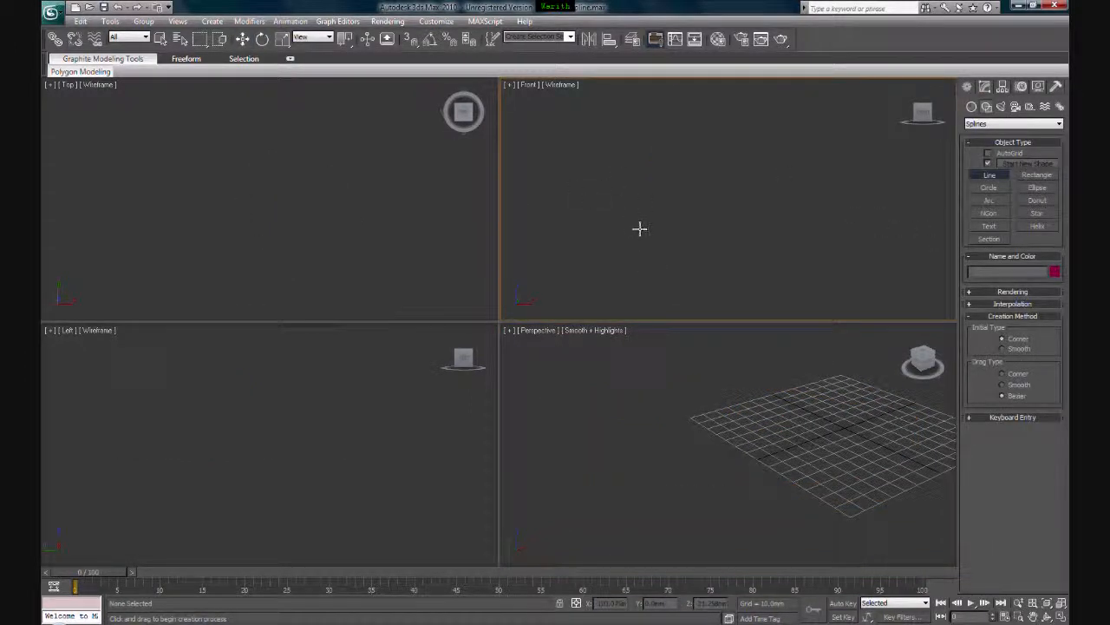
pyautogui.click(661, 244)
pyautogui.click(625, 158)
pyautogui.click(845, 115)
pyautogui.click(806, 246)
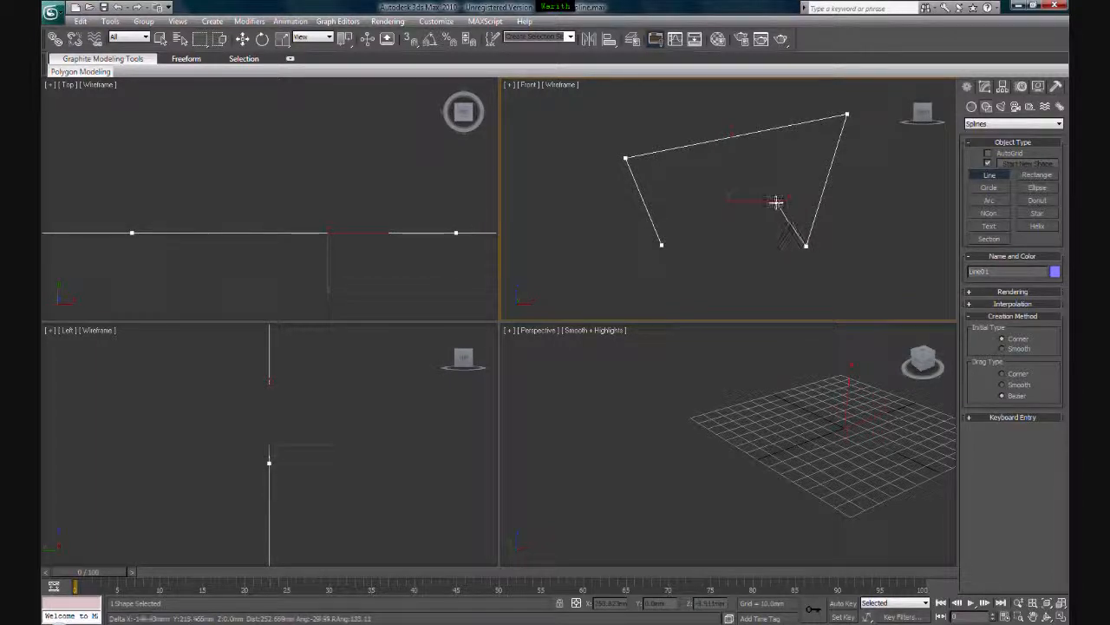
pyautogui.rightClick(776, 202)
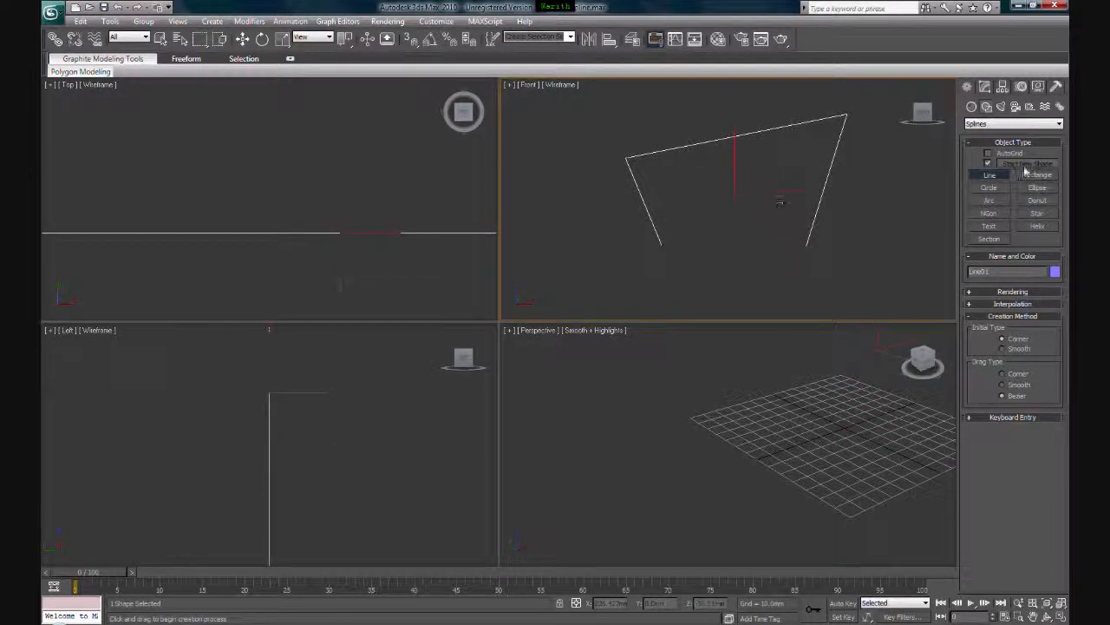
pyautogui.press('w')
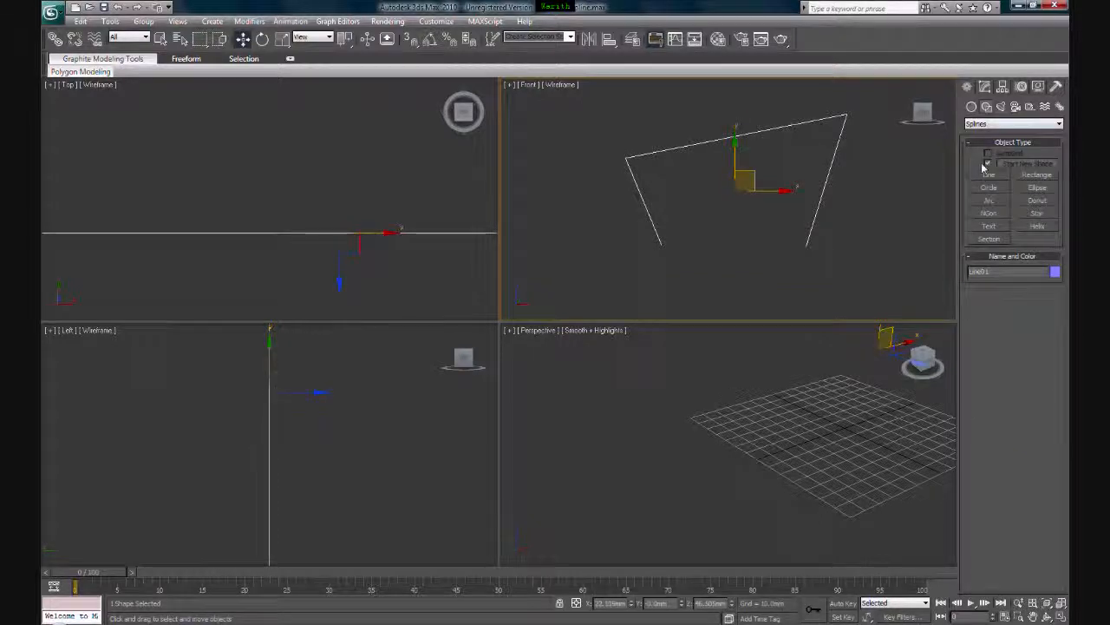
pyautogui.moveTo(653, 165); pyautogui.dragTo(639, 179)
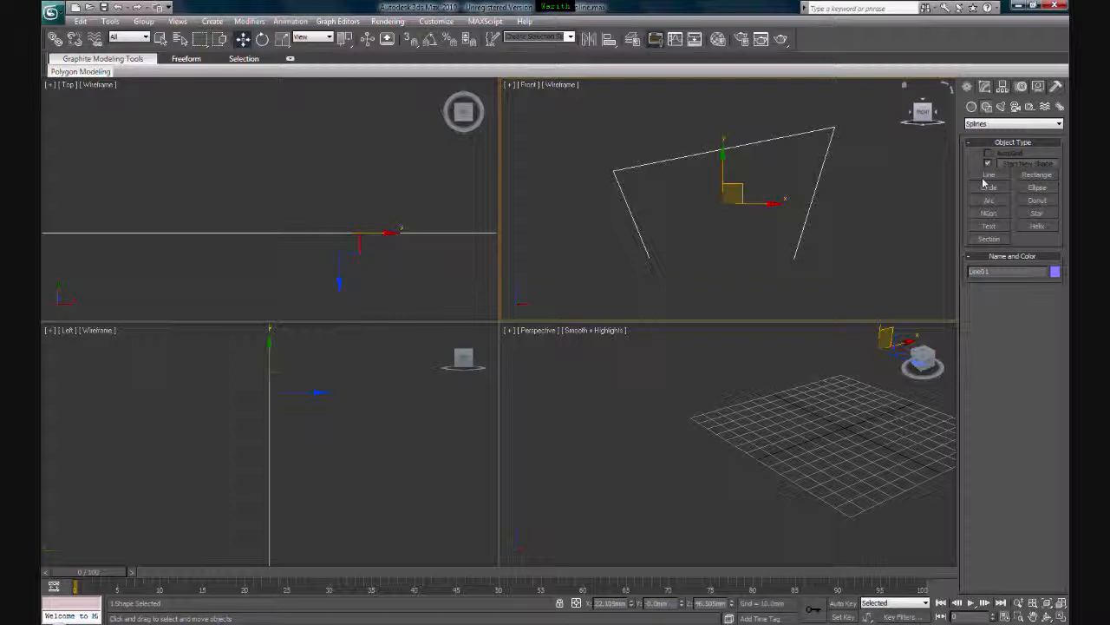
# Step: Fillet the line's two upper corner vertices into rounded bends and leave vertex editing
pyautogui.click(985, 87)
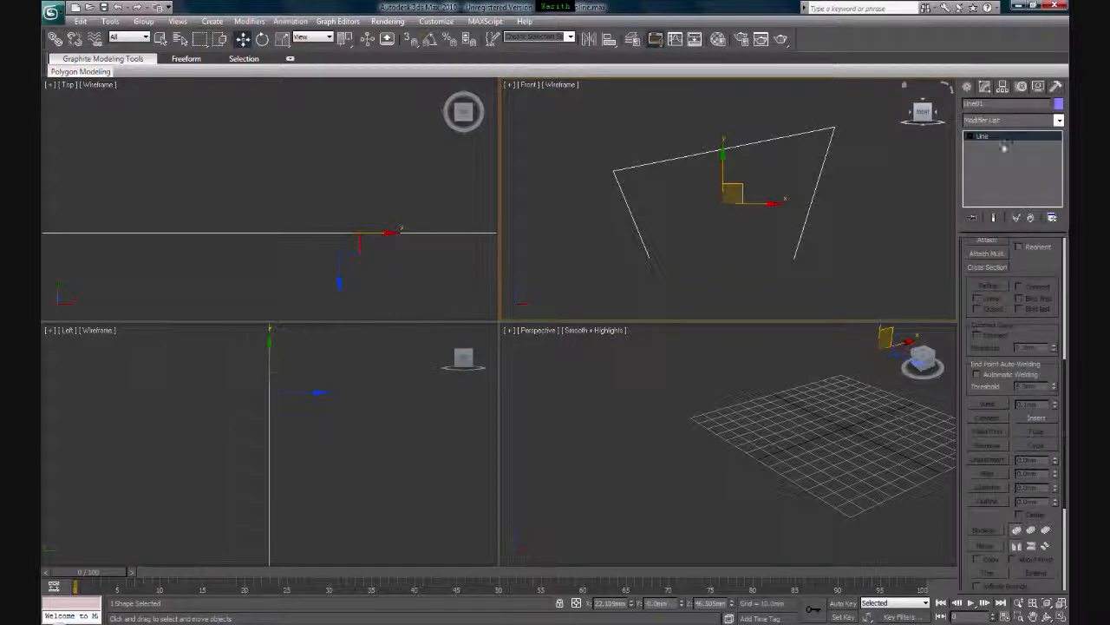
pyautogui.click(1066, 256)
pyautogui.click(1067, 256)
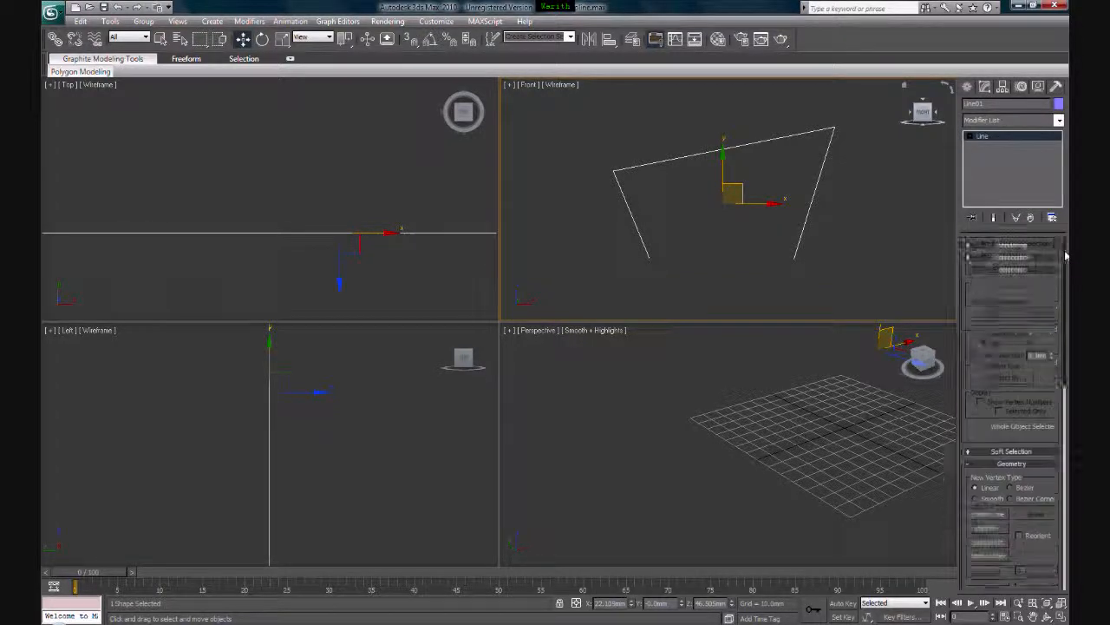
pyautogui.click(998, 286)
pyautogui.scroll(-8, 1065, 317)
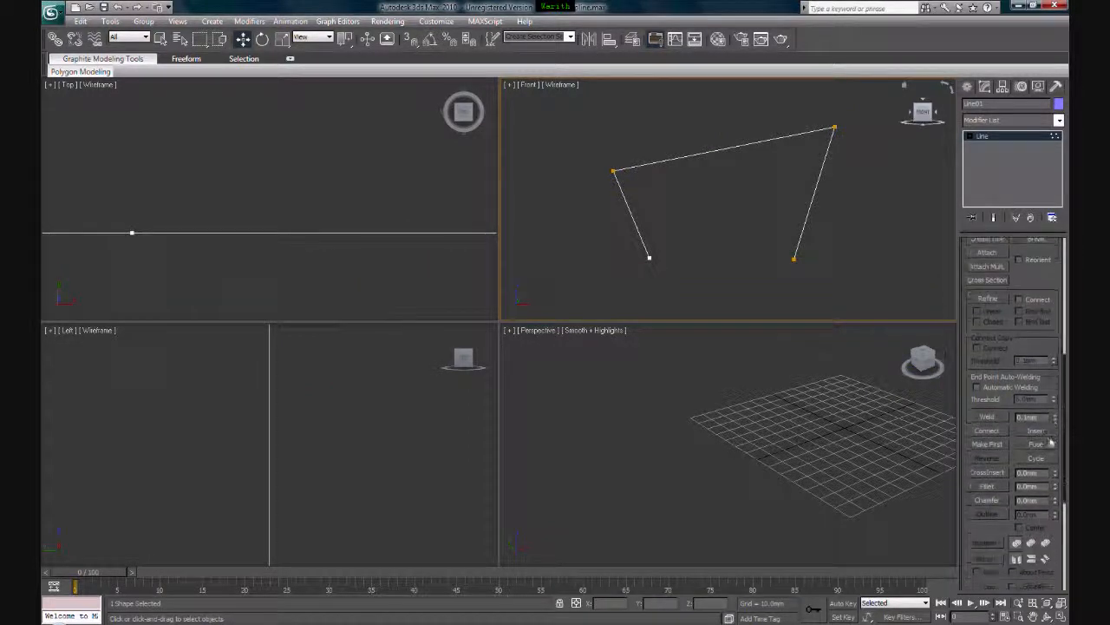
pyautogui.moveTo(867, 118); pyautogui.dragTo(772, 155)
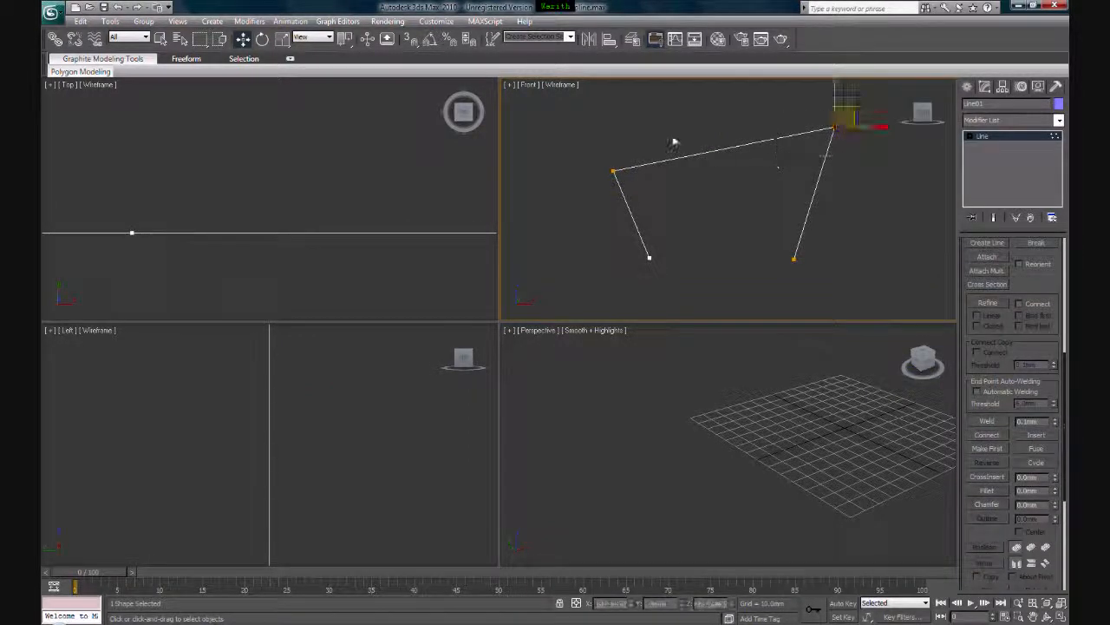
pyautogui.click(613, 171)
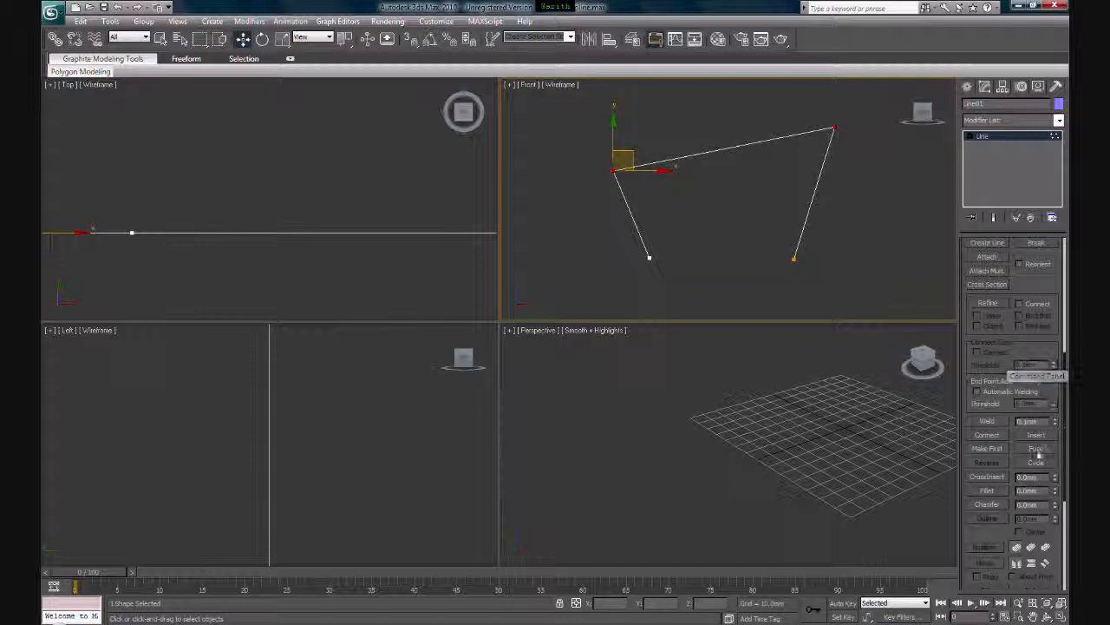
pyautogui.moveTo(1058, 493); pyautogui.dragTo(1060, 408)
pyautogui.click(1031, 136)
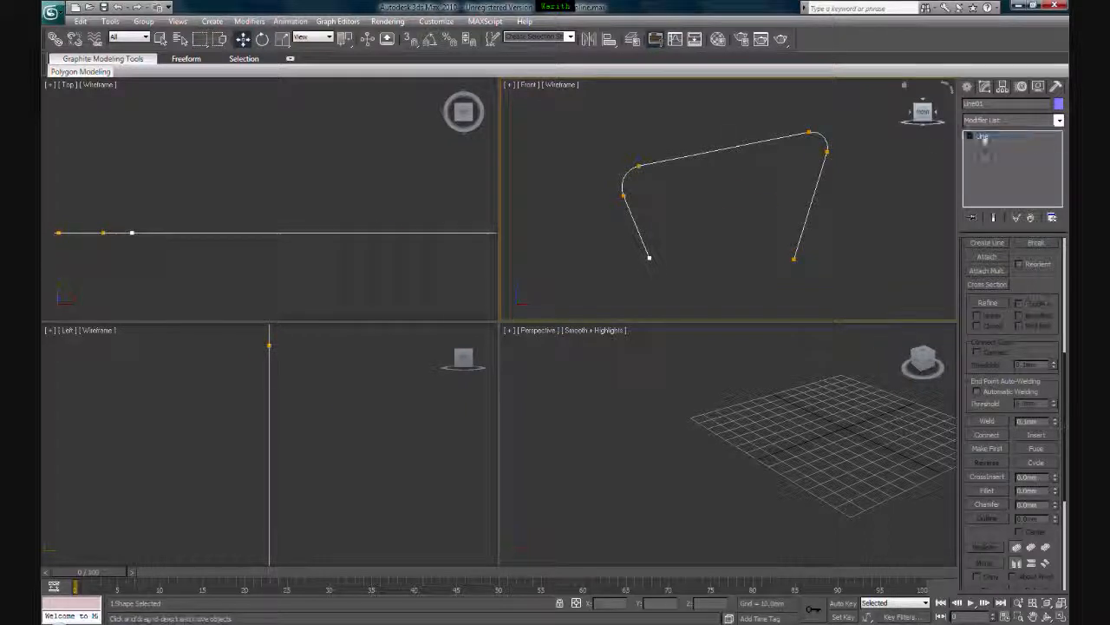
# Step: Apply a Sweep modifier to the open line with rounded corners
pyautogui.scroll(3, 857, 158)
pyautogui.scroll(-2, 886, 146)
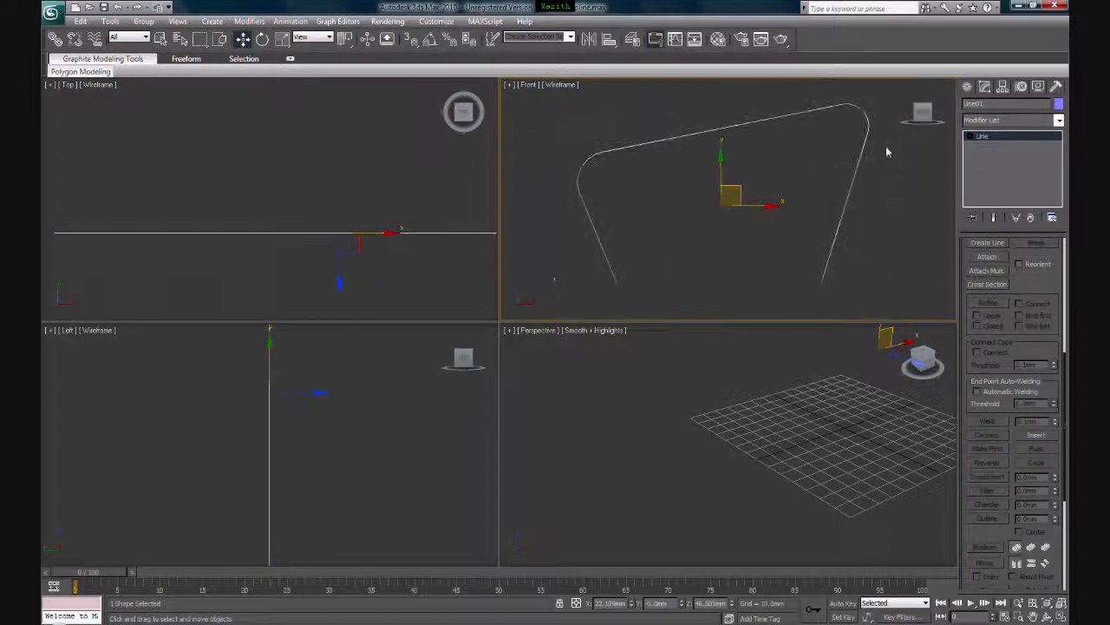
pyautogui.moveTo(809, 376)
pyautogui.mouseDown(button='middle')
pyautogui.moveTo(786, 444)
pyautogui.moveTo(793, 368)
pyautogui.mouseUp(button='middle')
pyautogui.scroll(-7, 787, 416)
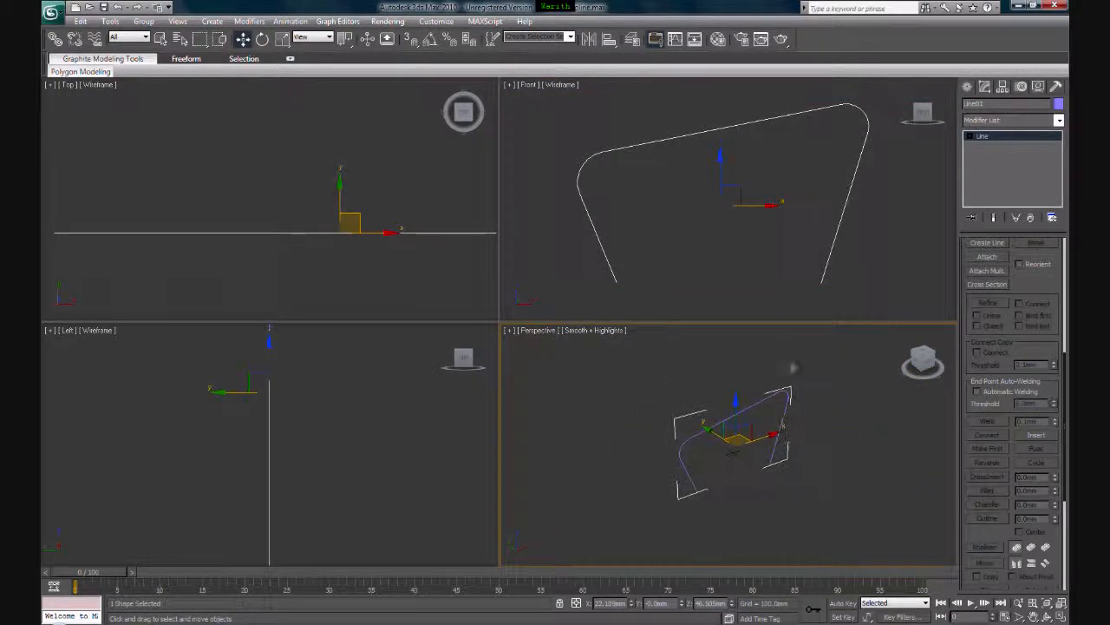
pyautogui.click(1030, 124)
pyautogui.scroll(-15, 1010, 464)
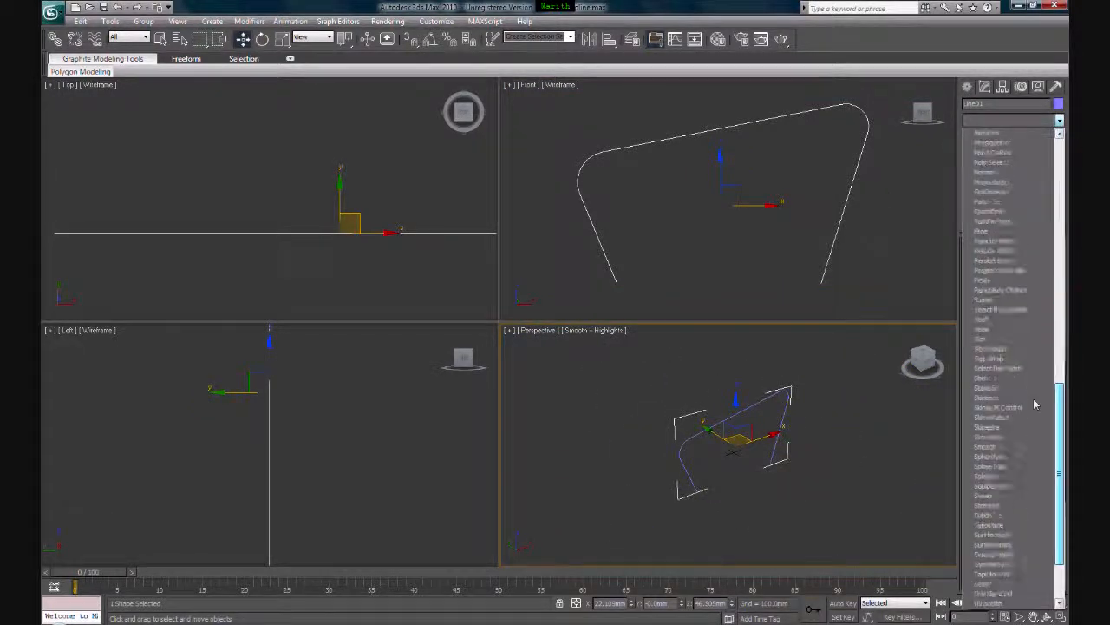
pyautogui.click(1006, 467)
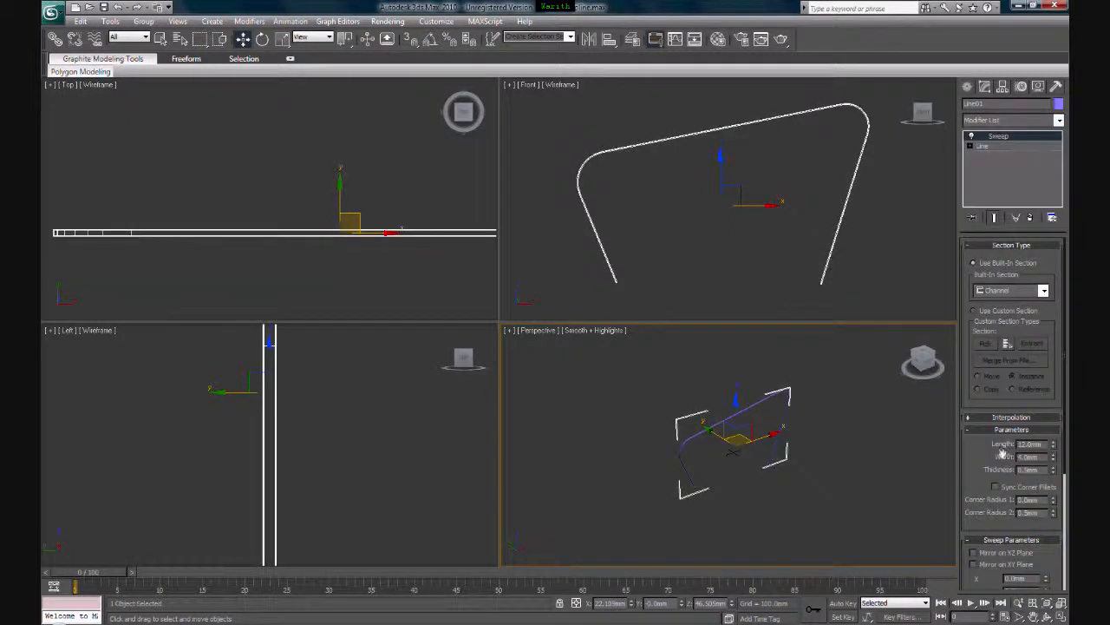
# Step: Change the sweep's built-in section to Wide Flange
pyautogui.scroll(8, 642, 414)
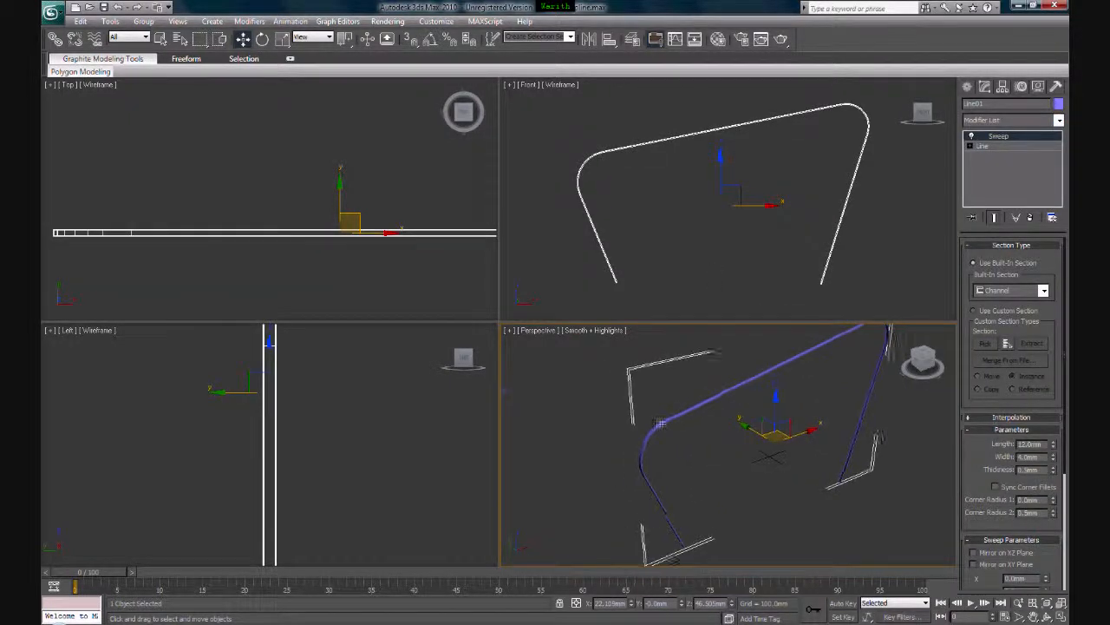
pyautogui.scroll(1, 642, 414)
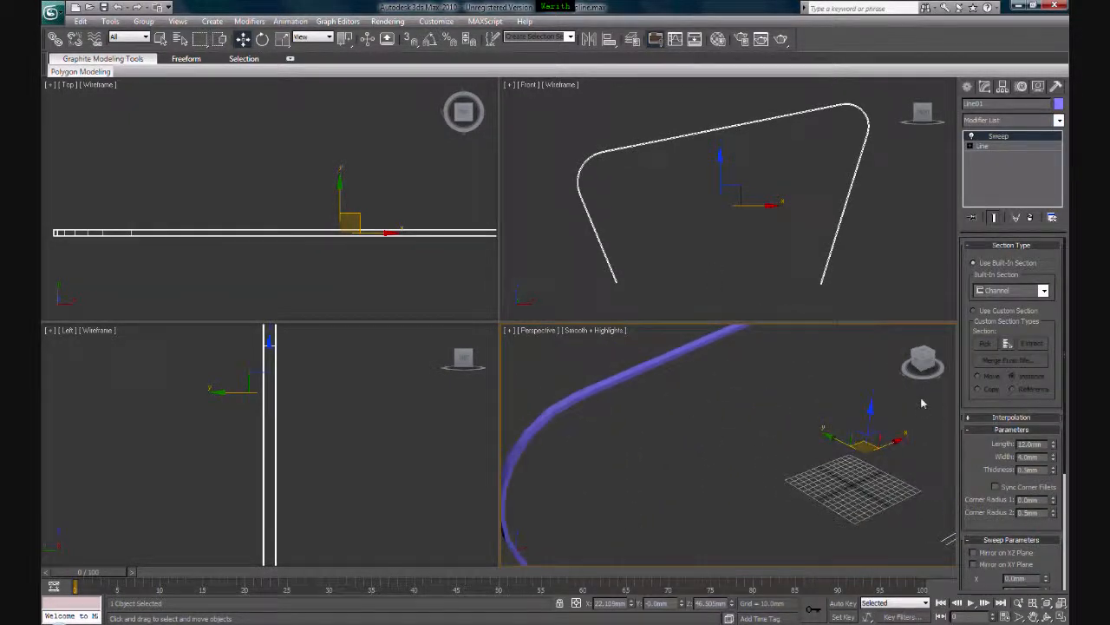
pyautogui.click(1019, 291)
pyautogui.click(1003, 374)
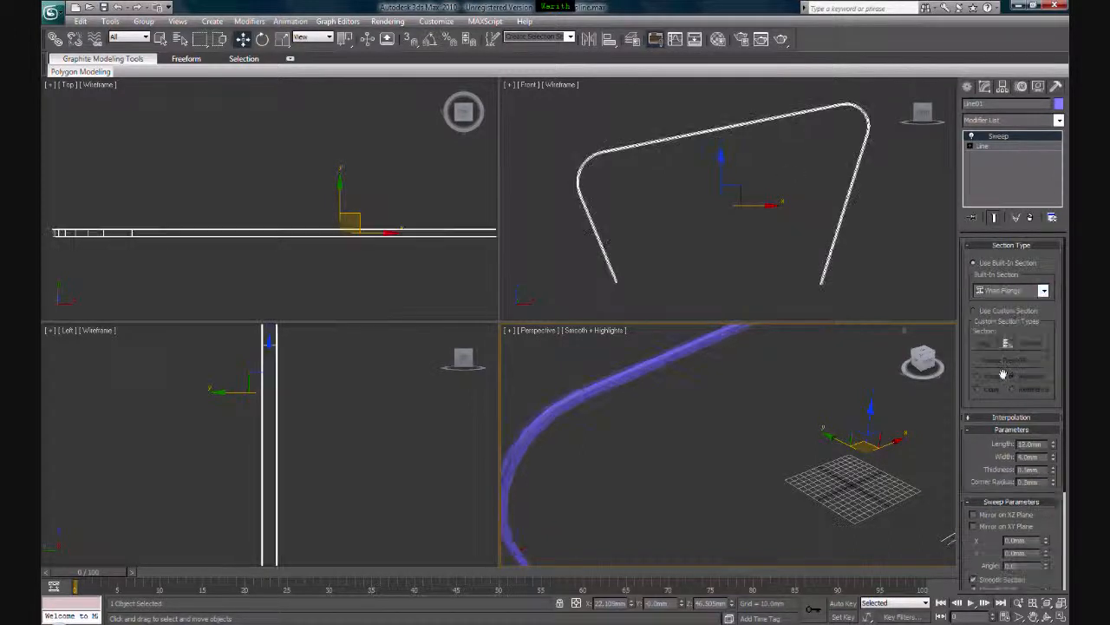
# Step: Enlarge the Wide Flange section to about 45.08 mm length, 56.8 mm width and 4.17 mm thickness
pyautogui.moveTo(642, 347); pyautogui.dragTo(707, 435, button='middle')
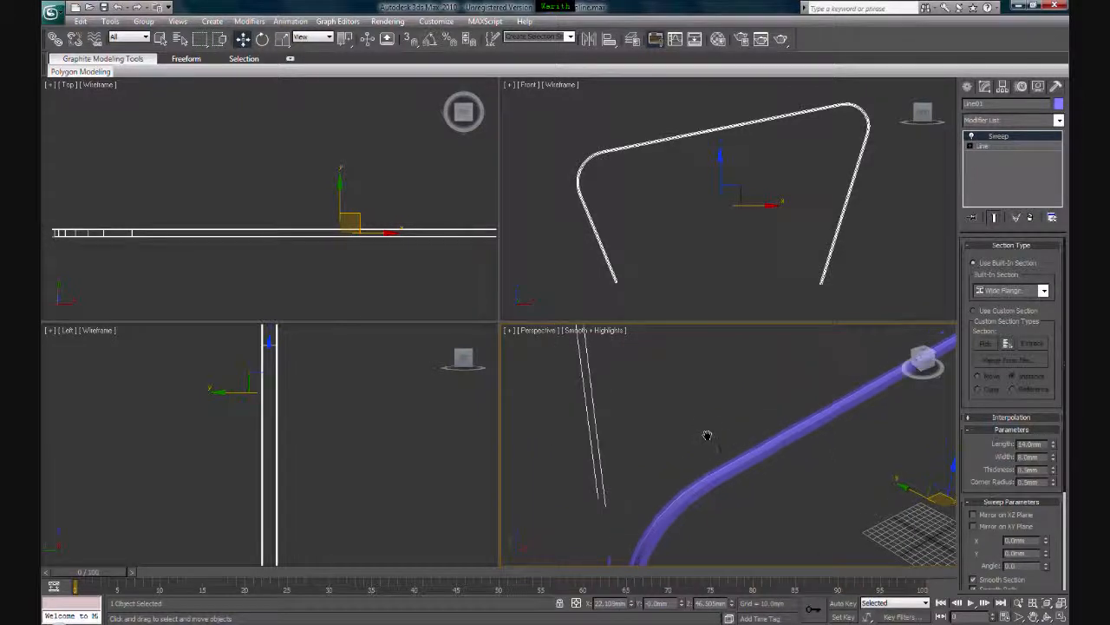
pyautogui.moveTo(1054, 445); pyautogui.dragTo(1049, 369)
pyautogui.moveTo(1053, 456); pyautogui.dragTo(1048, 355)
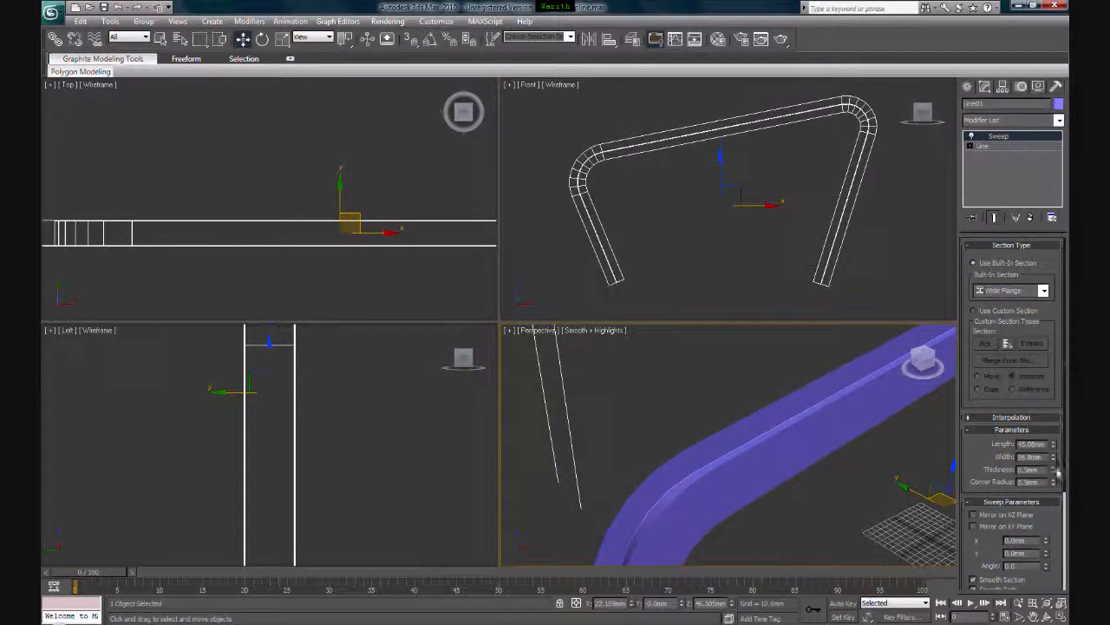
pyautogui.moveTo(1053, 469); pyautogui.dragTo(1051, 434)
# Step: Examine the swept beam's flange profile and rounded bends from several angles in the Perspective view
pyautogui.moveTo(784, 115); pyautogui.dragTo(742, 131)
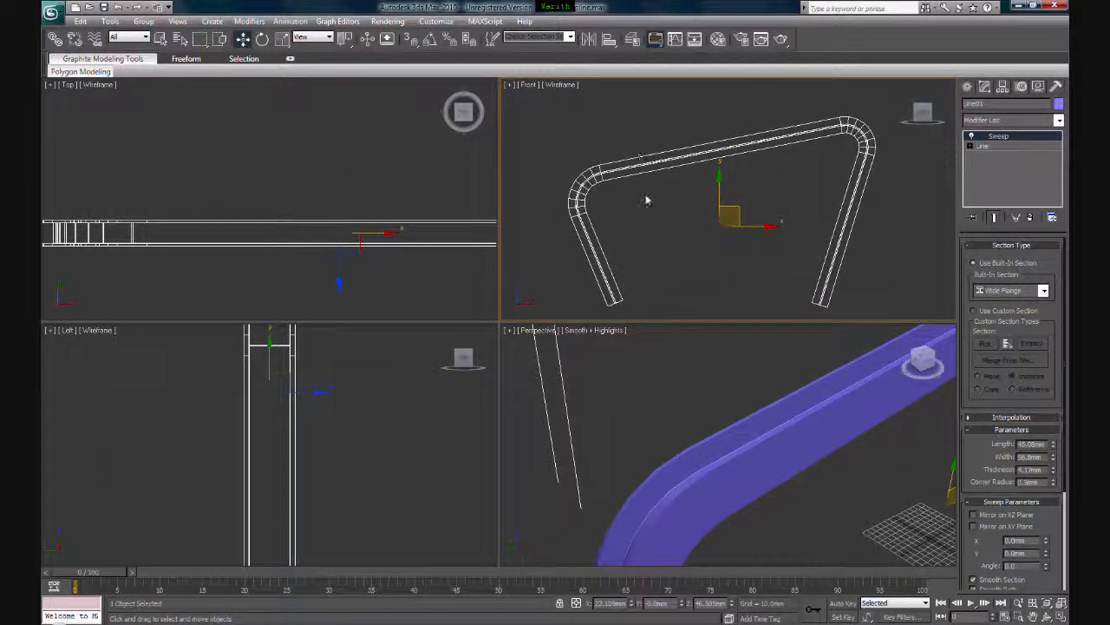
pyautogui.scroll(-5, 784, 446)
pyautogui.scroll(5, 772, 434)
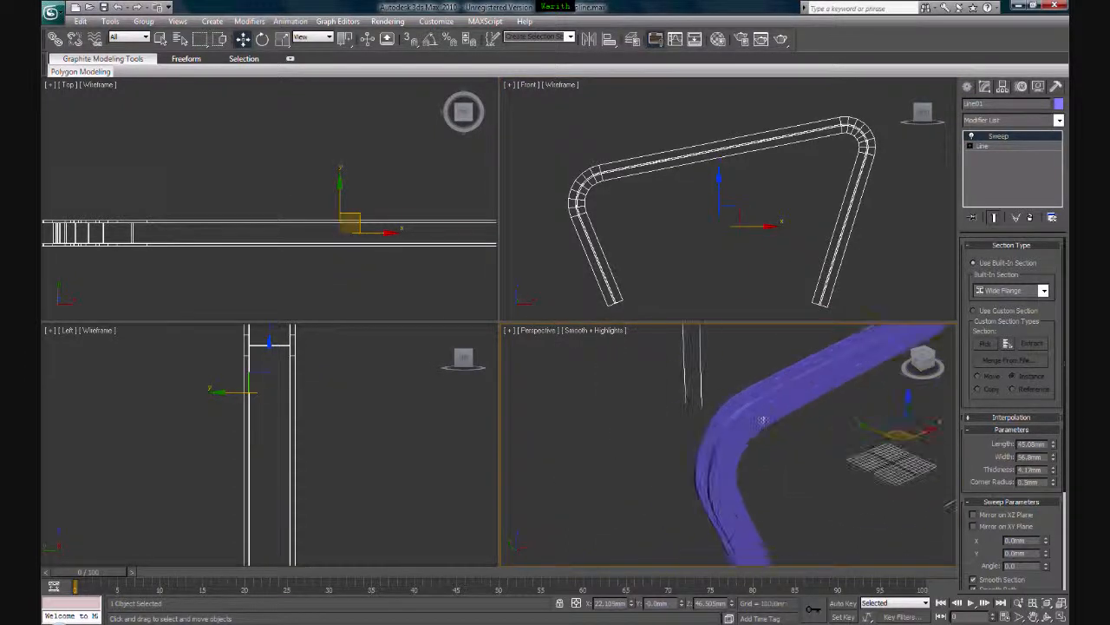
pyautogui.keyDown('alt'); pyautogui.moveTo(772, 434); pyautogui.dragTo(733, 426, button='middle'); pyautogui.keyUp('alt')
pyautogui.keyDown('alt'); pyautogui.moveTo(833, 425); pyautogui.dragTo(837, 379, button='middle'); pyautogui.keyUp('alt')
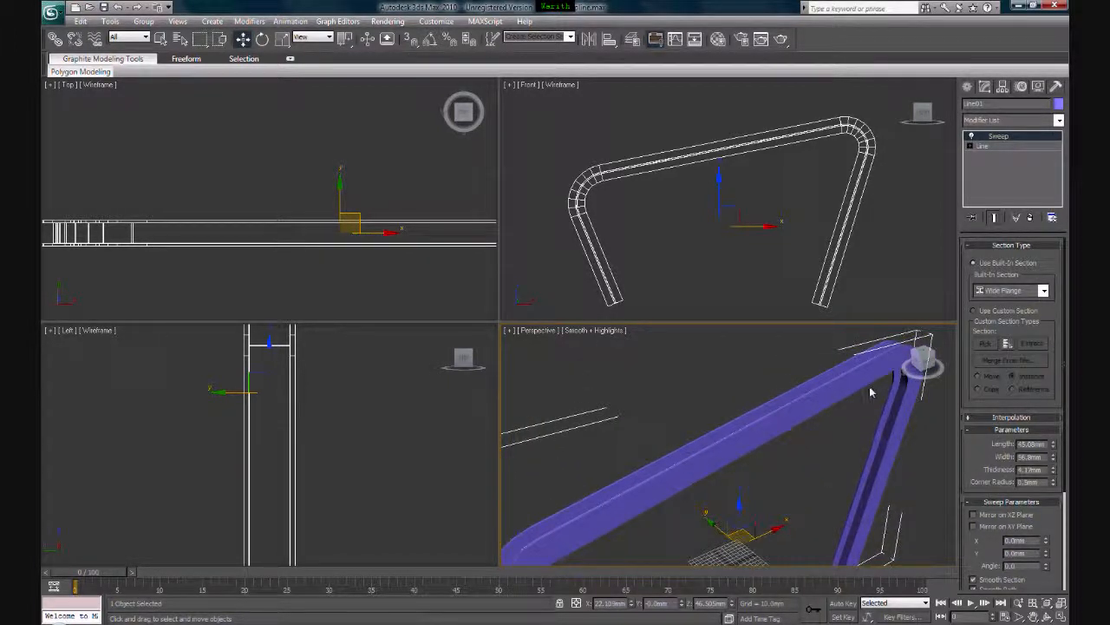
pyautogui.keyDown('alt'); pyautogui.moveTo(783, 412); pyautogui.dragTo(711, 461, button='middle'); pyautogui.keyUp('alt')
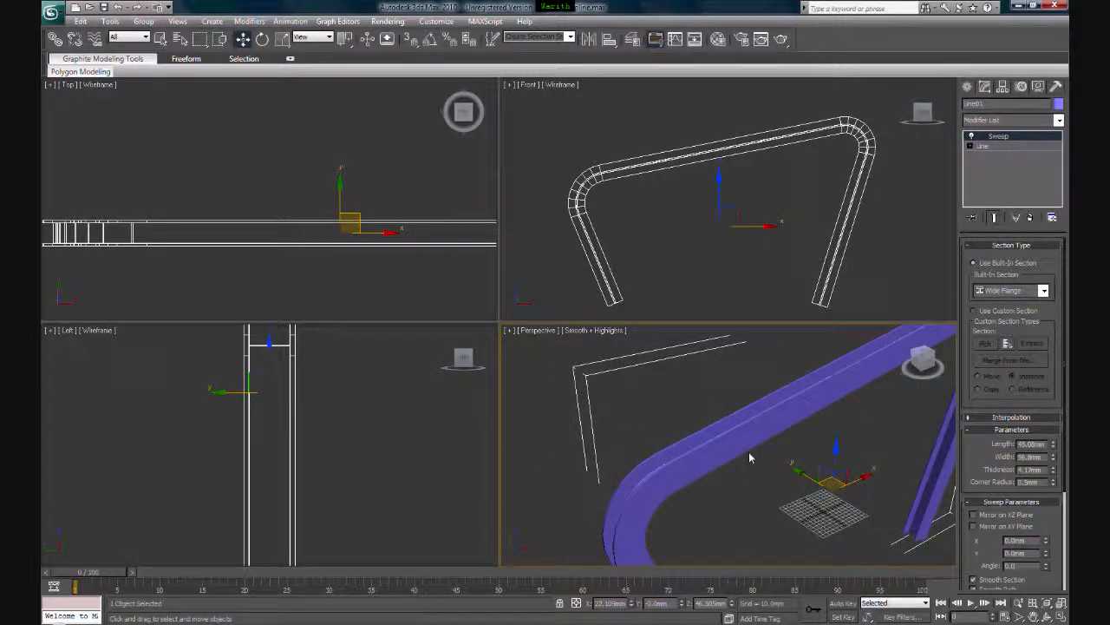
pyautogui.moveTo(733, 410); pyautogui.dragTo(695, 443, button='middle')
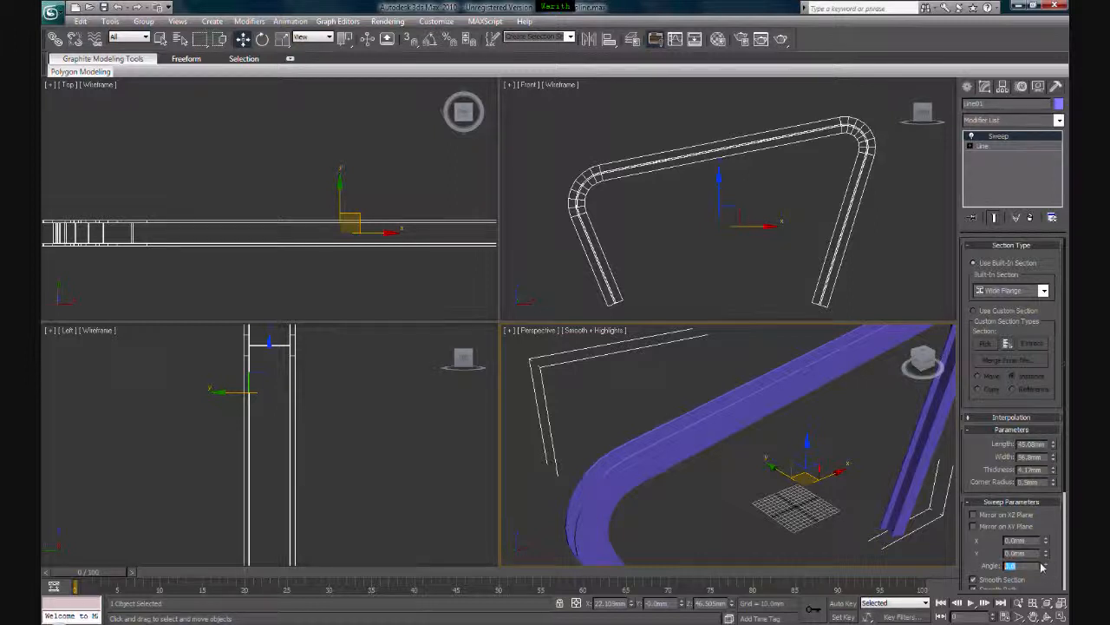
# Step: Set the sweep angle to 90 degrees and inspect the beam with its rotated section
pyautogui.moveTo(1047, 568)
pyautogui.mouseDown()
pyautogui.moveTo(1047, 527)
pyautogui.moveTo(1047, 565)
pyautogui.mouseUp()
pyautogui.moveTo(867, 454); pyautogui.dragTo(844, 451, button='middle')
pyautogui.scroll(-5, 844, 450)
pyautogui.scroll(3, 846, 438)
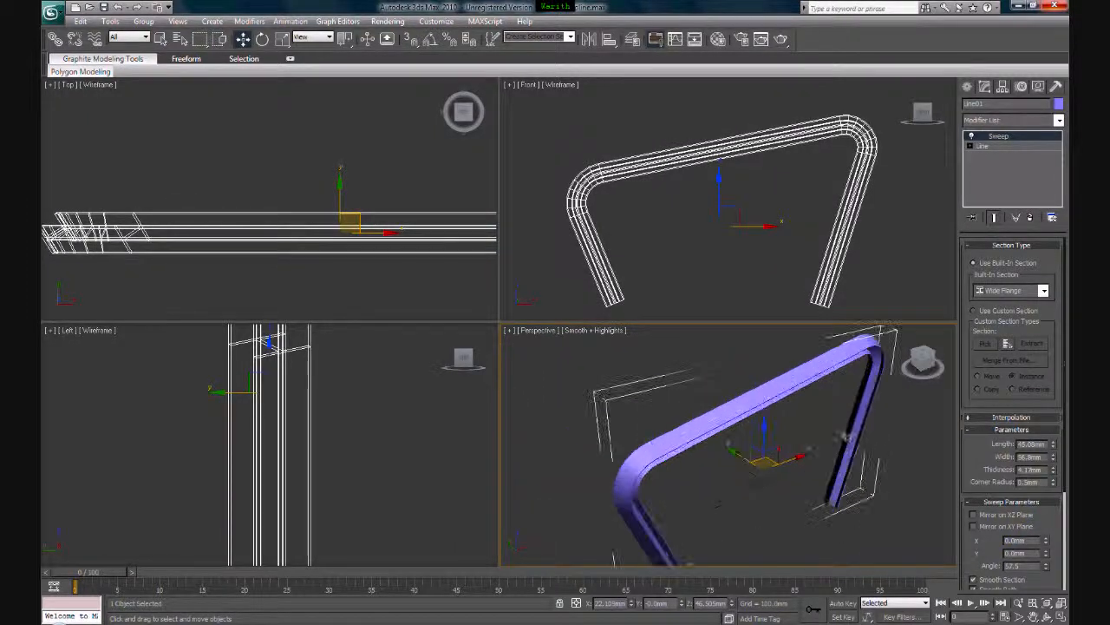
pyautogui.moveTo(1047, 566); pyautogui.dragTo(1041, 566)
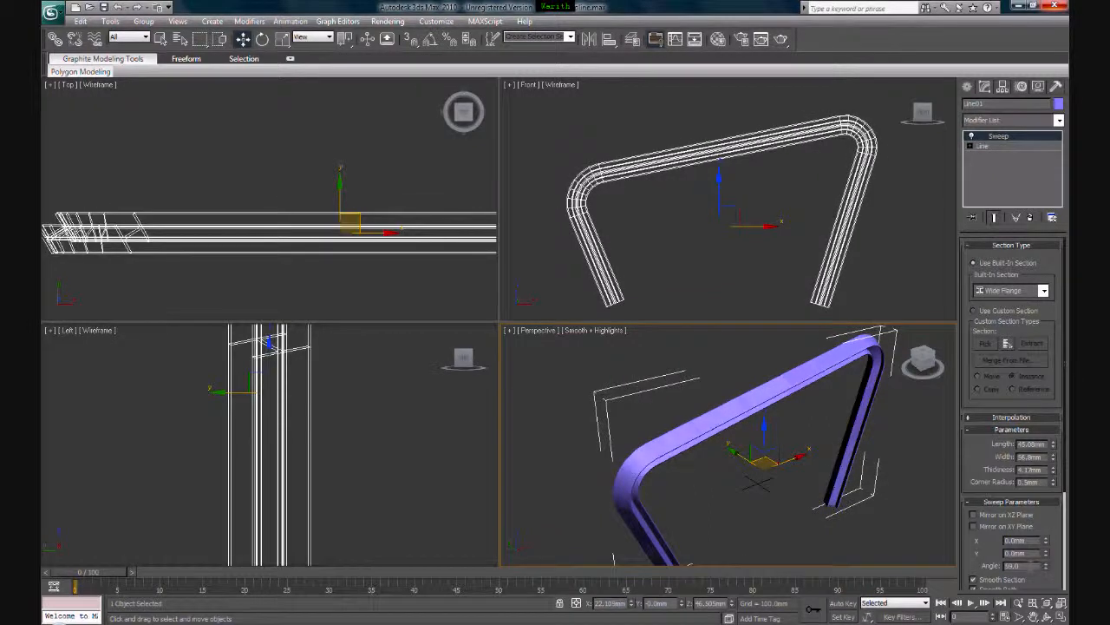
pyautogui.write('90')
pyautogui.press('Return')
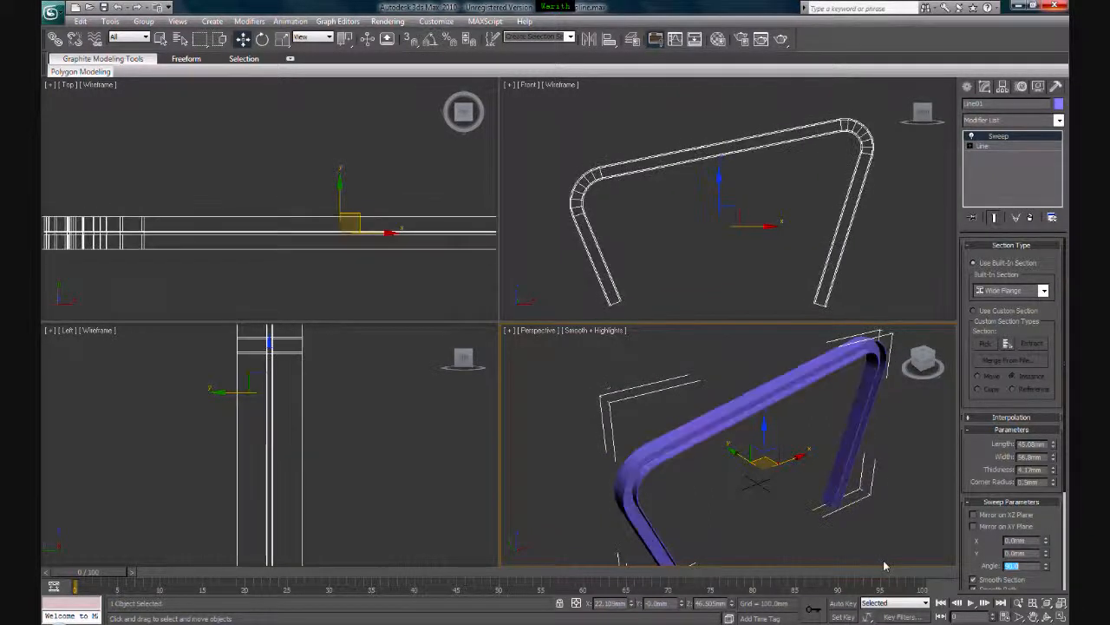
pyautogui.click(892, 494)
pyautogui.moveTo(892, 494)
pyautogui.mouseDown(button='middle')
pyautogui.moveTo(911, 452)
pyautogui.moveTo(892, 481)
pyautogui.mouseUp(button='middle')
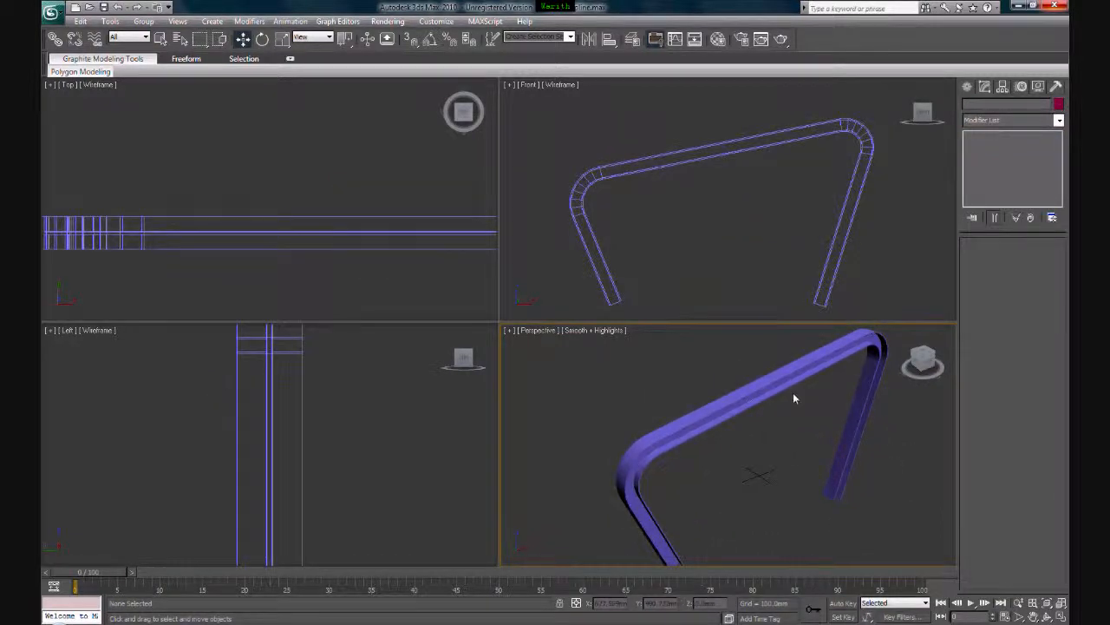
pyautogui.click(740, 408)
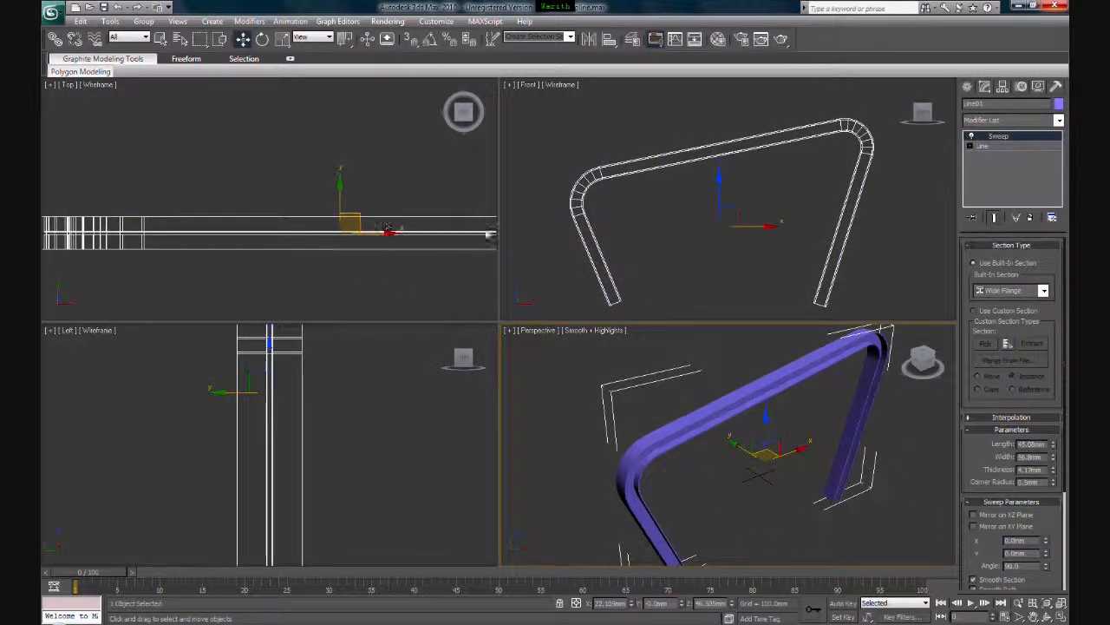
pyautogui.keyDown('alt'); pyautogui.moveTo(816, 430); pyautogui.dragTo(803, 441, button='middle'); pyautogui.keyUp('alt')
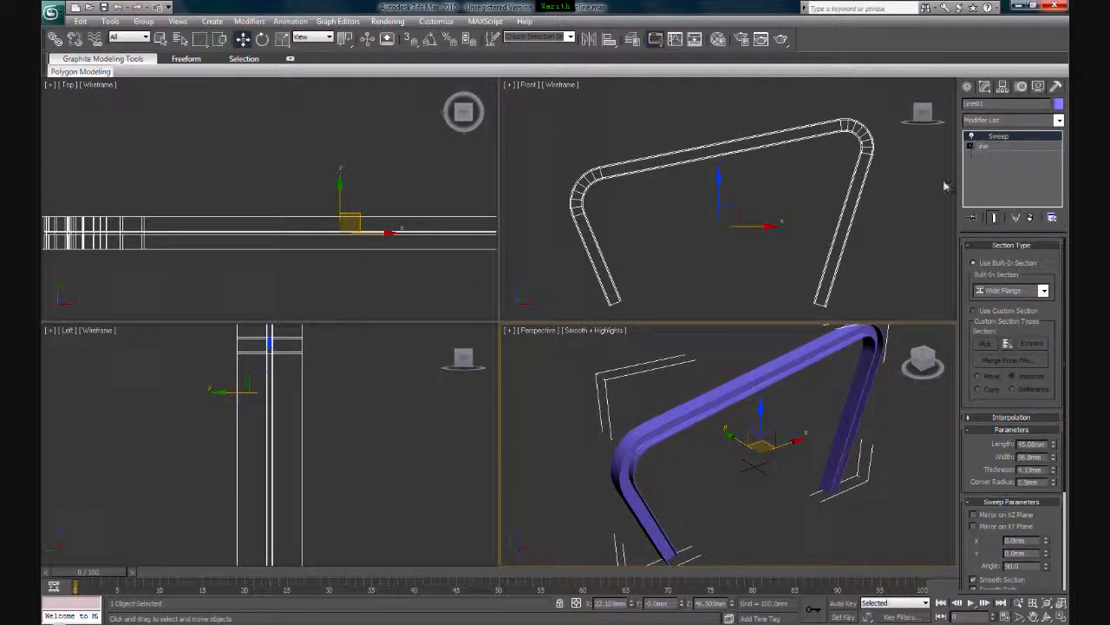
# Step: Return to the base line's vertex level and turn on the end result display so the sweep shows during editing
pyautogui.click(982, 147)
pyautogui.scroll(5, 1028, 257)
pyautogui.click(998, 286)
pyautogui.click(763, 162)
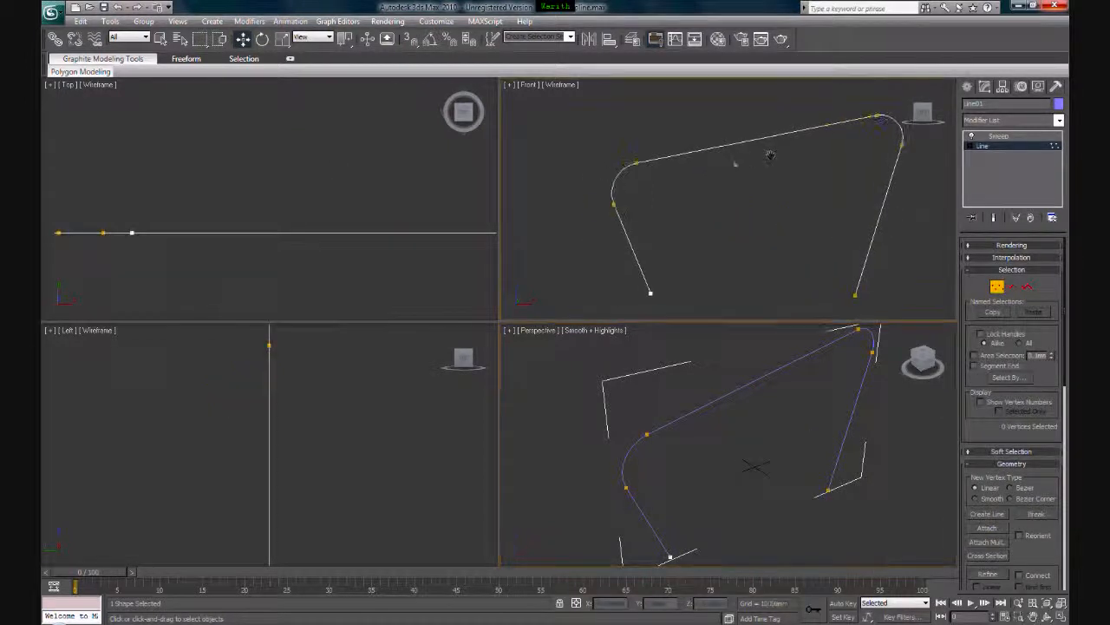
pyautogui.click(996, 218)
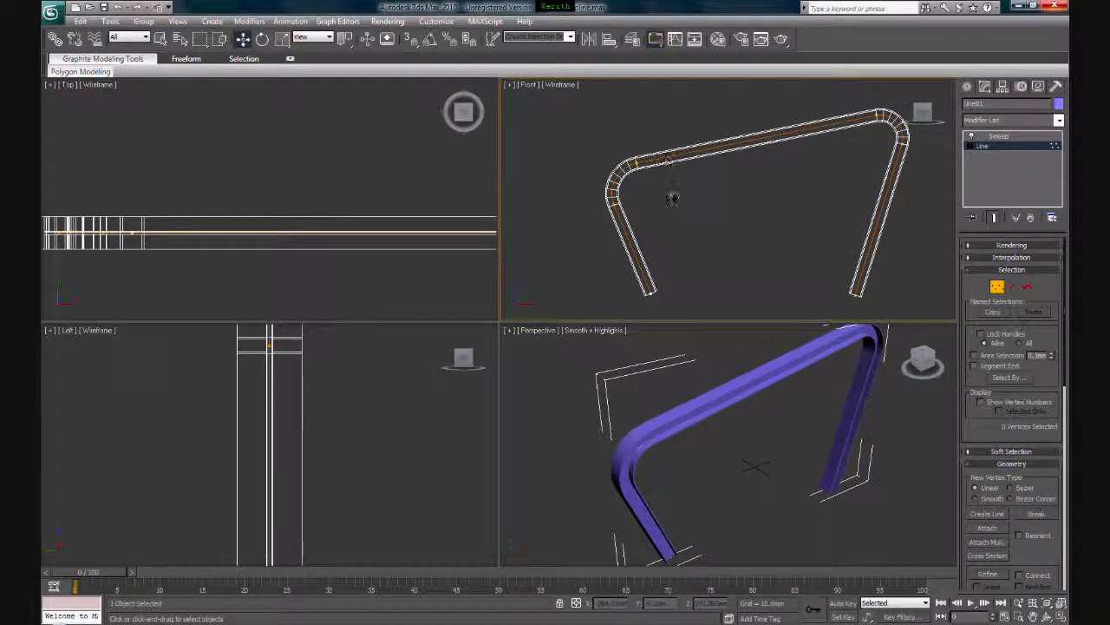
# Step: Move the line vertex at the upper end of the left bend upward in the Front view to reshape the swept beam
pyautogui.scroll(4, 677, 203)
pyautogui.moveTo(807, 159); pyautogui.dragTo(852, 153, button='middle')
pyautogui.moveTo(688, 130); pyautogui.dragTo(634, 299)
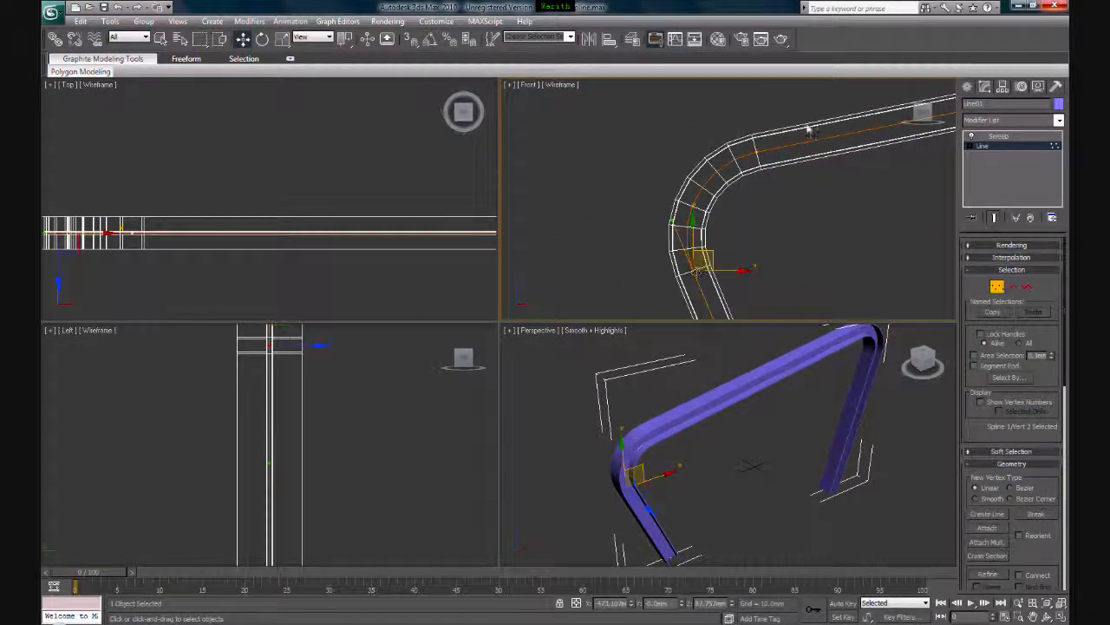
pyautogui.scroll(-5, 669, 189)
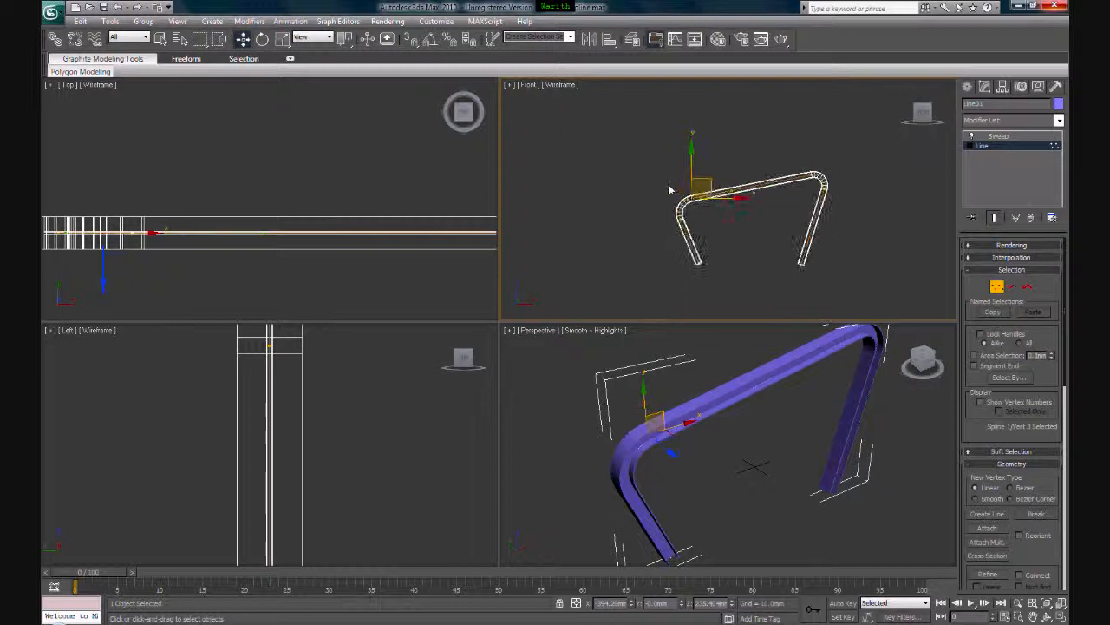
pyautogui.scroll(2, 668, 189)
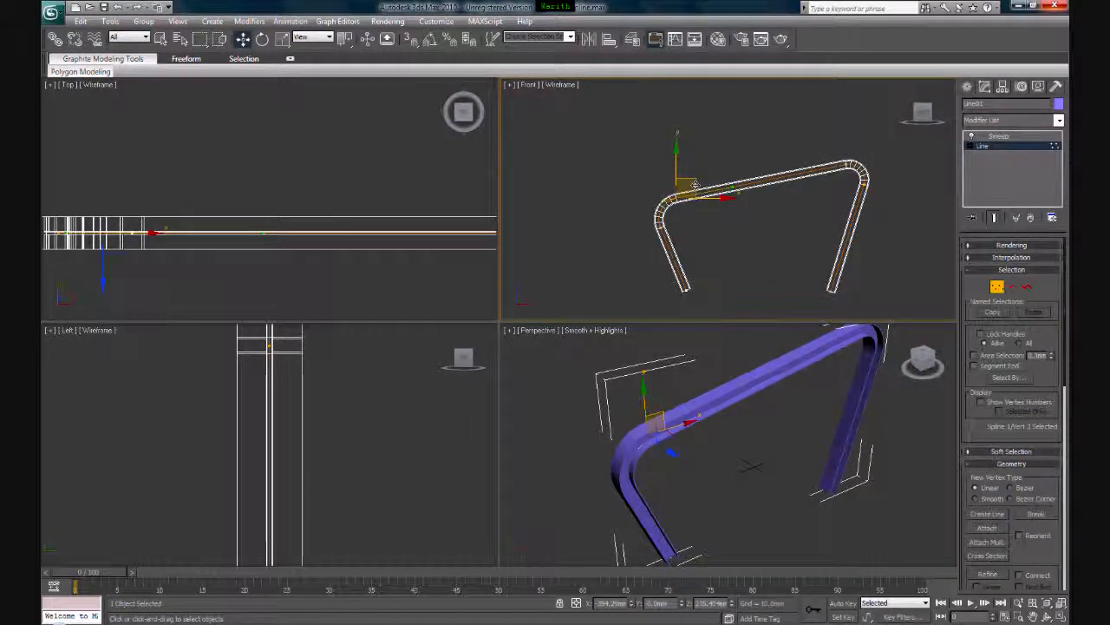
pyautogui.moveTo(694, 185)
pyautogui.mouseDown()
pyautogui.moveTo(698, 158)
pyautogui.moveTo(700, 184)
pyautogui.moveTo(727, 208)
pyautogui.moveTo(722, 177)
pyautogui.moveTo(710, 185)
pyautogui.moveTo(716, 201)
pyautogui.moveTo(705, 178)
pyautogui.moveTo(724, 170)
pyautogui.moveTo(676, 183)
pyautogui.moveTo(682, 169)
pyautogui.moveTo(733, 165)
pyautogui.moveTo(720, 122)
pyautogui.moveTo(716, 132)
pyautogui.mouseUp()
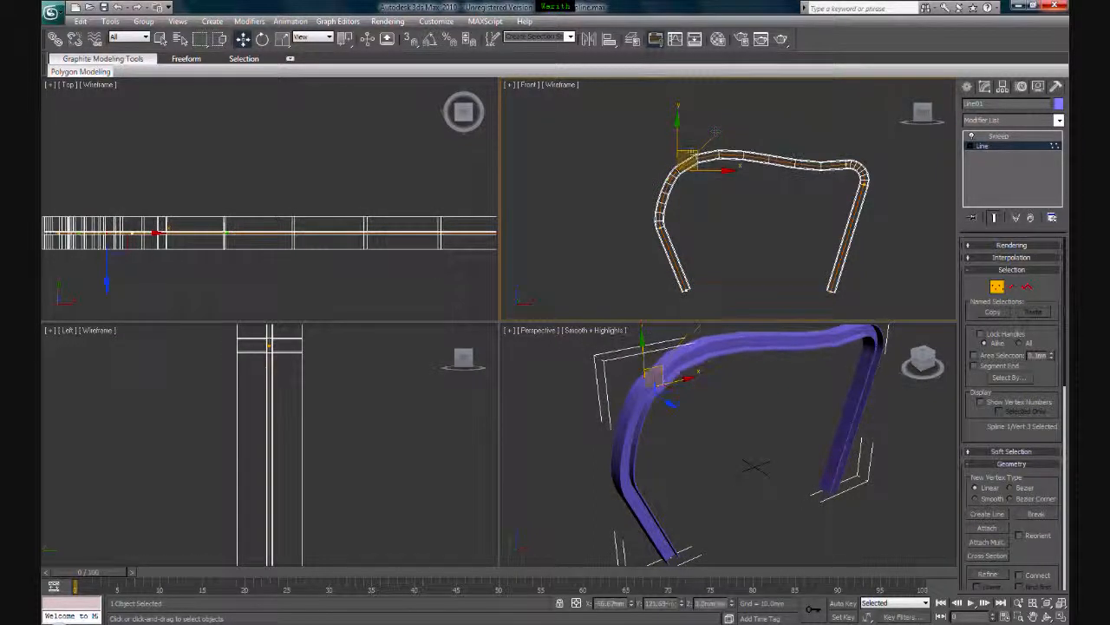
# Step: Reshape the curve around the moved vertex by pulling one Bezier handle upward and the other outward to the left
pyautogui.rightClick(687, 162)
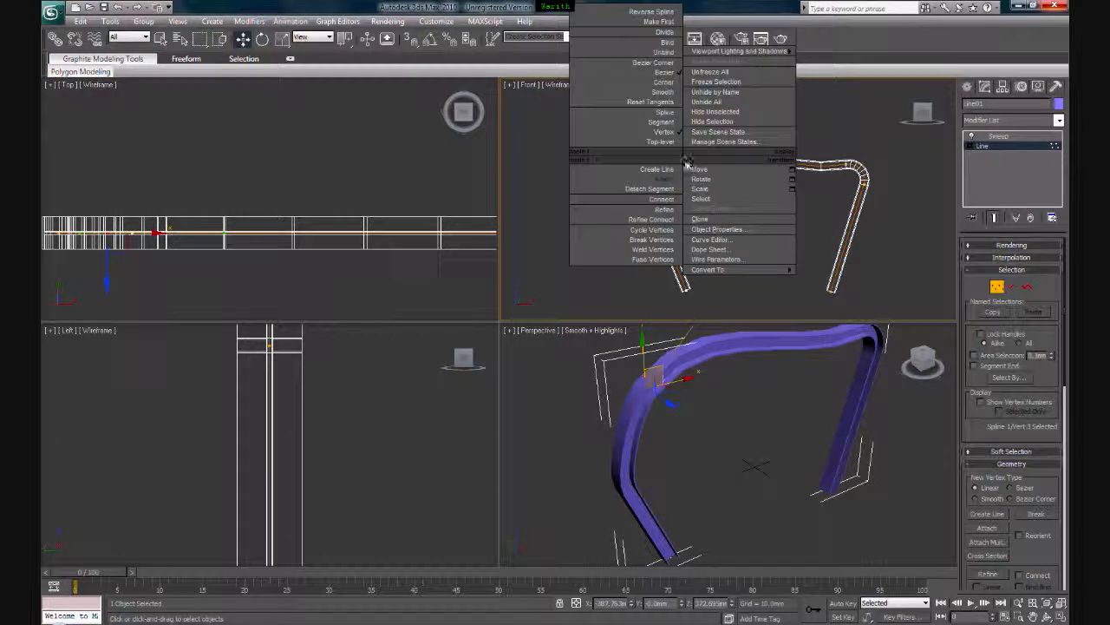
pyautogui.click(672, 75)
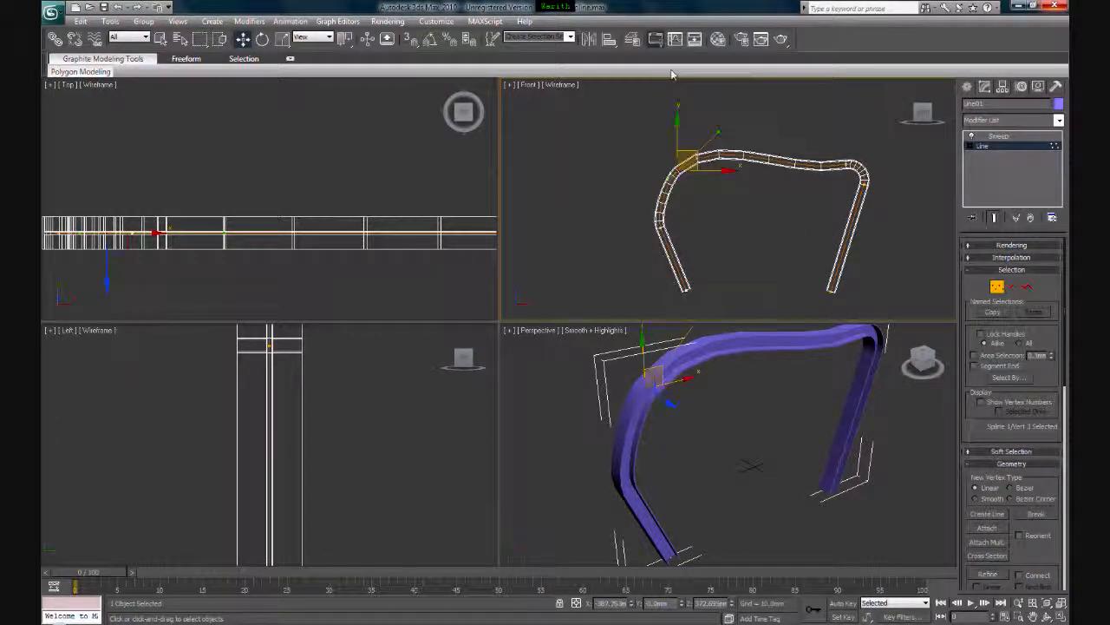
pyautogui.moveTo(718, 141); pyautogui.dragTo(718, 98)
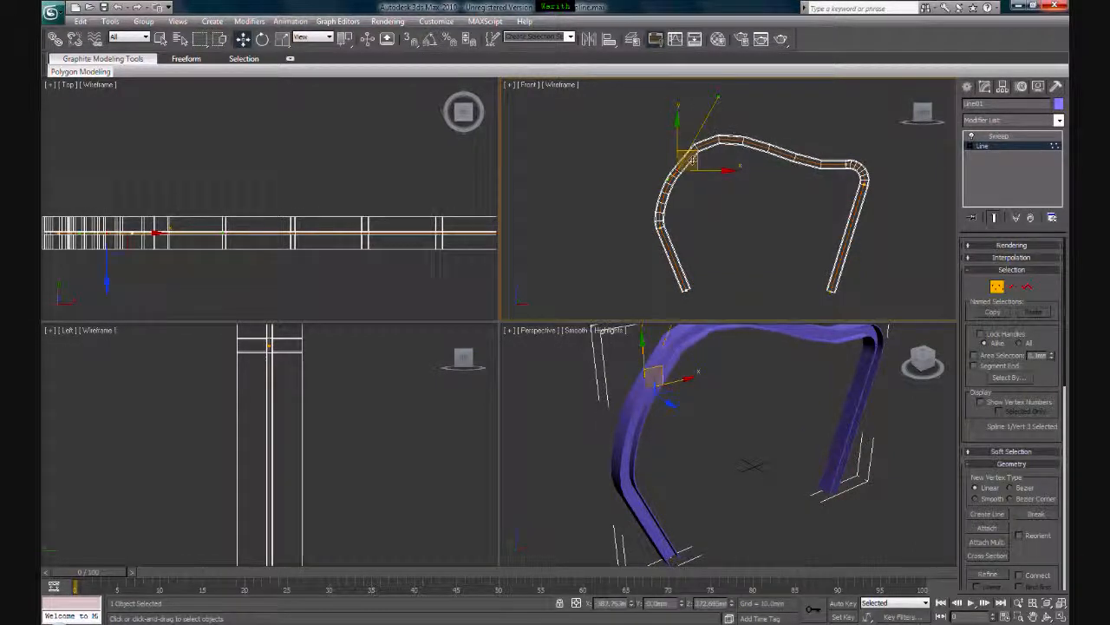
pyautogui.moveTo(666, 193); pyautogui.dragTo(611, 179)
pyautogui.scroll(-5, 793, 398)
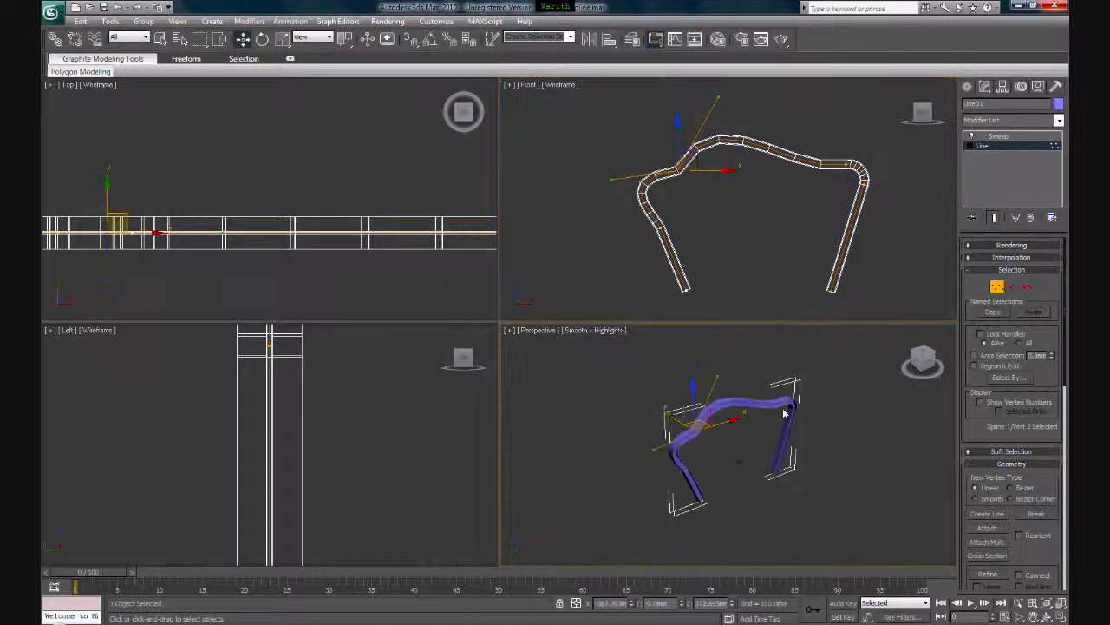
pyautogui.scroll(2, 783, 411)
# Step: Leave vertex editing, return to the Sweep modifier and set its angle to 76.4 degrees
pyautogui.click(997, 288)
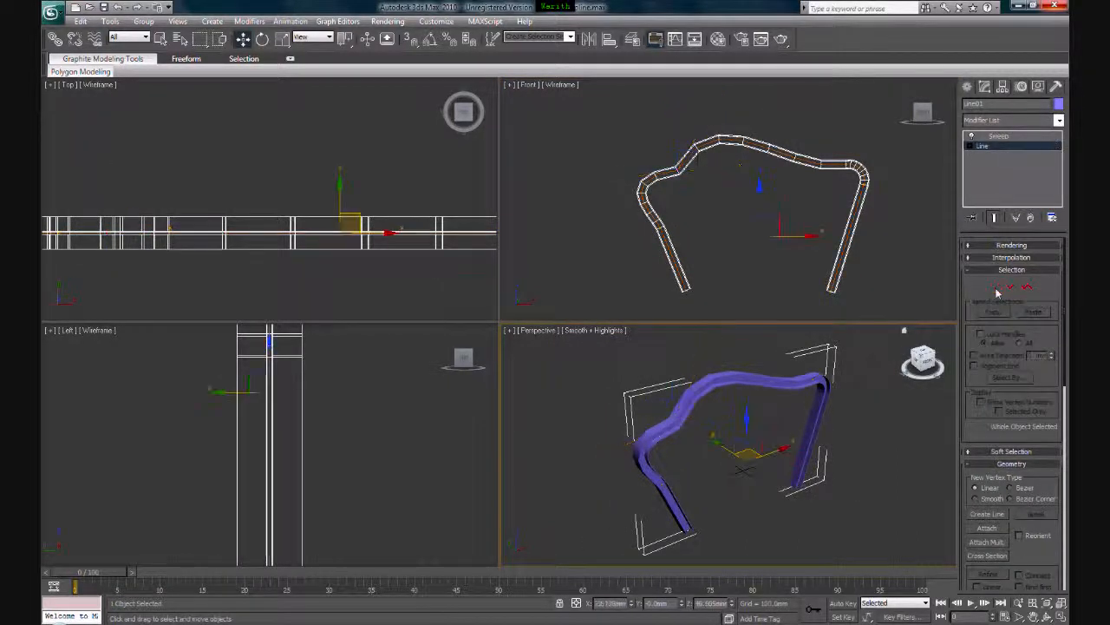
pyautogui.scroll(3, 781, 397)
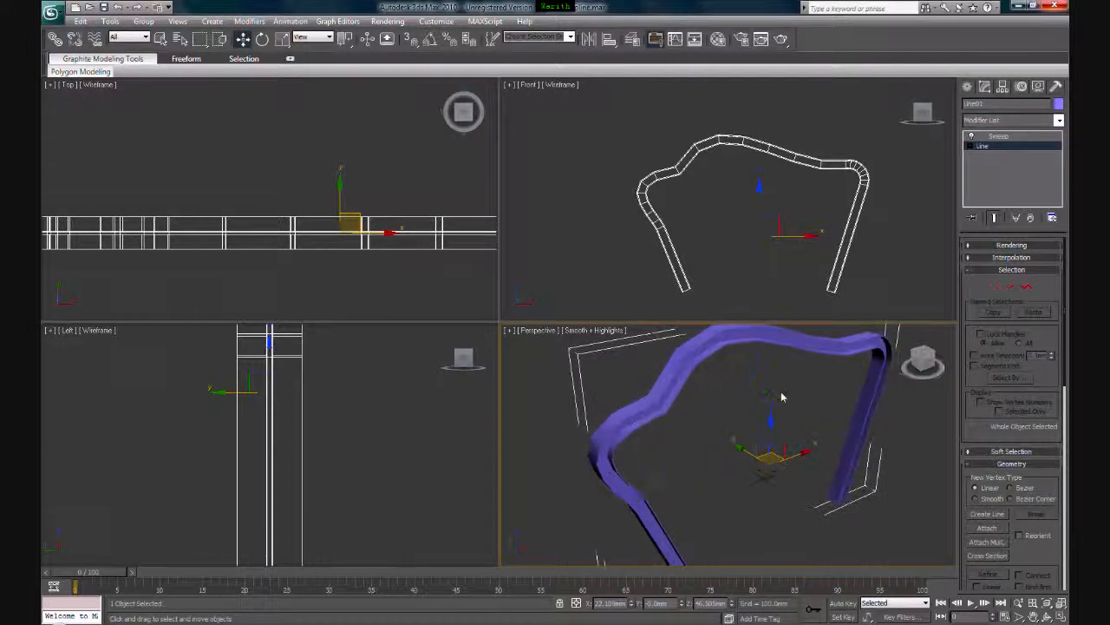
pyautogui.click(1021, 136)
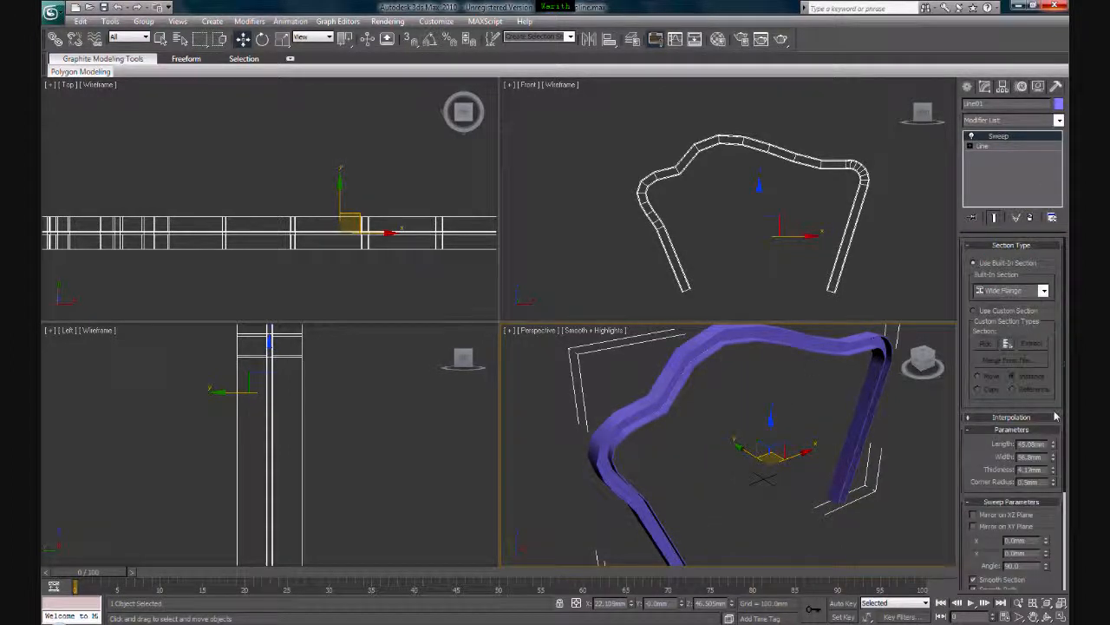
pyautogui.moveTo(1048, 566); pyautogui.dragTo(1045, 415)
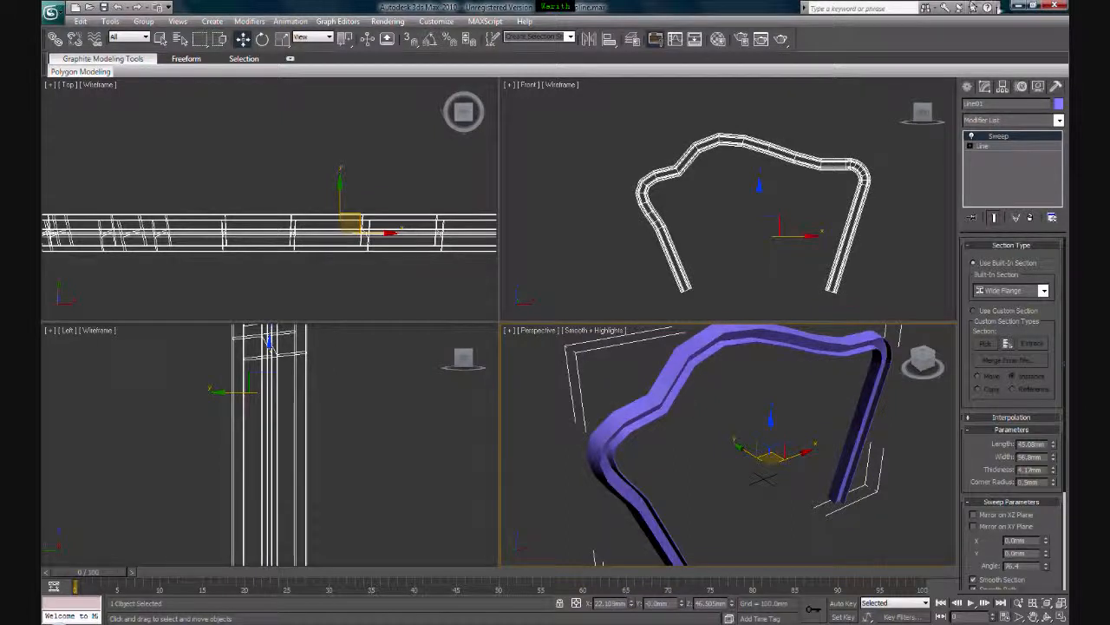
pyautogui.moveTo(1066, 271)
pyautogui.mouseDown()
pyautogui.moveTo(1066, 366)
pyautogui.moveTo(1066, 285)
pyautogui.mouseUp()
pyautogui.scroll(-5, 896, 351)
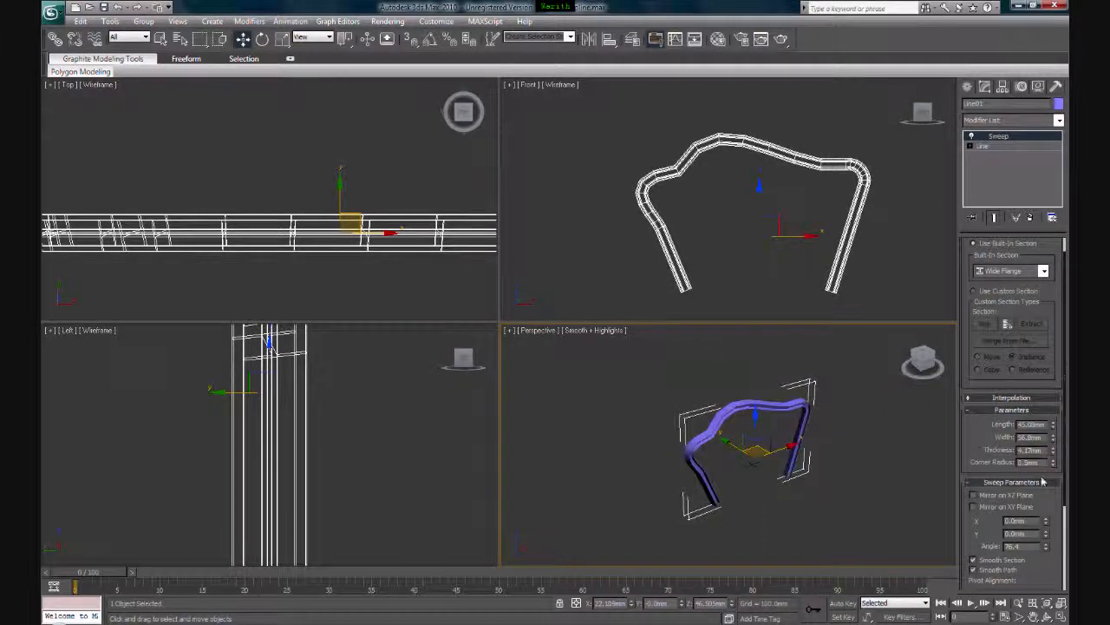
pyautogui.scroll(3, 812, 437)
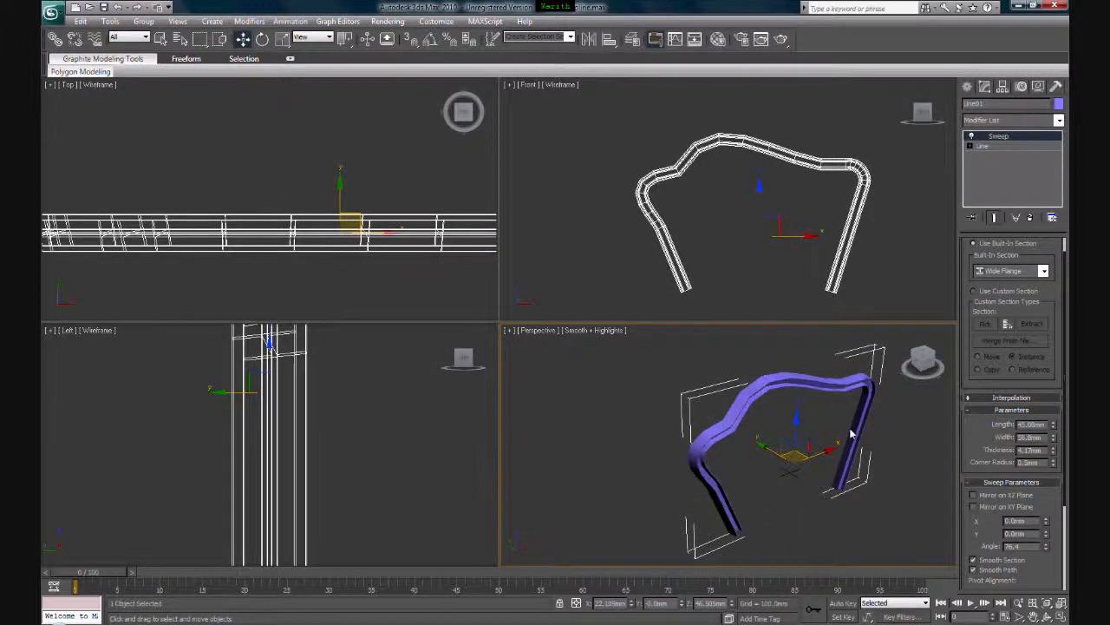
pyautogui.keyDown('alt'); pyautogui.moveTo(824, 438); pyautogui.dragTo(867, 409, button='middle'); pyautogui.keyUp('alt')
# Step: Change the built-in section to Channel and enlarge it to about 100.32 mm length, 35 mm width and 2.02 mm thickness
pyautogui.click(1044, 271)
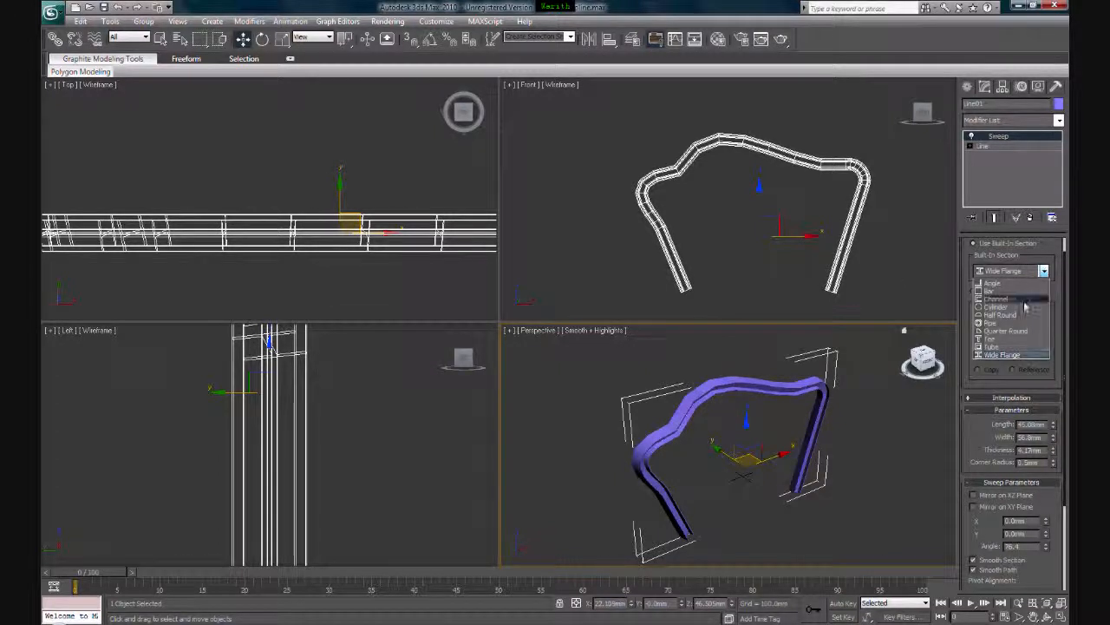
pyautogui.click(1025, 300)
pyautogui.moveTo(1055, 425); pyautogui.dragTo(1055, 386)
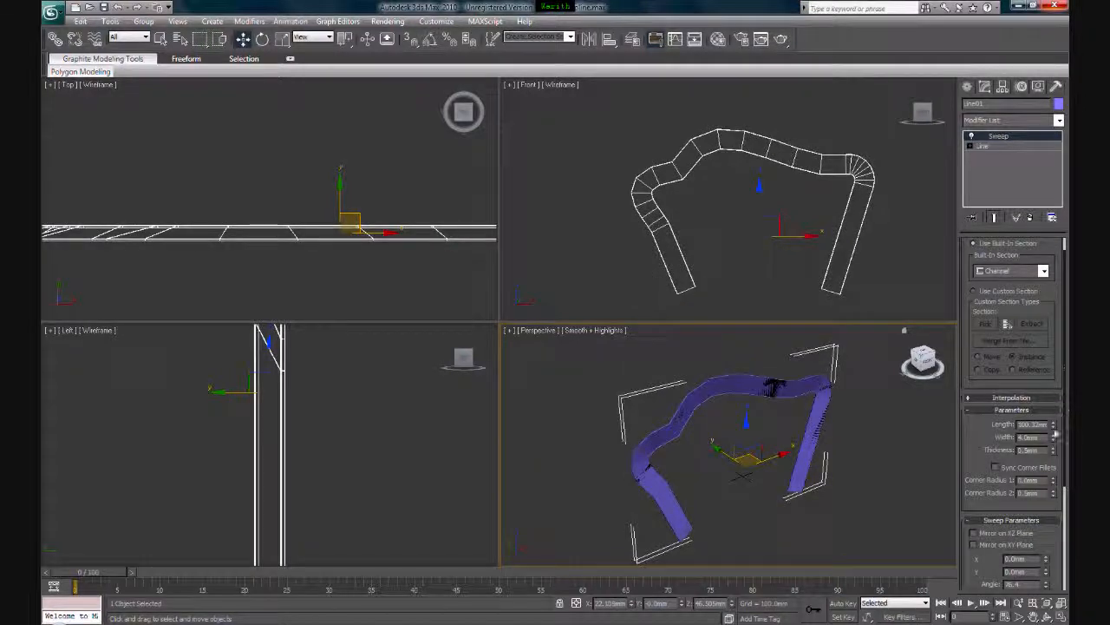
pyautogui.moveTo(1055, 439)
pyautogui.mouseDown()
pyautogui.moveTo(1054, 415)
pyautogui.moveTo(1056, 432)
pyautogui.mouseUp()
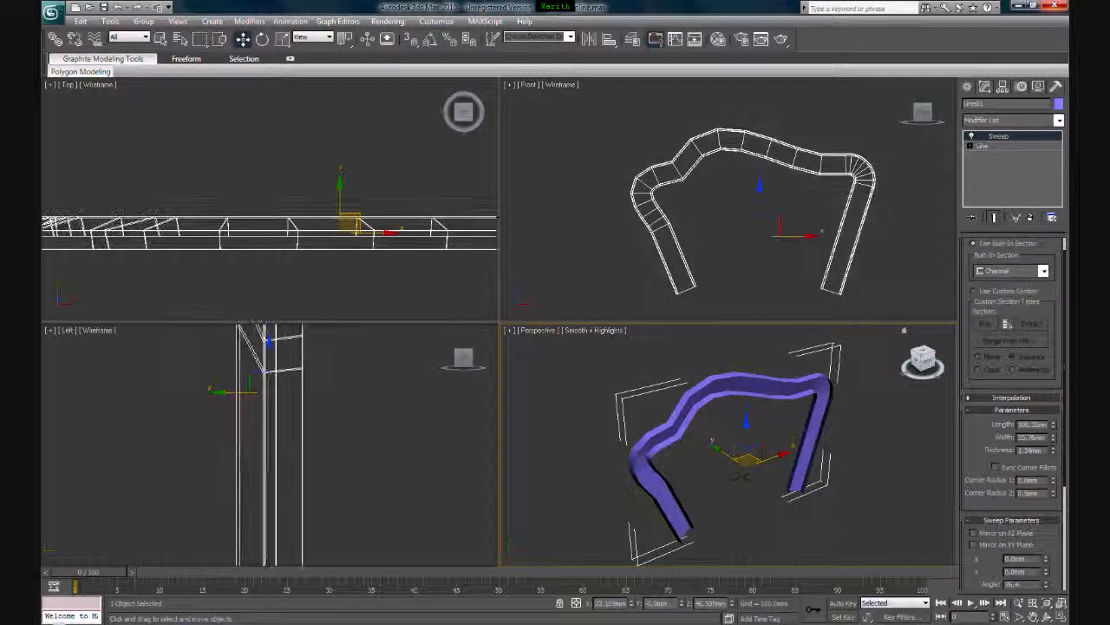
# Step: Examine the Channel beam's profile and curved path from several angles in the Perspective view
pyautogui.moveTo(921, 357)
pyautogui.mouseDown()
pyautogui.moveTo(942, 384)
pyautogui.moveTo(518, 350)
pyautogui.moveTo(565, 355)
pyautogui.moveTo(530, 362)
pyautogui.moveTo(938, 357)
pyautogui.moveTo(860, 377)
pyautogui.moveTo(913, 344)
pyautogui.moveTo(922, 365)
pyautogui.mouseUp()
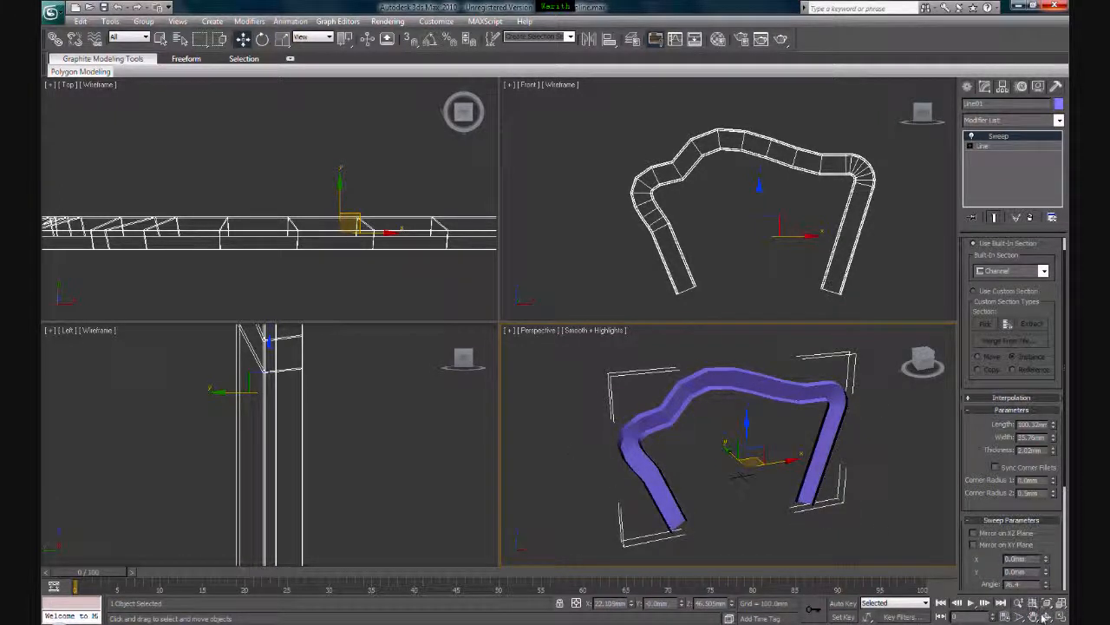
pyautogui.click(1047, 615)
pyautogui.moveTo(764, 449)
pyautogui.mouseDown()
pyautogui.moveTo(760, 474)
pyautogui.moveTo(732, 405)
pyautogui.moveTo(751, 441)
pyautogui.moveTo(746, 463)
pyautogui.moveTo(757, 451)
pyautogui.mouseUp()
pyautogui.rightClick(918, 367)
pyautogui.click(917, 364)
pyautogui.moveTo(770, 409); pyautogui.dragTo(736, 478)
pyautogui.rightClick(882, 396)
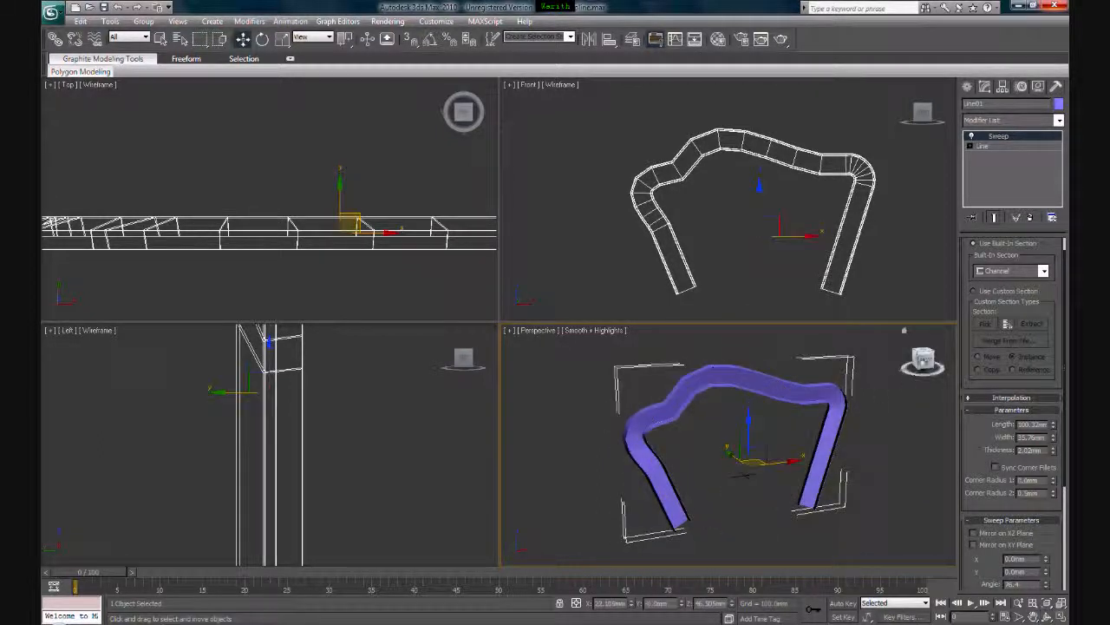
pyautogui.moveTo(921, 363)
pyautogui.mouseDown()
pyautogui.moveTo(932, 371)
pyautogui.moveTo(912, 366)
pyautogui.mouseUp()
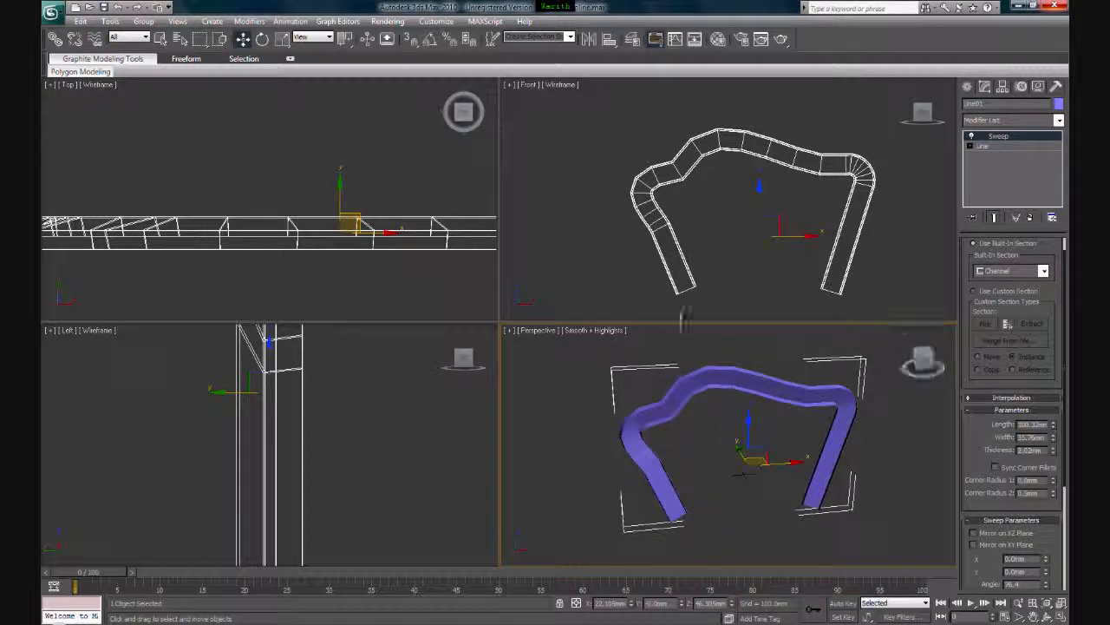
pyautogui.moveTo(881, 451)
pyautogui.mouseDown(button='middle')
pyautogui.moveTo(819, 448)
pyautogui.moveTo(878, 453)
pyautogui.mouseUp(button='middle')
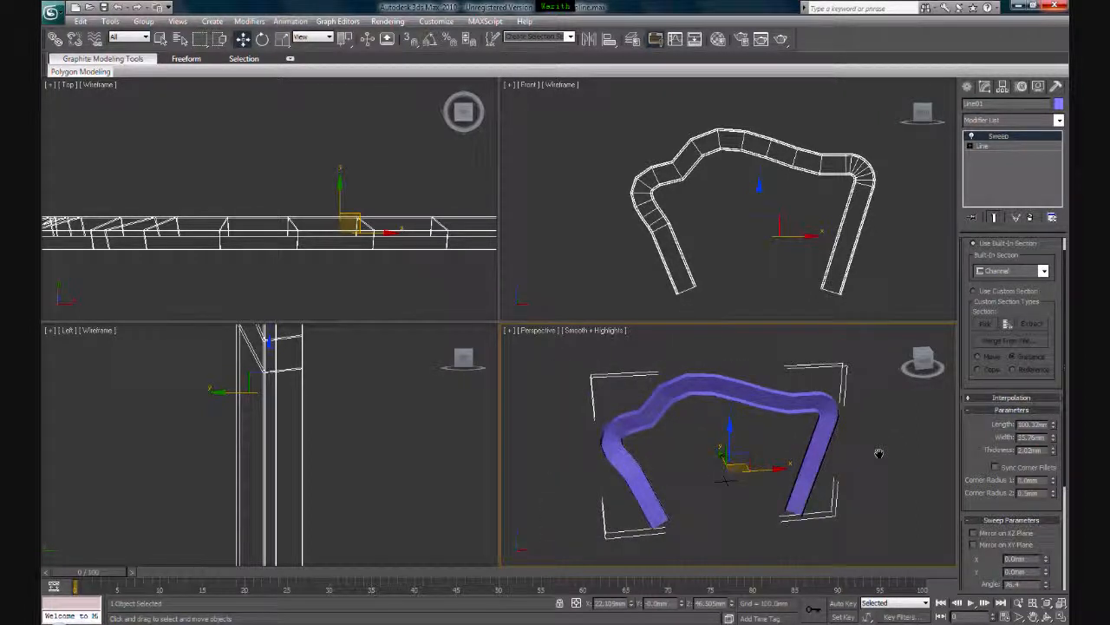